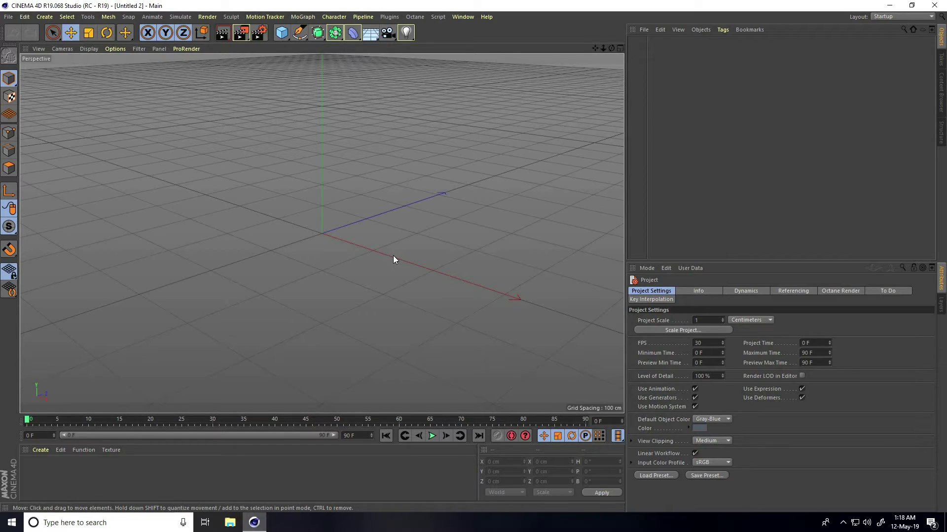
Add a cone primitive with a bottom radius of 20 cm and a height of 40 cm.
left_click(281, 34)
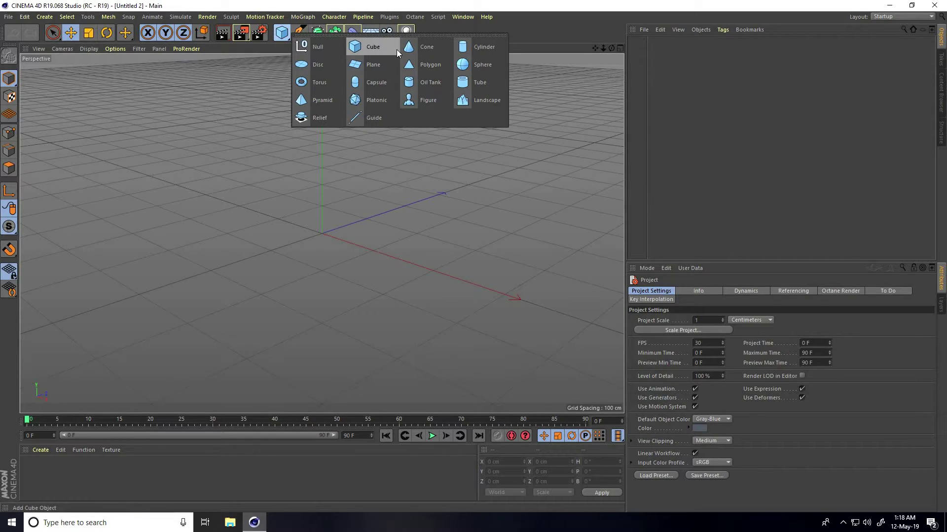
left_click(428, 48)
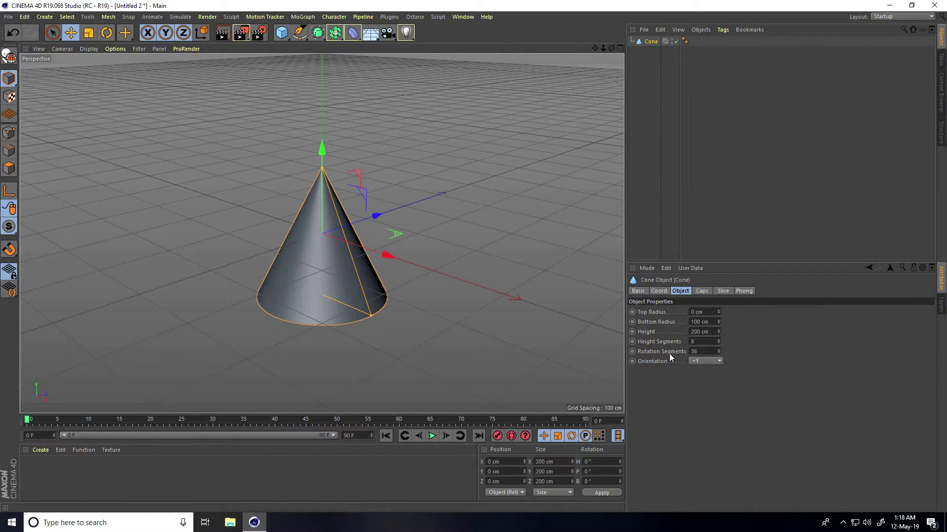
double_click(700, 322)
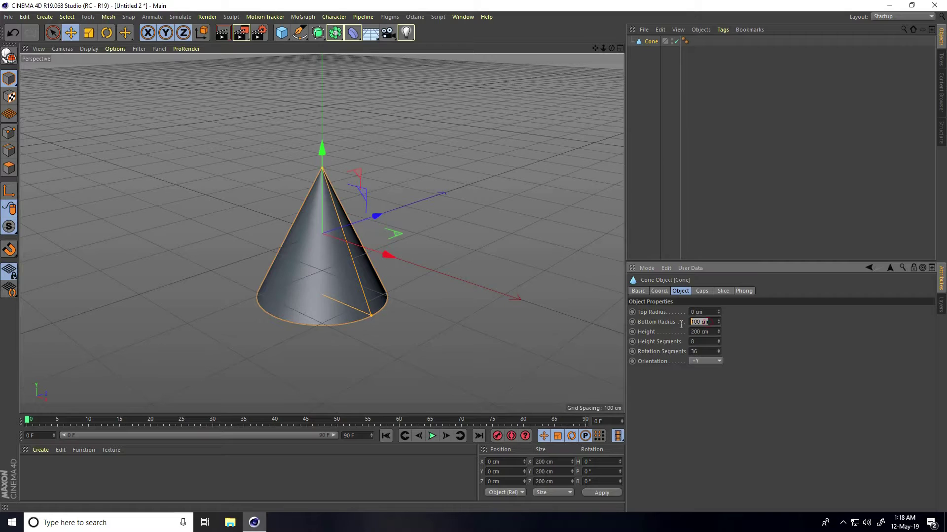
key("Return")
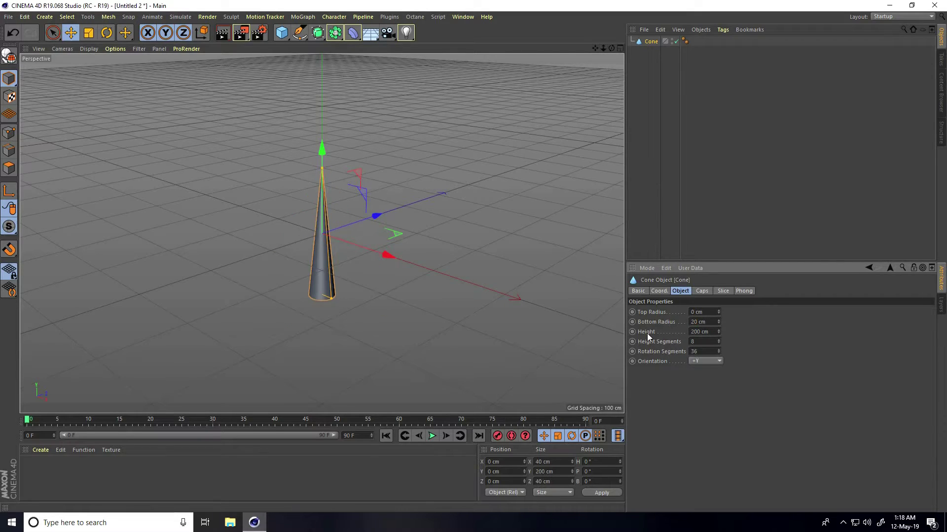
double_click(713, 331)
type("40")
key("Return")
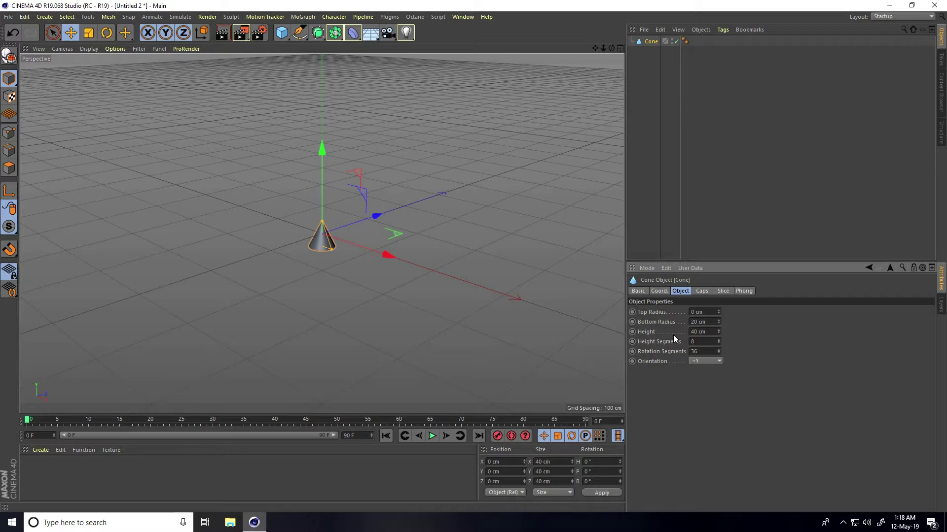
Add a cylinder primitive with a radius of 0.8 cm and a height of 150 cm.
left_click(285, 36)
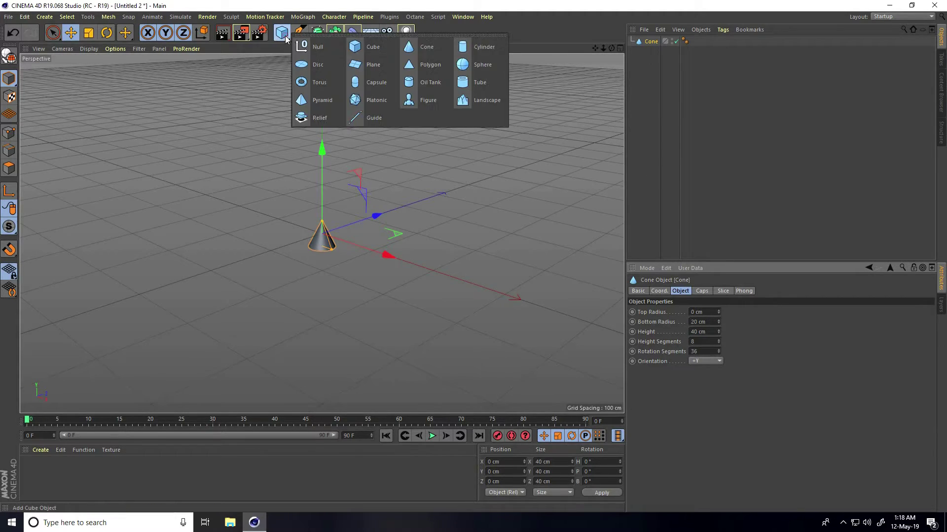
left_click(481, 51)
scroll(309, 193, "up", 2)
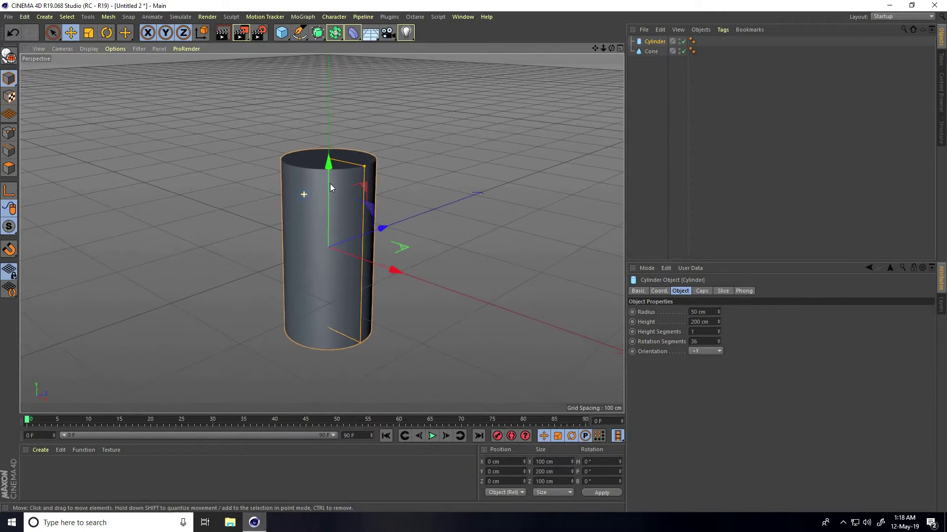
left_click(710, 311)
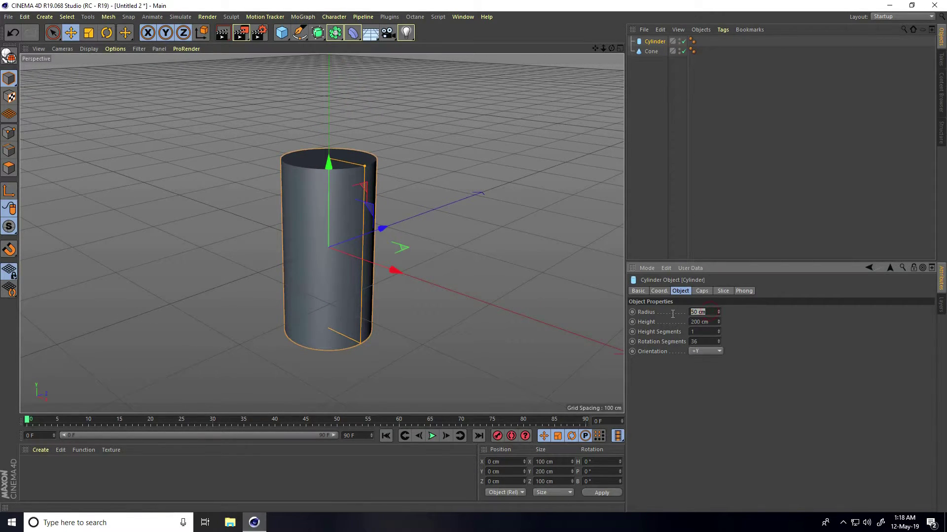
type("0.8")
key("Return")
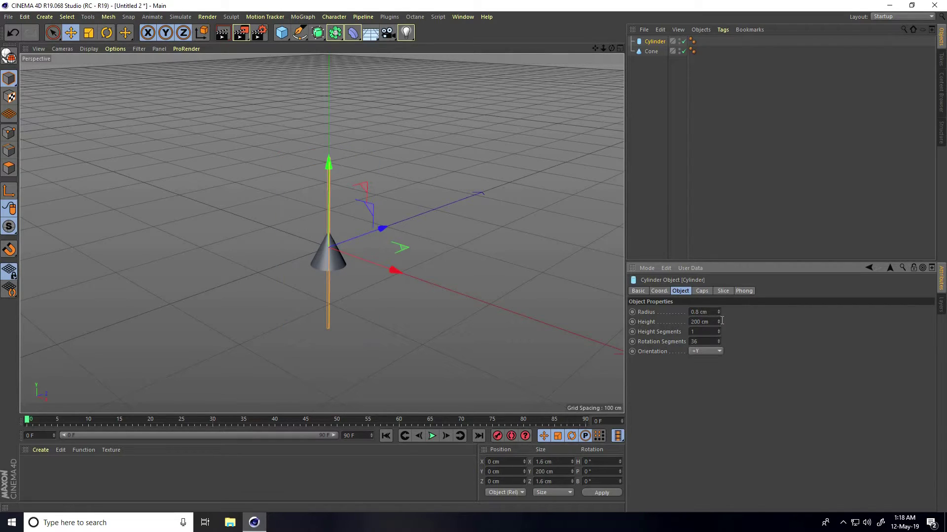
left_click(716, 321)
type("150")
key("Return")
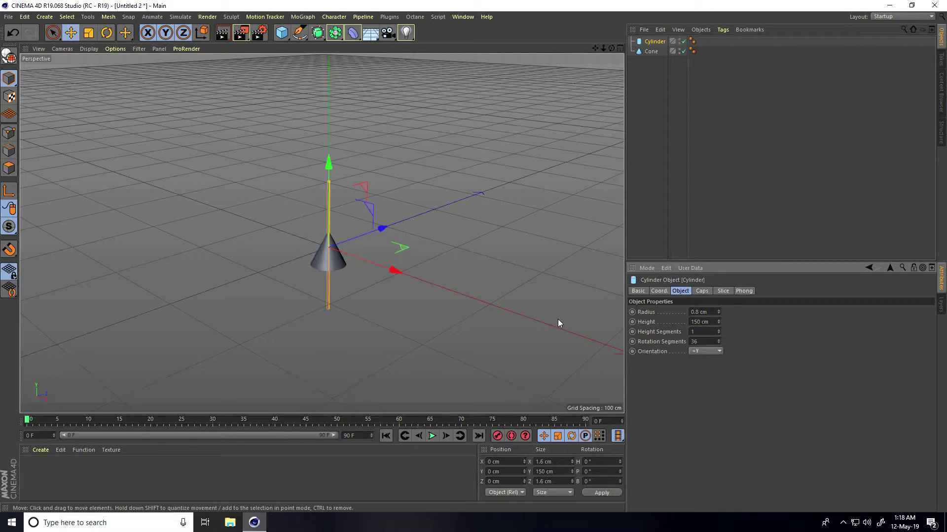
Raise the cylinder along Y in the front view until its lower end reaches the cone's tip.
left_click(487, 301)
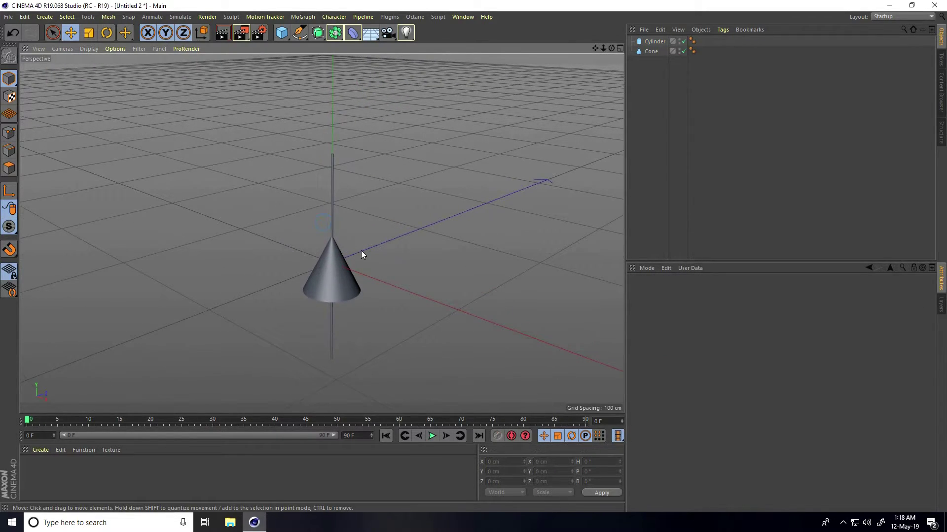
middle_click(361, 252)
middle_click(394, 286)
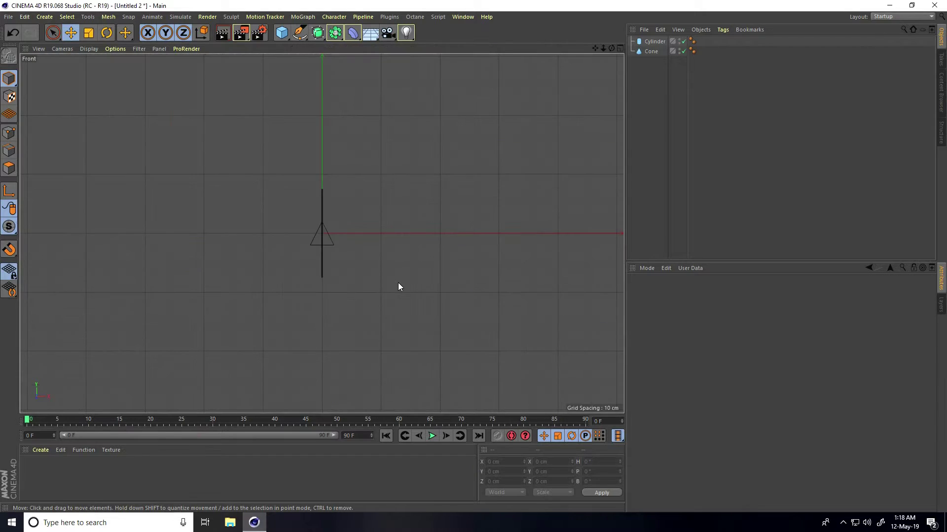
scroll(325, 232, "up", 2)
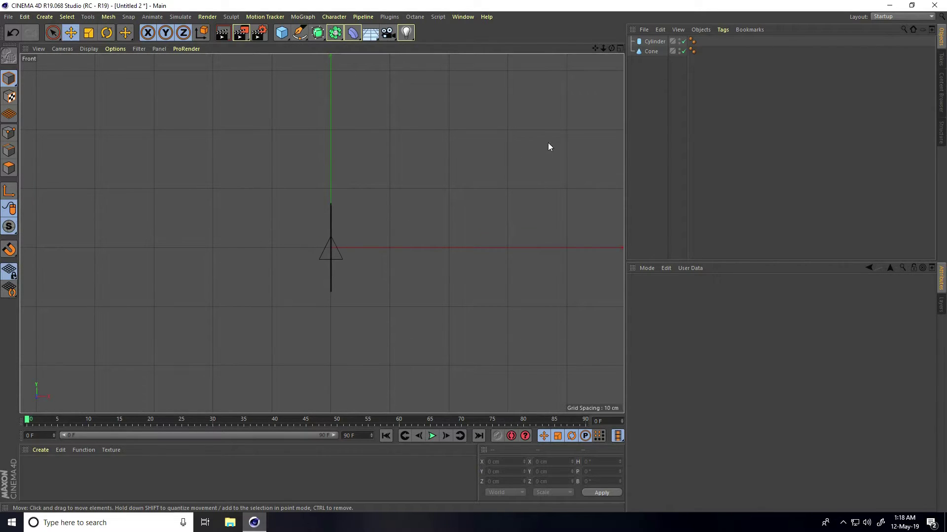
left_click(654, 42)
scroll(341, 217, "up", 3)
left_click_drag(321, 213, 333, 65)
left_click(355, 196)
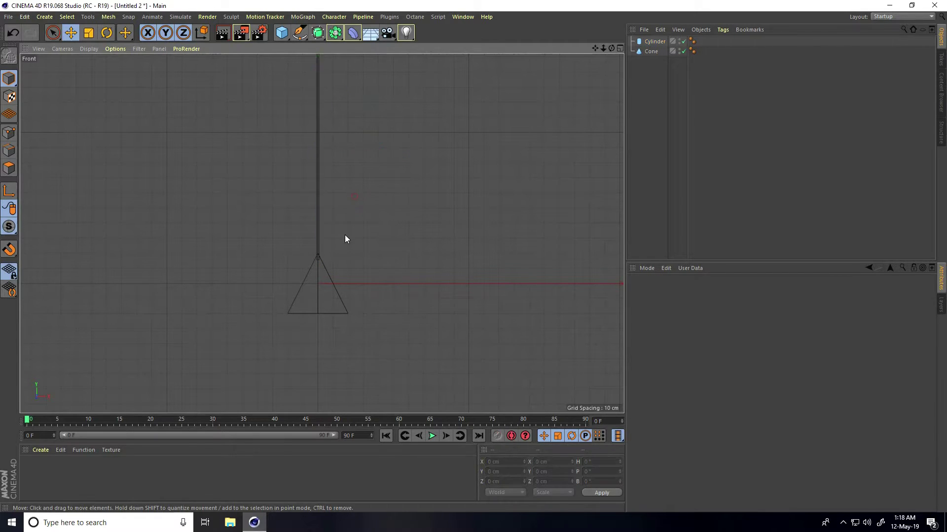
Fine-tune the cylinder's vertical position to about Y 92 cm so its lower end sits just inside the cone's tip.
scroll(319, 235, "up", 8)
left_click(311, 222)
scroll(367, 251, "down", 1)
scroll(360, 291, "down", 3)
left_click_drag(336, 70, 336, 70)
left_click(421, 257)
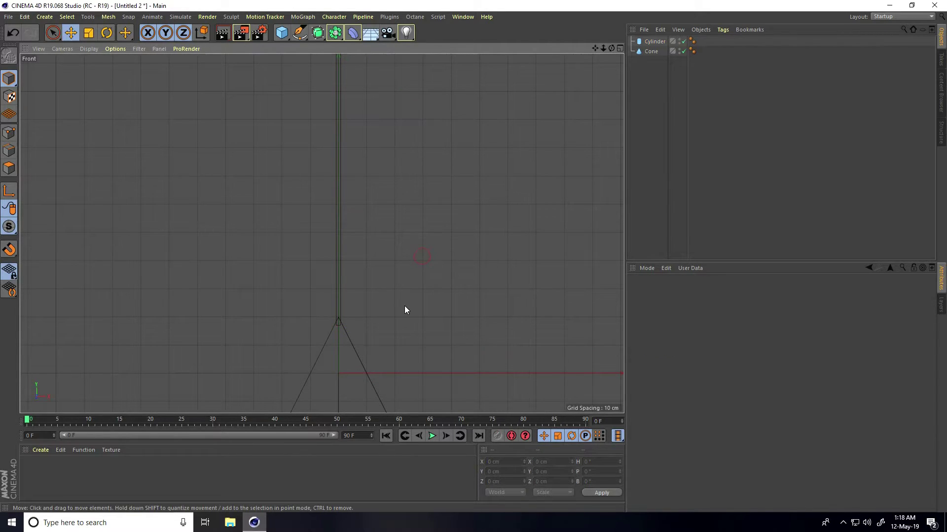
scroll(383, 286, "down", 2)
middle_click(377, 286)
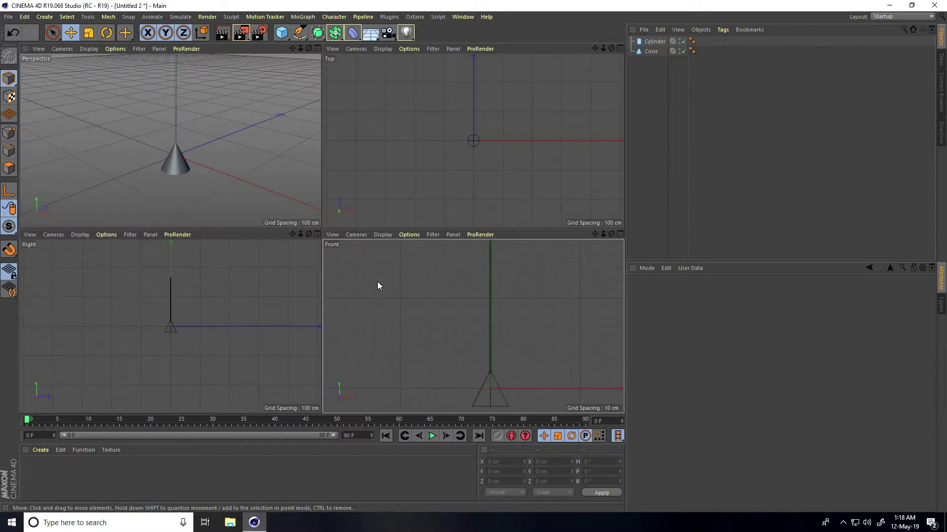
middle_click(224, 183)
scroll(323, 261, "up", 3)
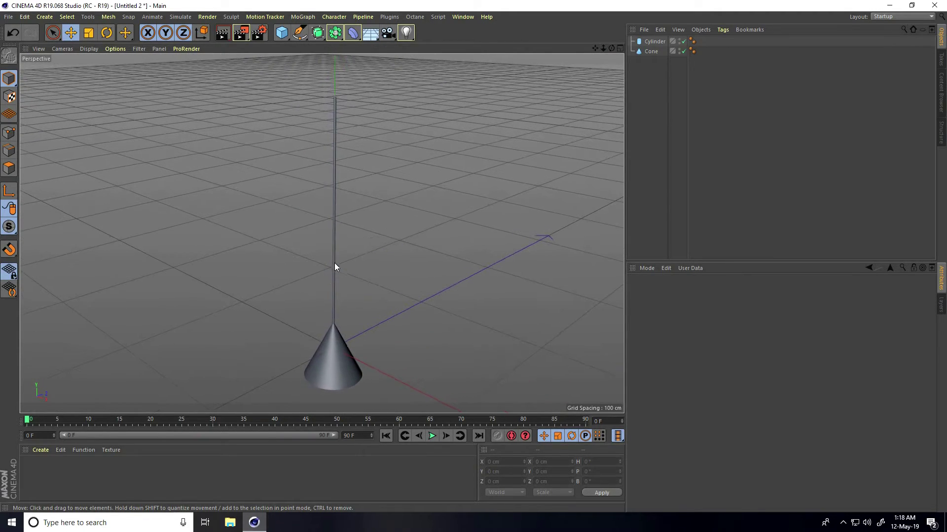
Merge the cylinder and the cone into a single polygon object with Connect Objects + Delete.
left_click(334, 261)
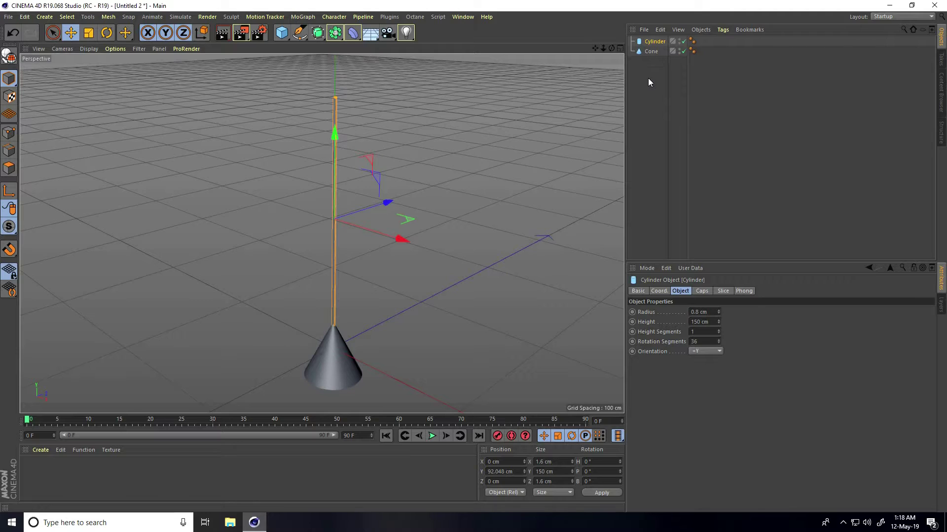
left_click(660, 51, "shift")
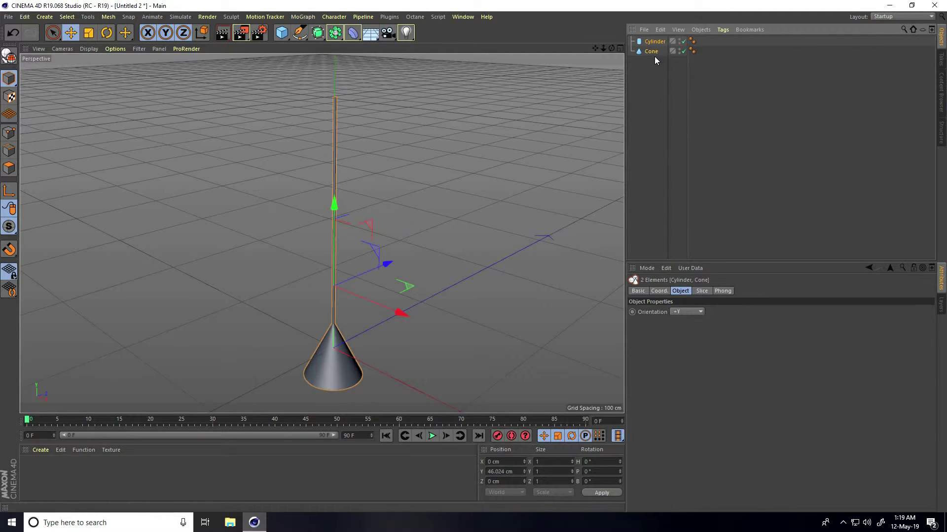
right_click(648, 50)
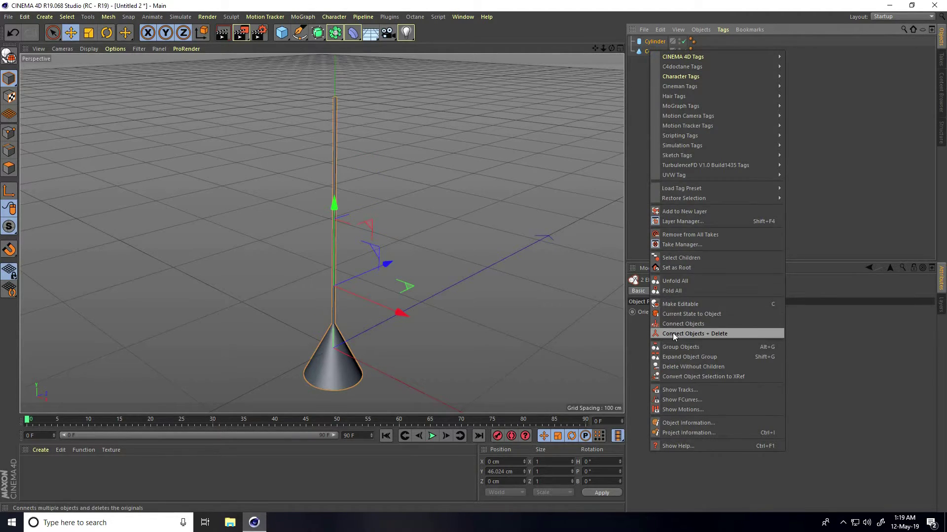
left_click(718, 333)
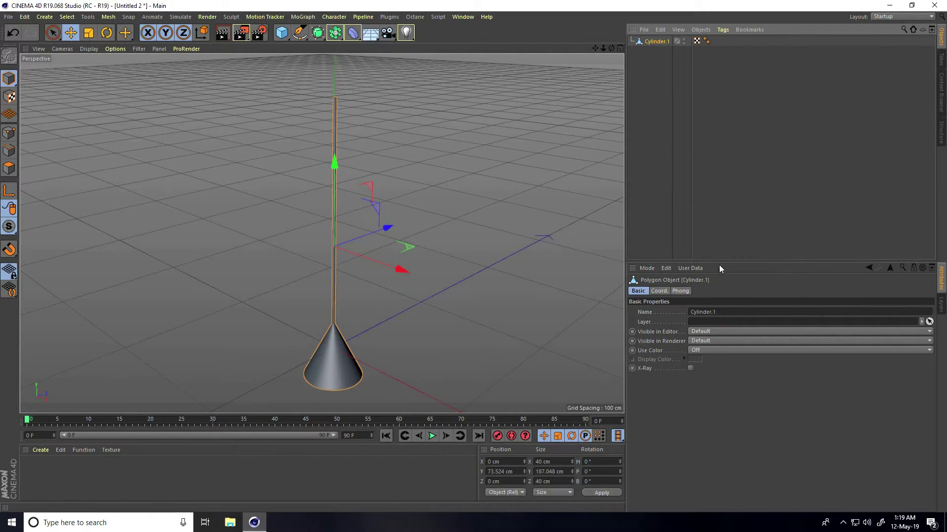
Rename the merged cone-and-rod object as OBJECTS.
double_click(660, 43)
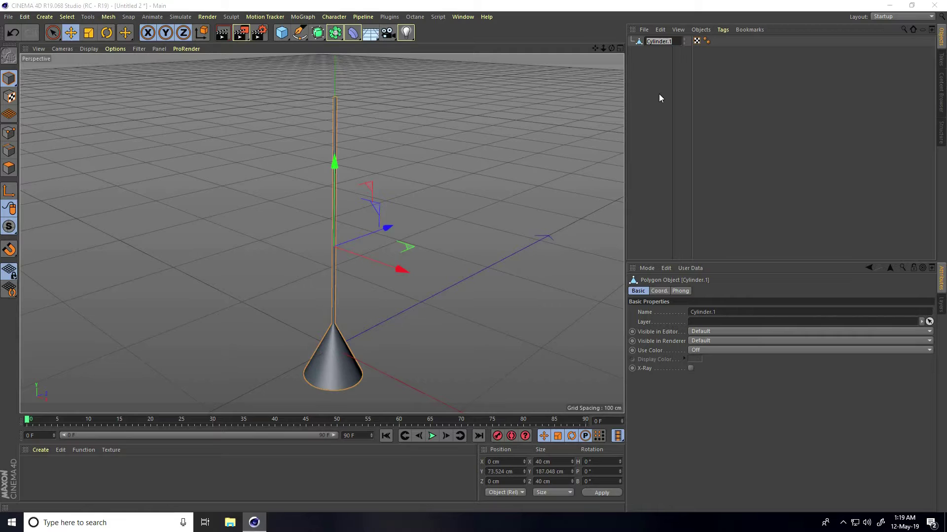
type("OBJECTS")
key("Return")
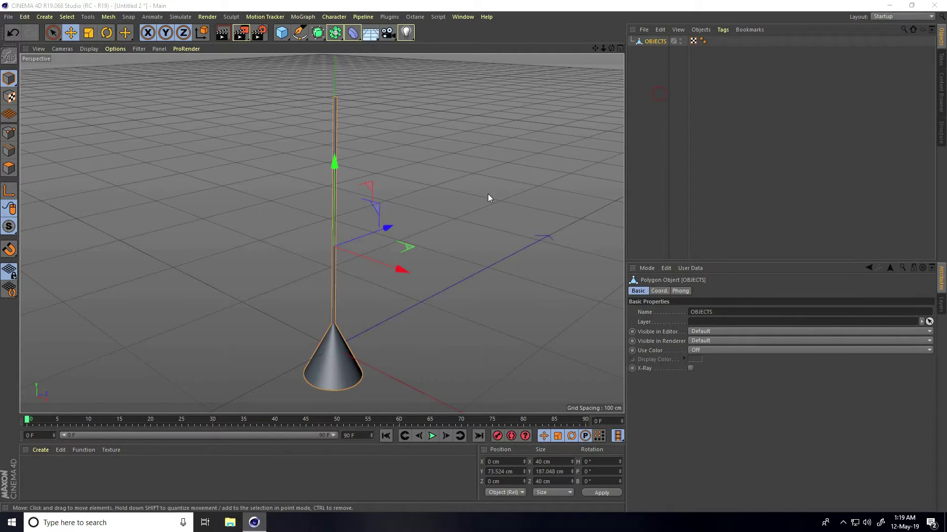
Enable axis modification and move the OBJECTS axis up in the front view to the rod's upper end, about Y 166.9 cm.
middle_click(335, 239)
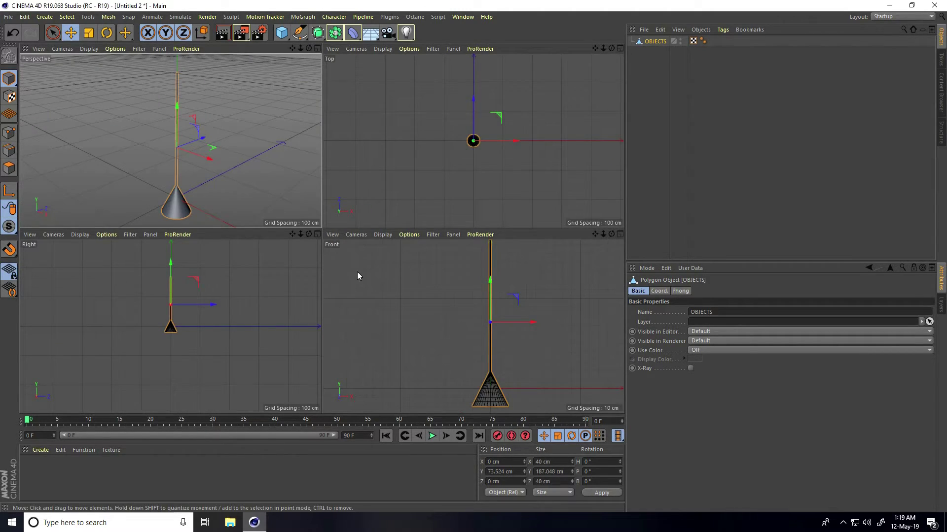
middle_click(336, 252)
middle_click_drag(382, 178, 376, 239, "alt")
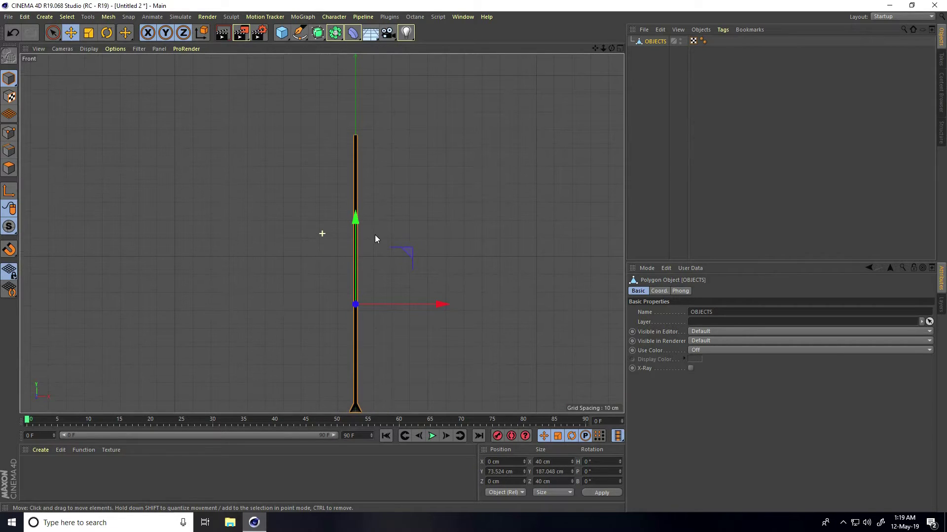
left_click(14, 193)
left_click_drag(355, 218, 376, 52)
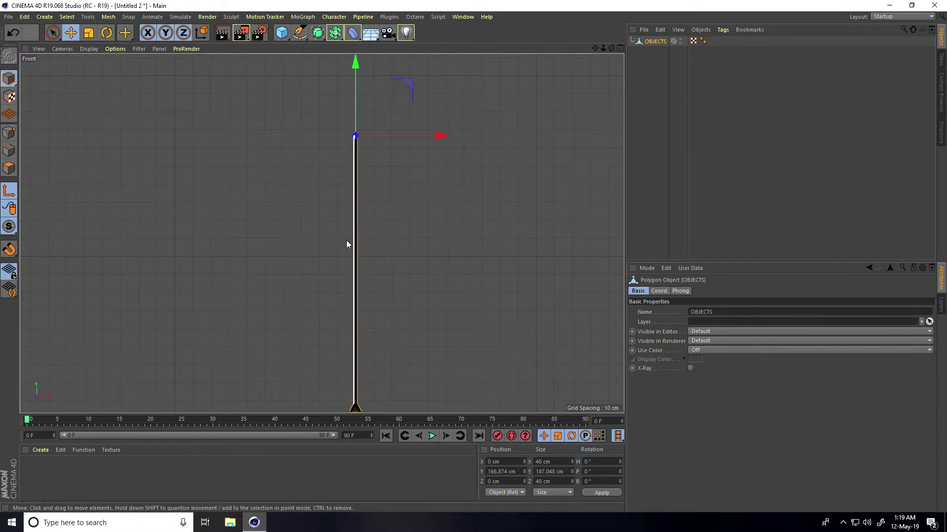
Fine-tune the OBJECTS axis to the rod's top edge at Y 167.048 cm and turn axis modification off.
scroll(357, 130, "up", 8)
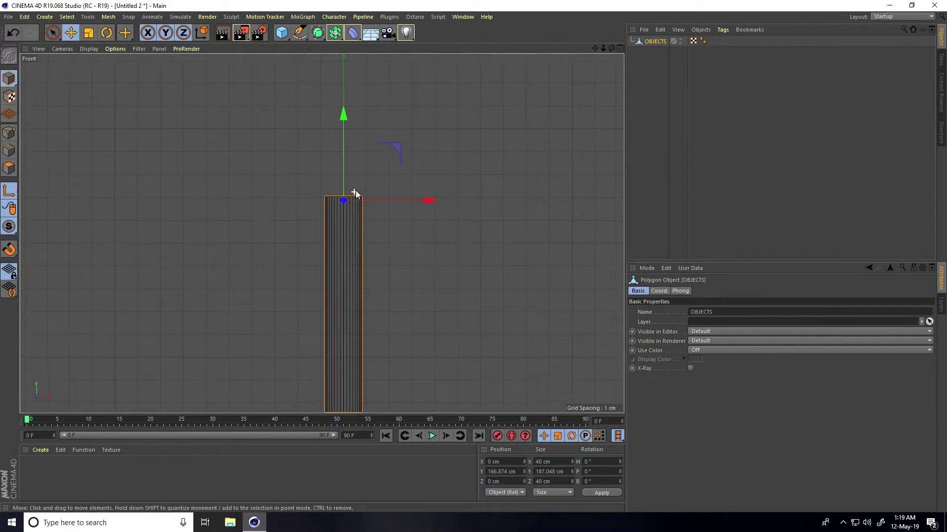
scroll(353, 192, "up", 6)
scroll(357, 216, "up", 6)
scroll(356, 209, "up", 1)
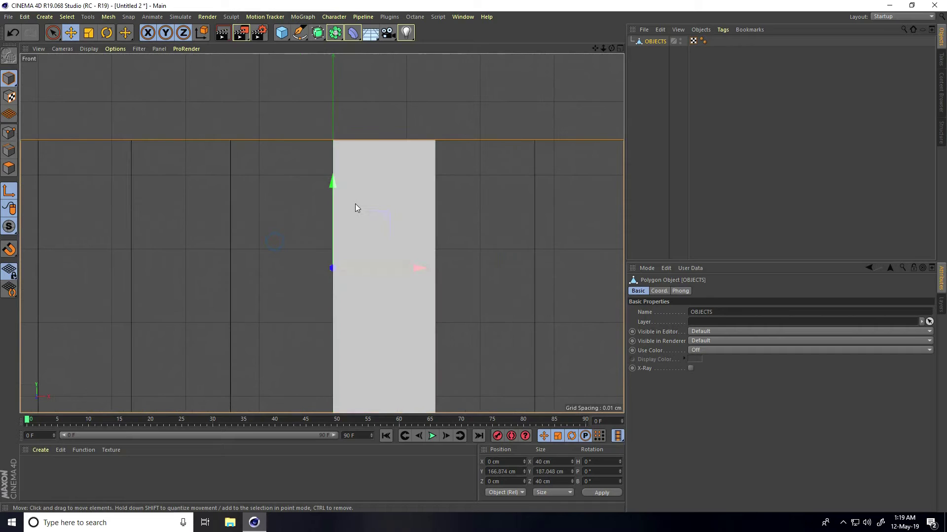
left_click_drag(332, 182, 336, 57)
right_click_drag(334, 112, 450, 97, "alt")
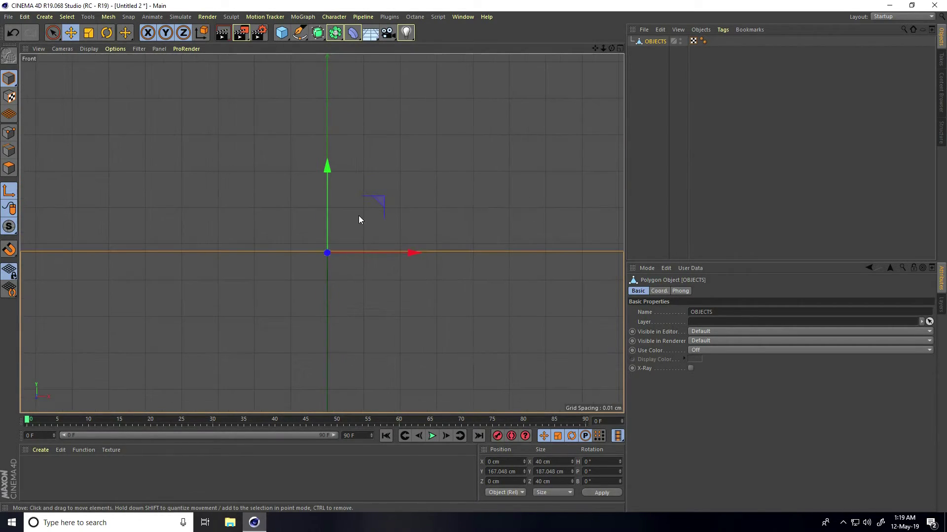
right_click_drag(338, 240, 423, 216, "alt")
left_click_drag(318, 176, 317, 176)
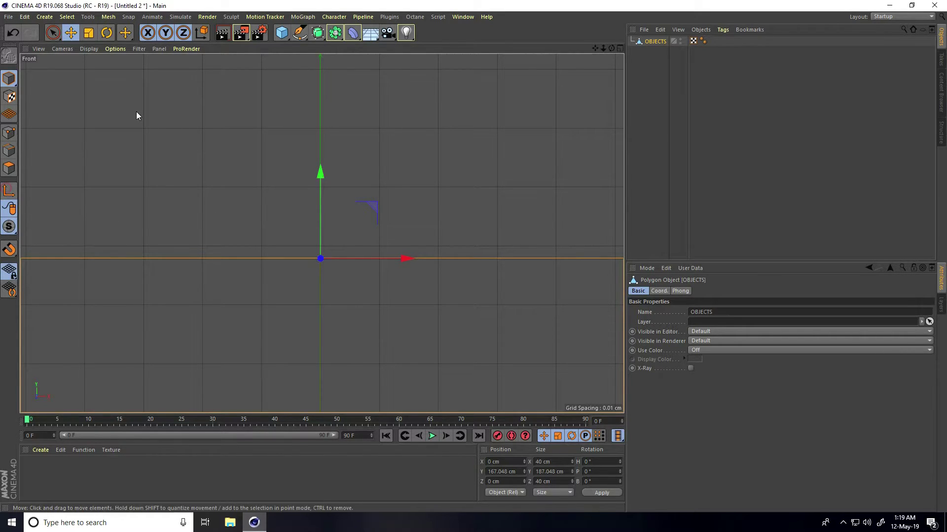
Reselect OBJECTS in the perspective view and check its axis position at the top of the rod.
left_click(71, 32)
middle_click(209, 158)
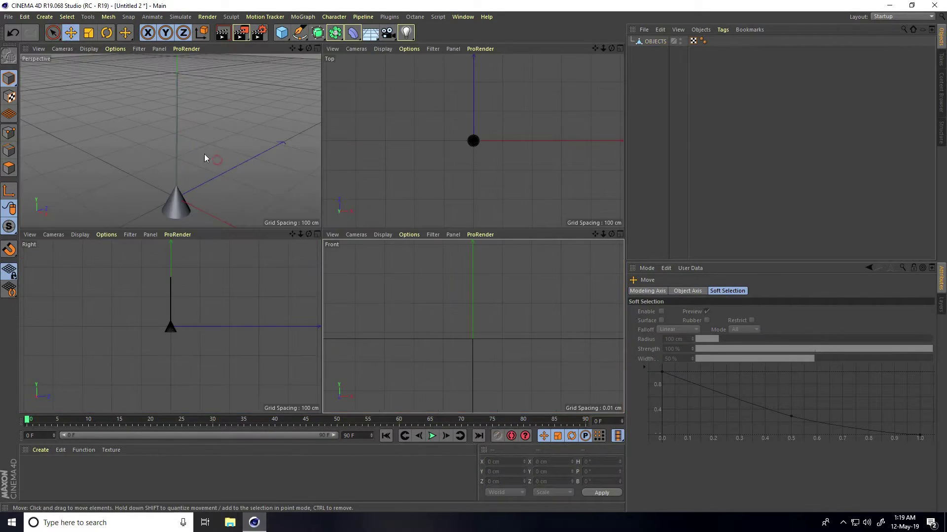
middle_click(207, 157)
left_click(656, 41)
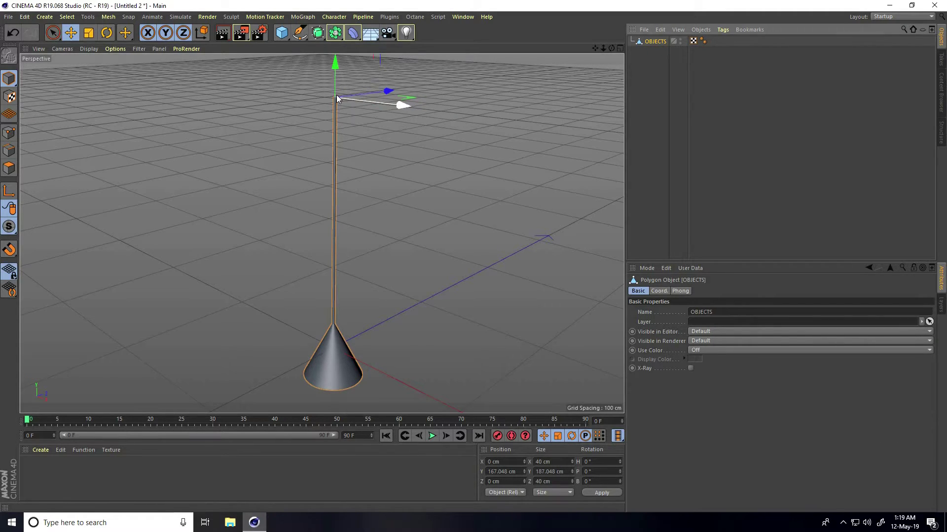
right_click_drag(357, 241, 300, 288, "alt")
right_click_drag(300, 288, 294, 301, "alt")
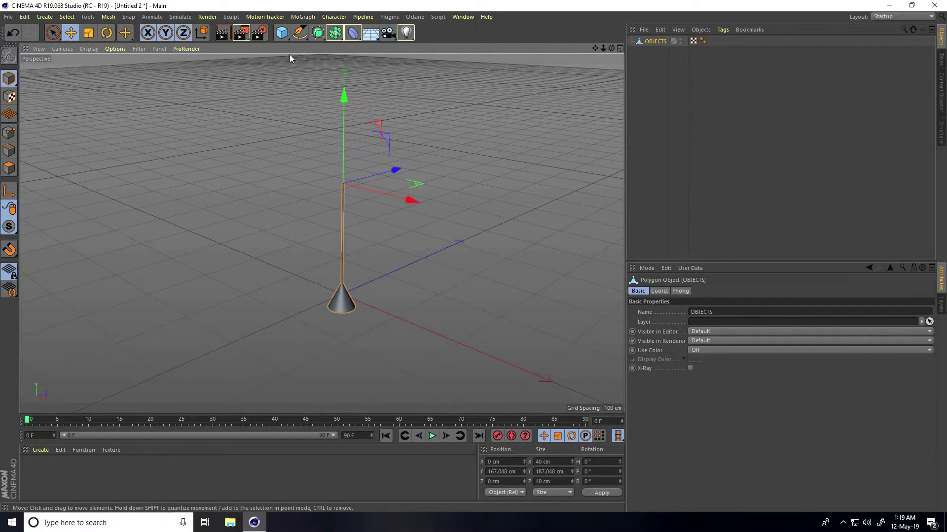
Add a cylinder at the origin and rotate it 90° in bank so that it lies along the X axis.
left_click(285, 38)
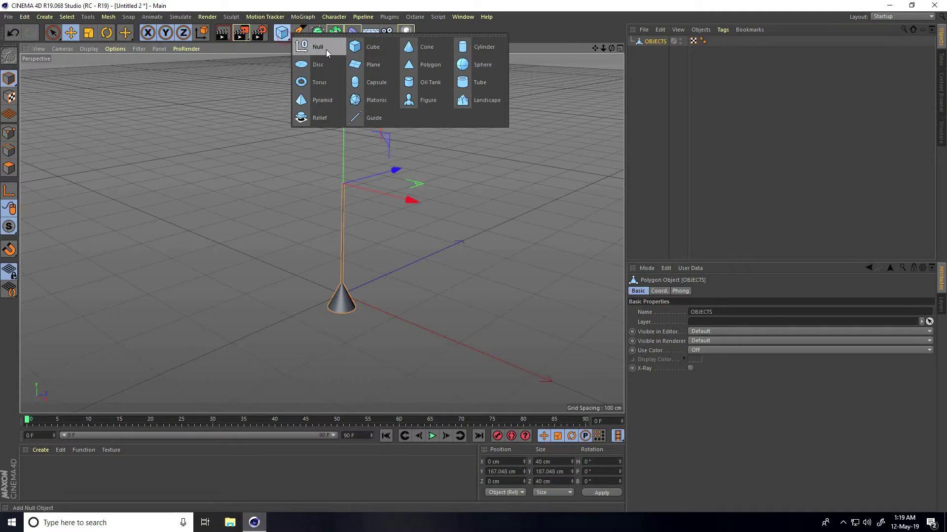
left_click(483, 53)
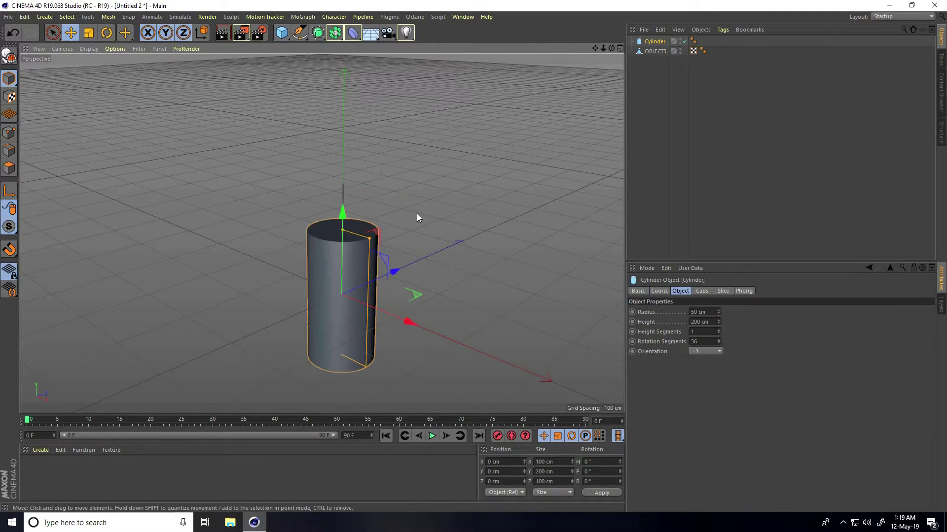
left_click(105, 32)
left_click_drag(357, 254, 391, 337)
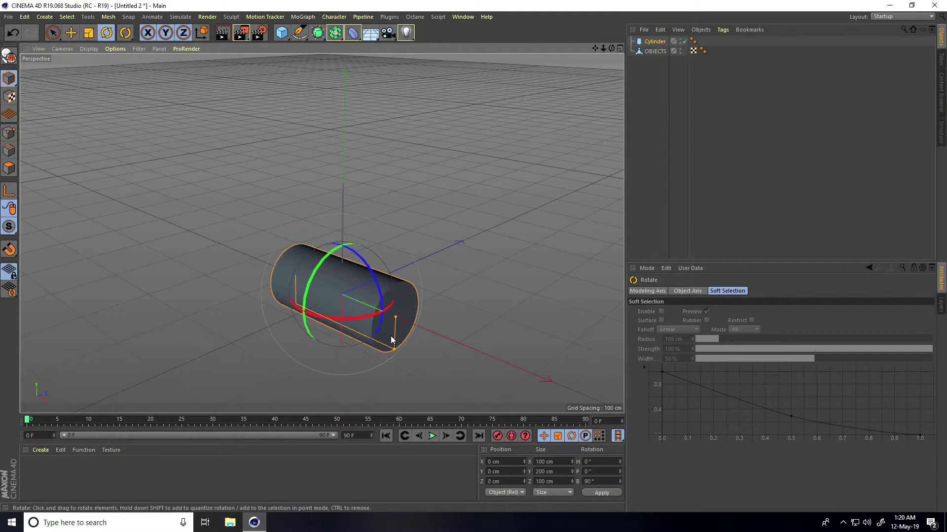
right_click_drag(359, 329, 392, 325, "alt")
left_click(71, 33)
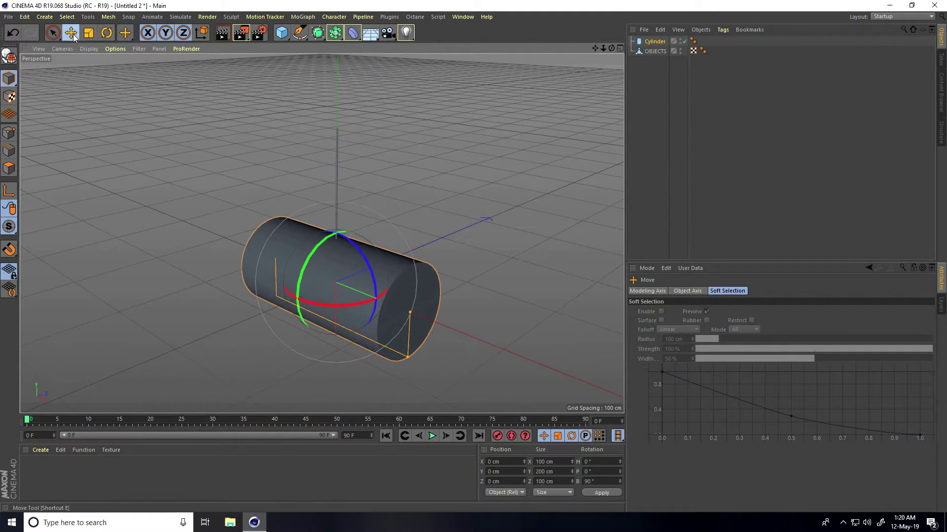
Set the cylinder's radius to 100 cm and its height to 15 cm, making it a thin upright disc.
left_click(654, 43)
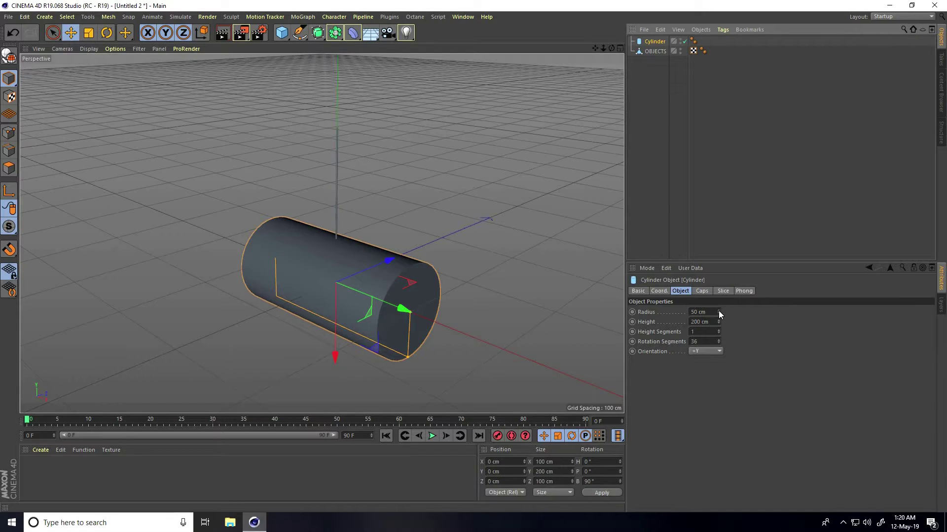
double_click(704, 312)
type("1")
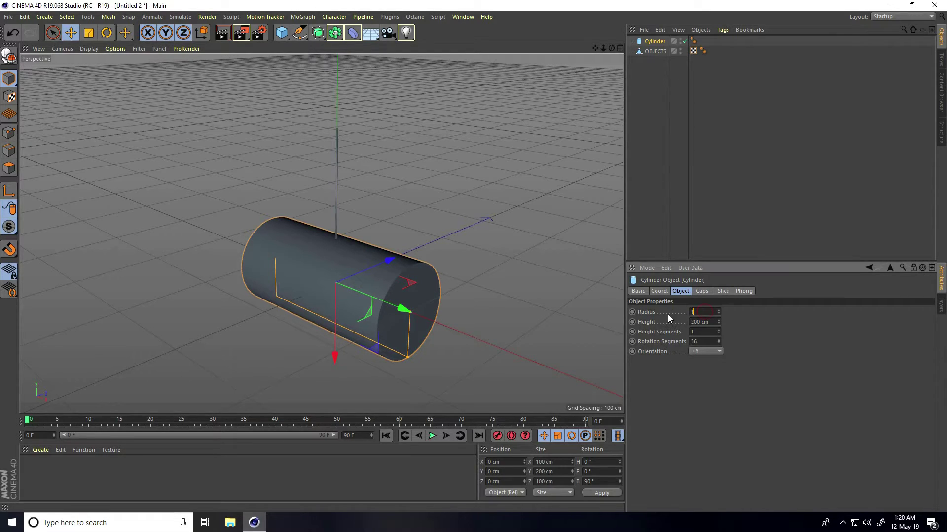
type("00")
key("Return")
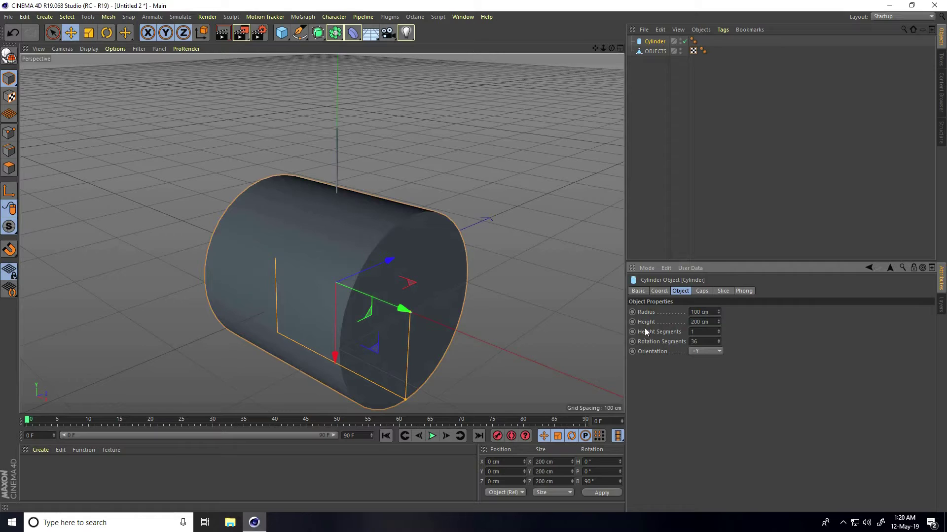
double_click(705, 324)
type("15")
key("Return")
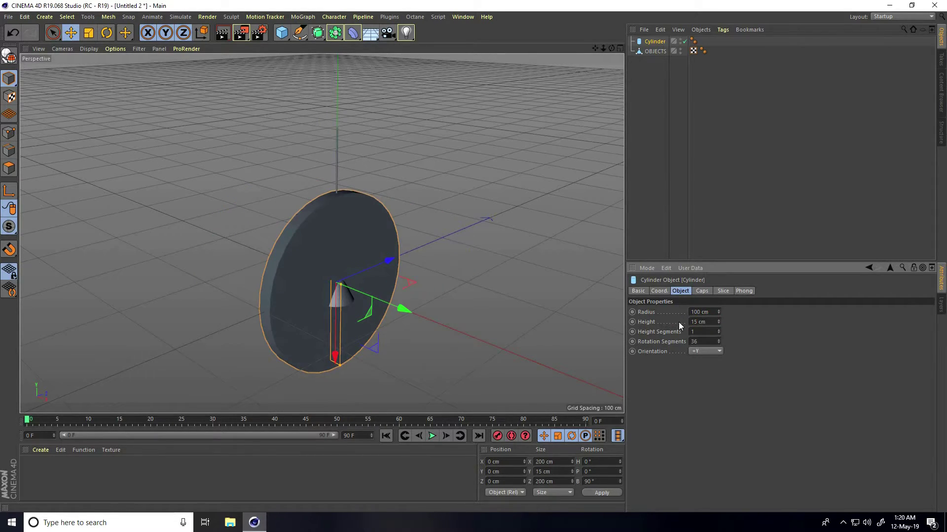
Display the objects shaded with edge lines and set the cylinder's rotation segments to 100.
left_click(81, 49)
left_click(97, 70)
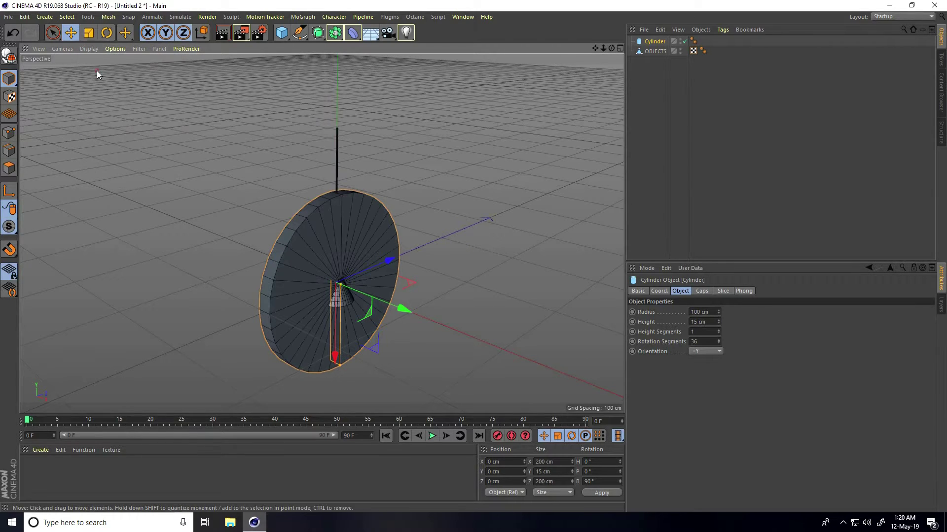
scroll(323, 217, "up", 5)
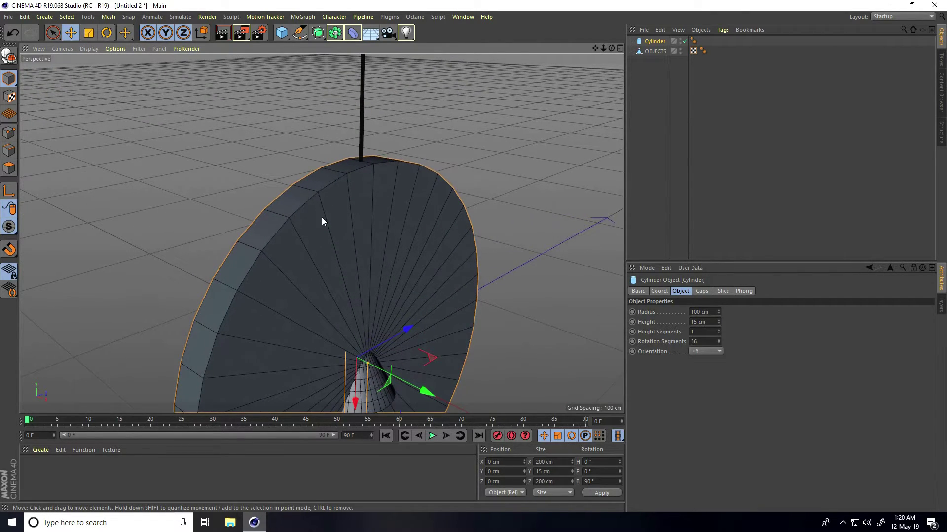
left_click(692, 341)
key("Return")
left_click(580, 267)
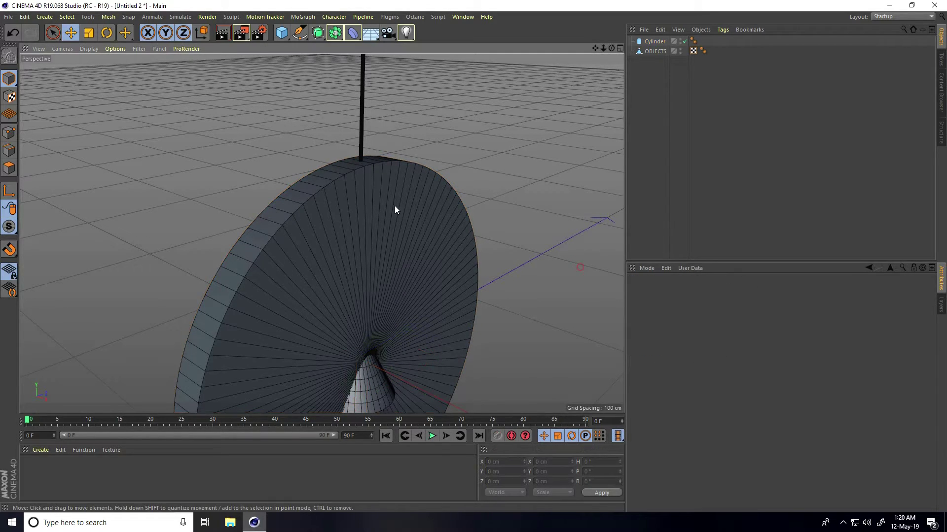
left_click(303, 218)
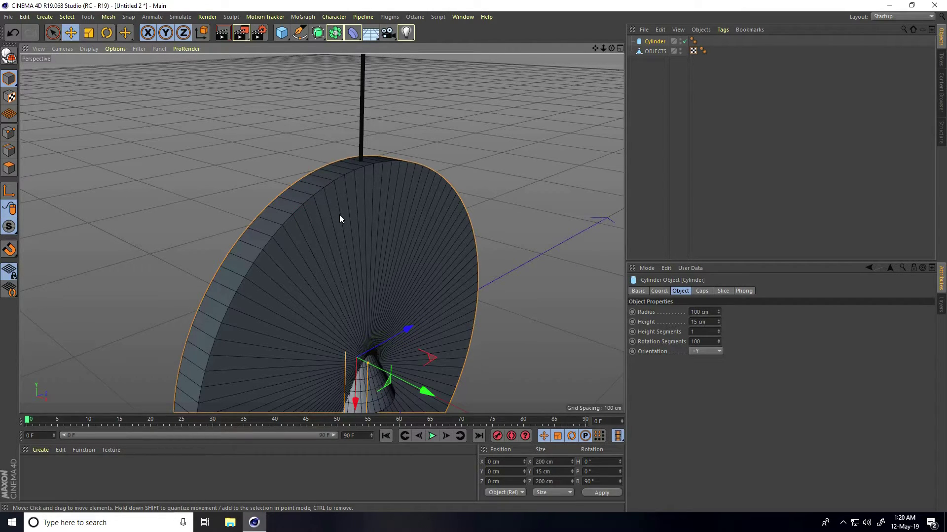
In the right view, move OBJECTS up to Y 234.079 cm so the cone sits just inside the disc's upper edge.
mouse_move(367, 214)
left_mouse_down("alt")
mouse_move(298, 209)
mouse_move(368, 154)
left_mouse_up("alt")
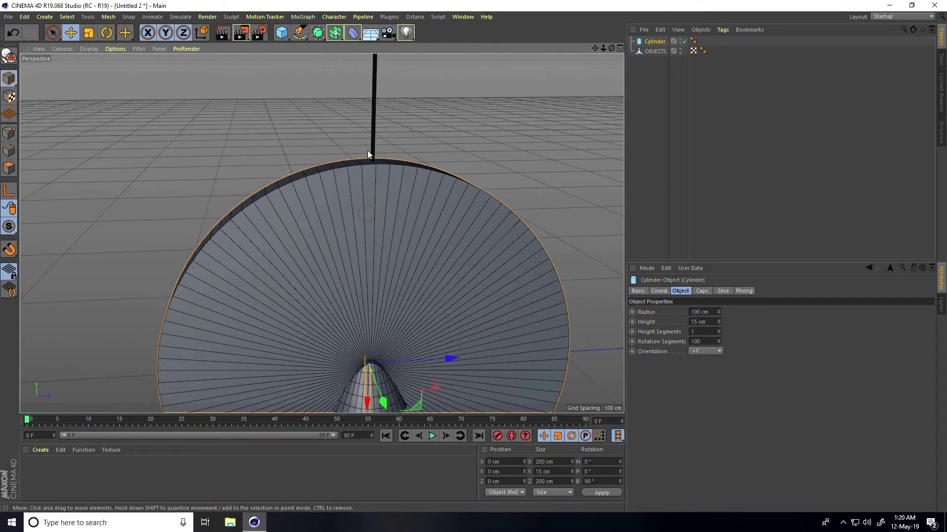
middle_click(359, 185)
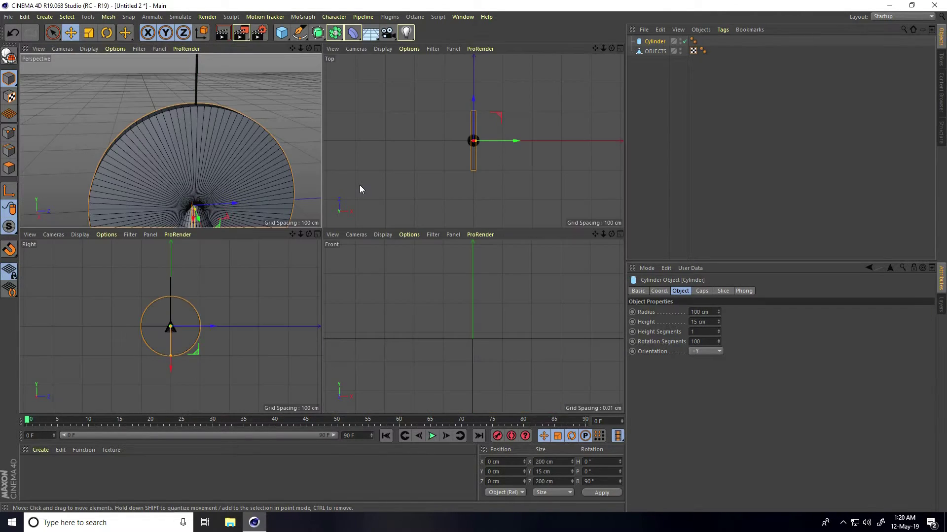
middle_click(153, 314)
left_click(655, 51)
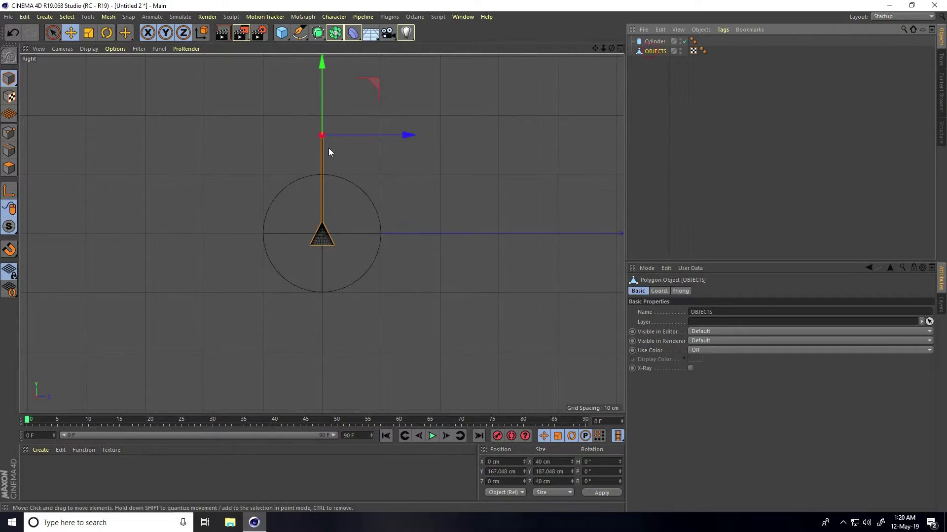
scroll(329, 152, "up", 4)
left_click_drag(315, 66, 473, 256)
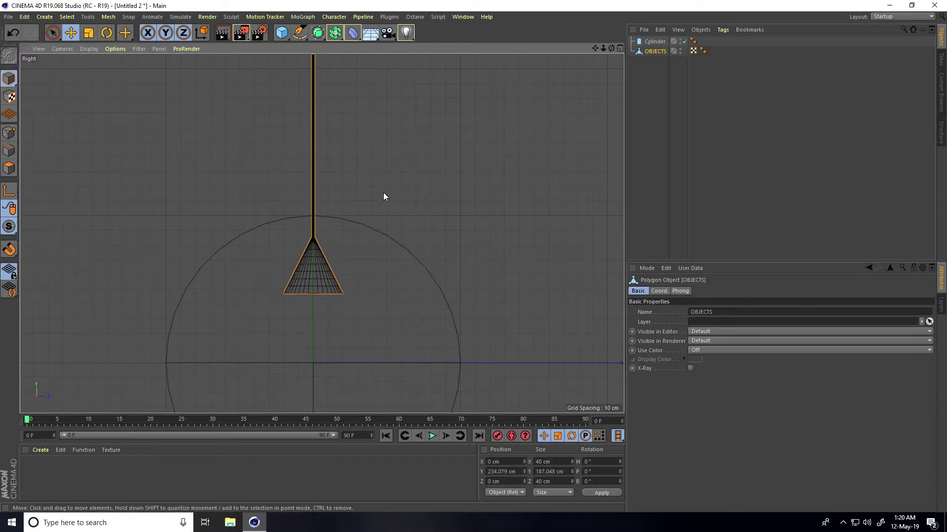
left_click(383, 196)
Add a cube raised to about Y 64.7 cm, make it editable and scale it uniformly to about 43.6 cm around the cone.
left_click(279, 35)
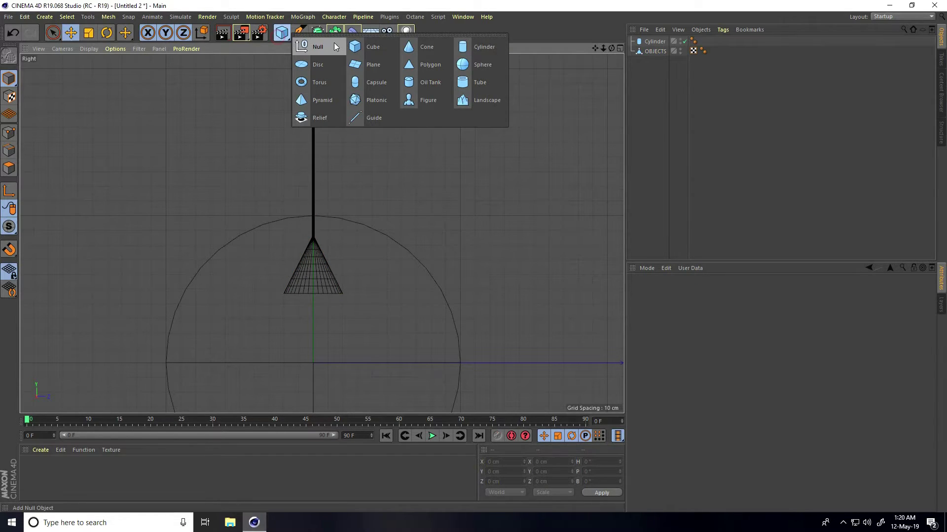
left_click(379, 47)
left_click_drag(315, 285, 315, 189)
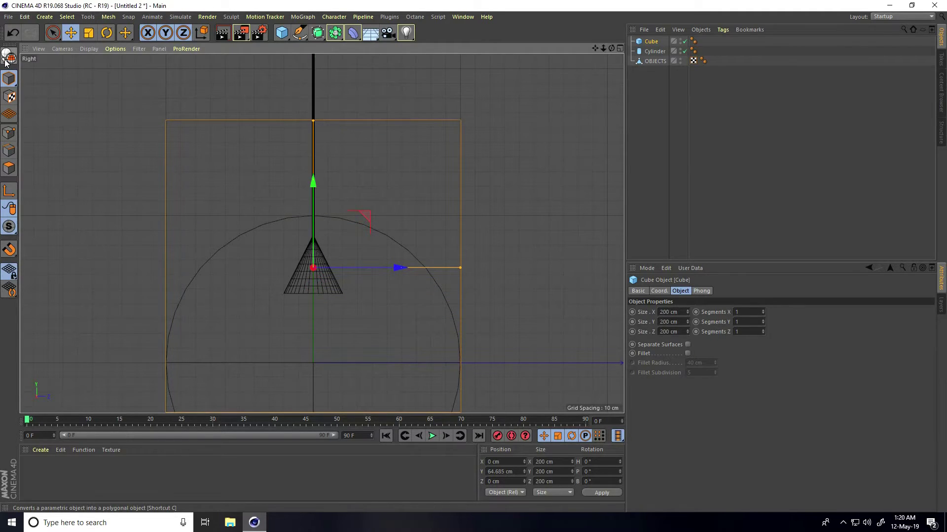
left_click(8, 58)
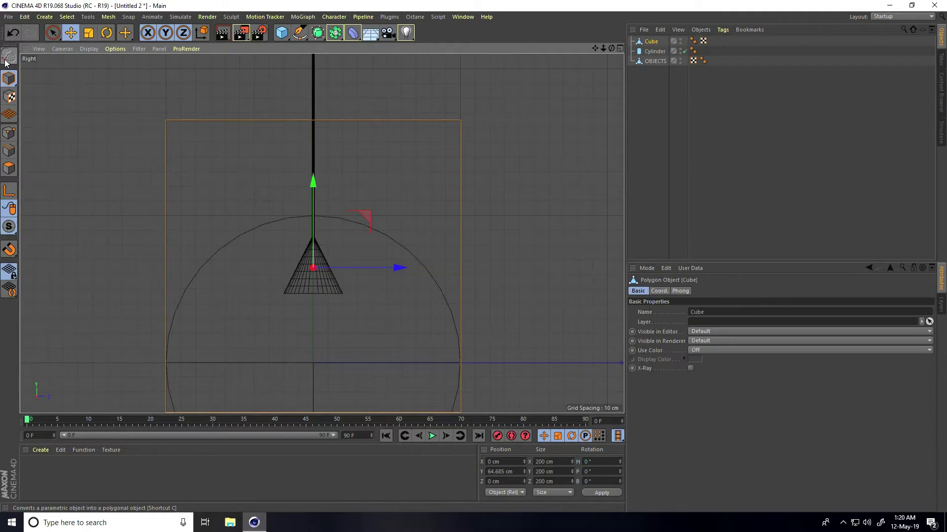
left_click(89, 35)
left_click_drag(402, 223, 262, 374)
scroll(306, 281, "up", 1)
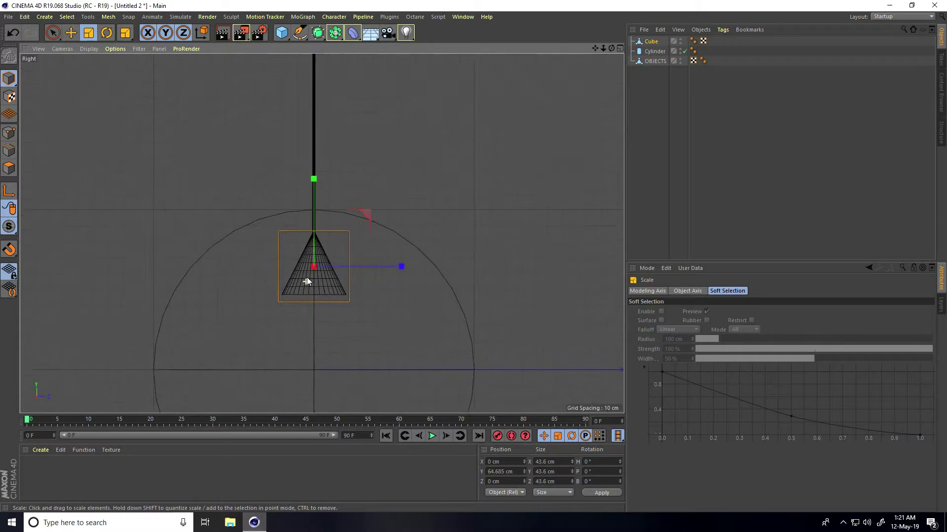
scroll(306, 281, "up", 5)
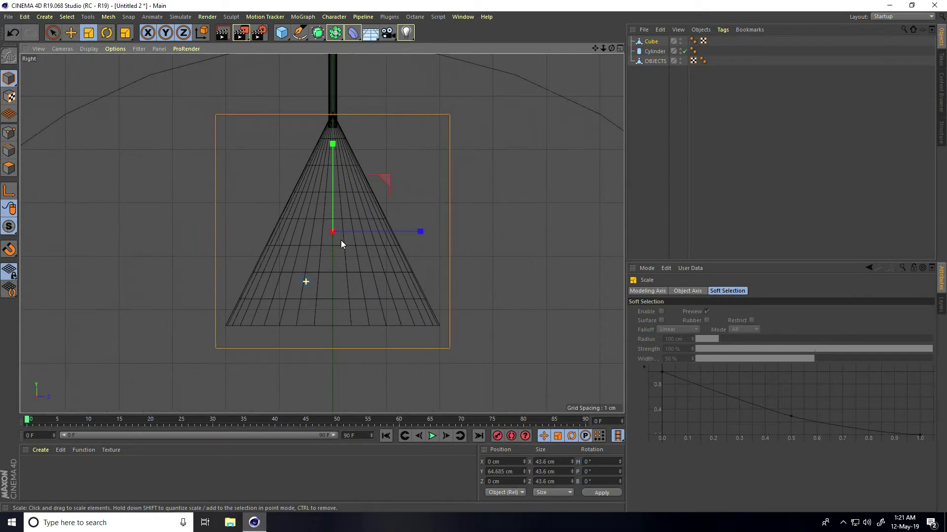
Select the cube's upper points with a rectangle selection and scale them inward along Z to a width of about 7.4 cm.
left_click(8, 134)
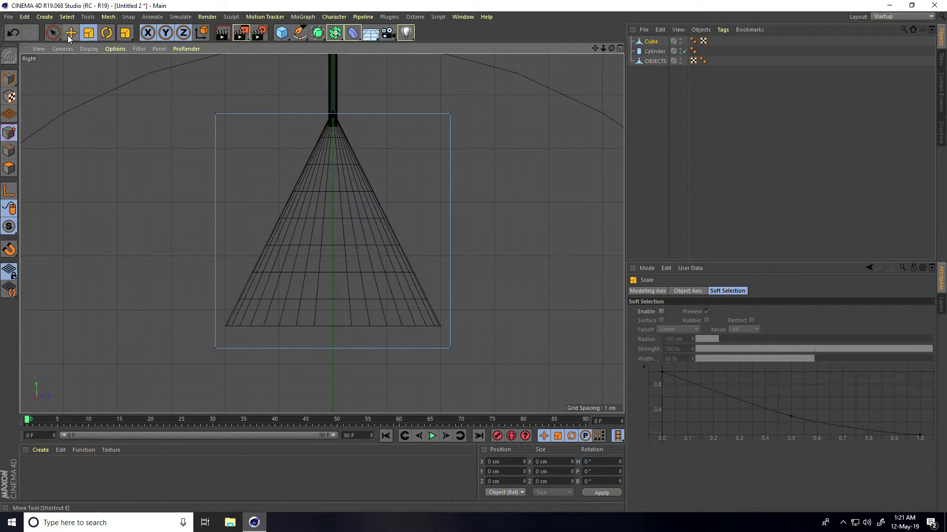
left_click(53, 33)
left_click(110, 65)
left_click_drag(153, 85, 498, 131)
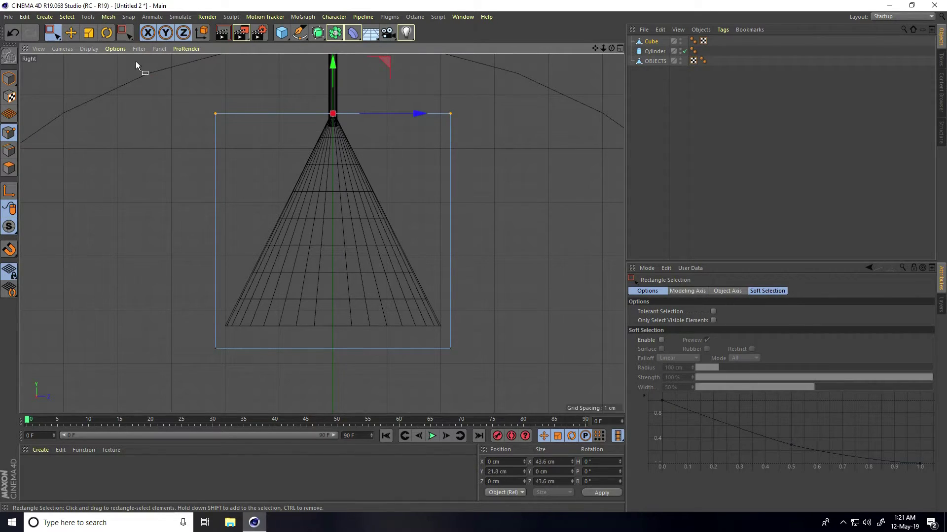
key("t")
left_click_drag(422, 114, 347, 115)
left_click_drag(347, 115, 353, 115)
Select the cube's lower points, widen them along Z to about 56.3 cm and raise them slightly to about Y -21.4 cm.
left_click(52, 32)
left_click_drag(142, 268, 497, 377)
left_click(88, 32)
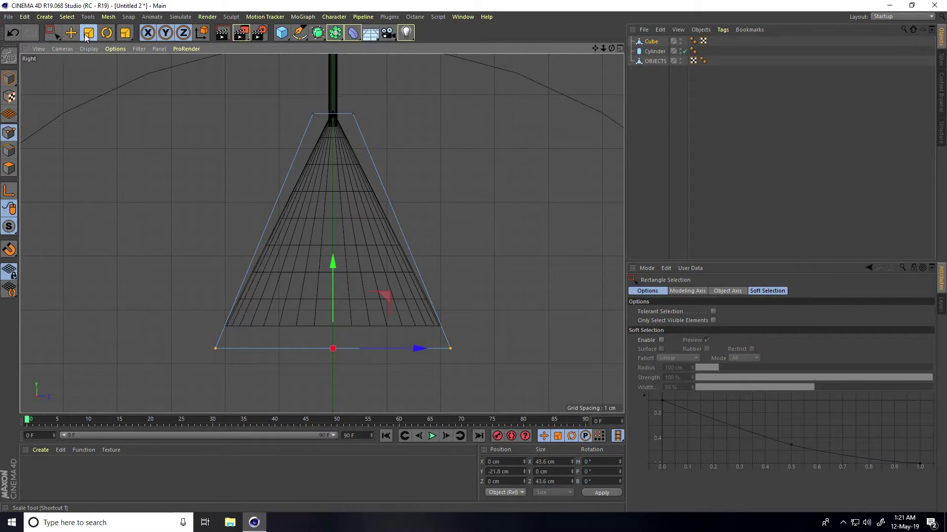
left_click_drag(424, 350, 446, 350)
left_click(70, 33)
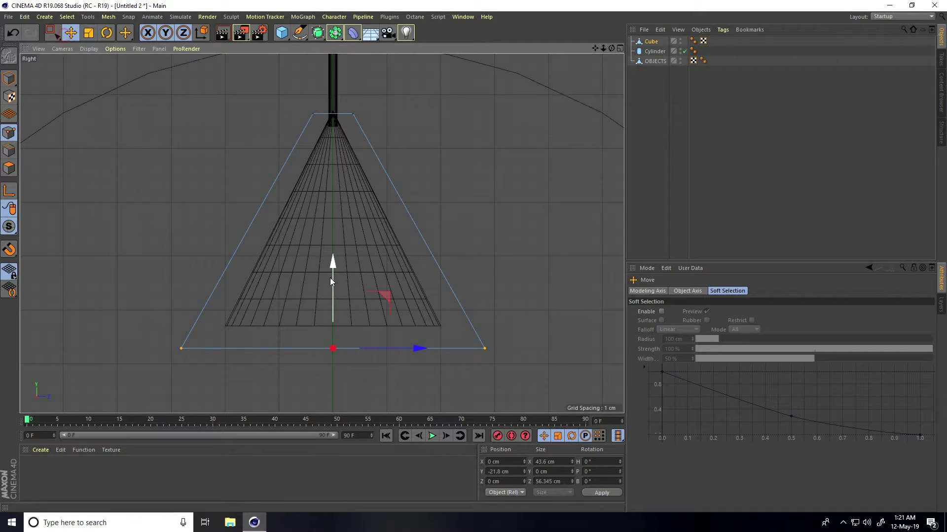
left_click_drag(333, 265, 333, 262)
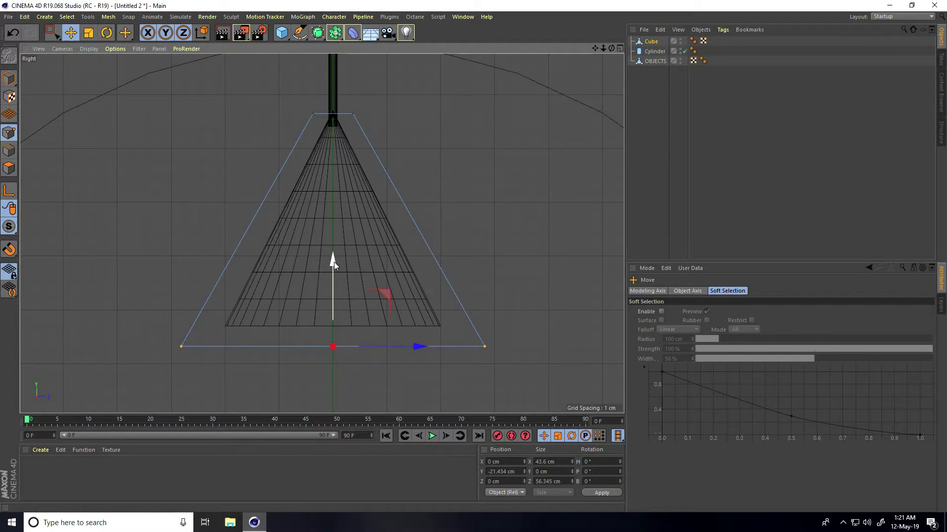
In the perspective view, extrude the tapered cube's small top face about 30.9 cm upward past the disc's edge, and return to model mode.
middle_click(333, 262)
middle_click(224, 186)
left_click(8, 80)
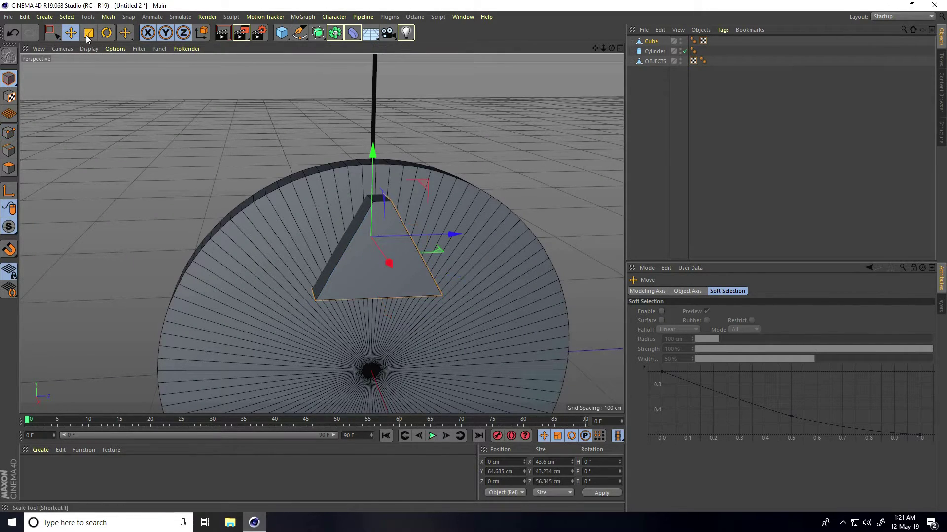
left_click_drag(371, 280, 341, 293, "alt")
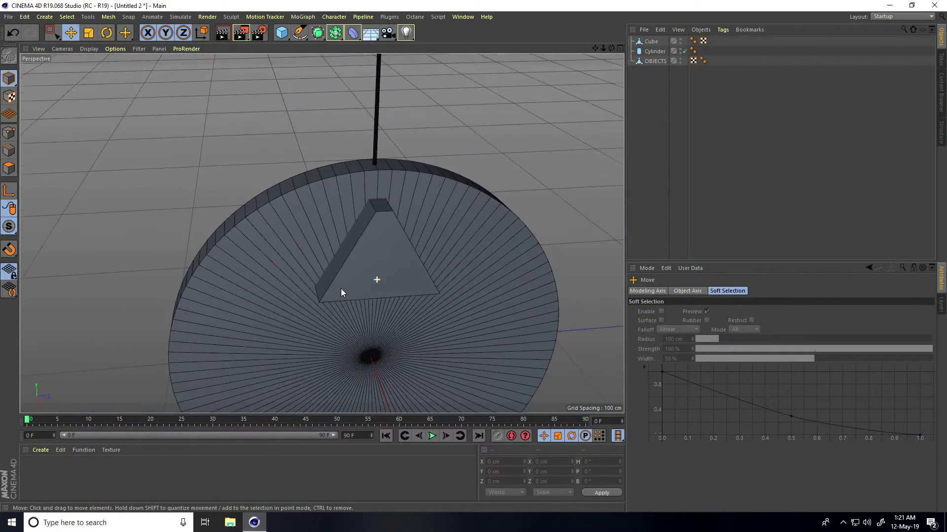
left_click(374, 236)
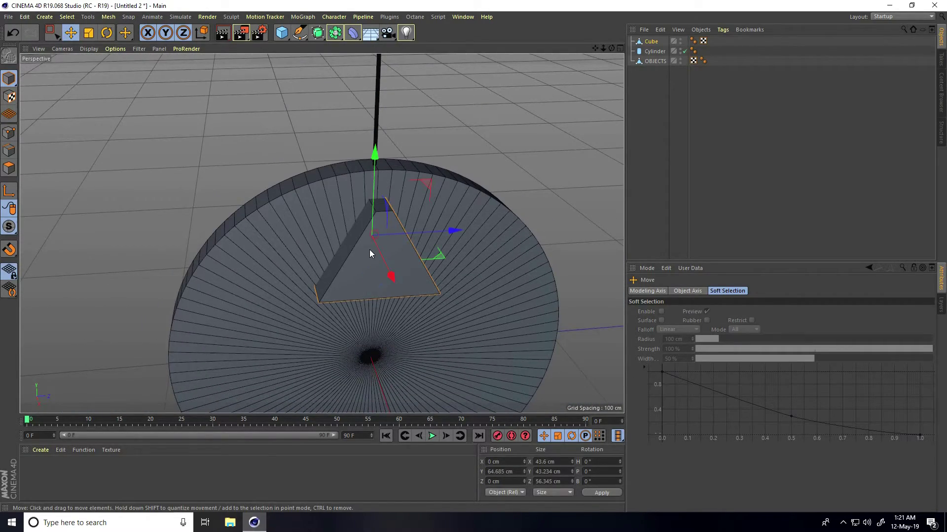
left_click(9, 169)
left_click(380, 203)
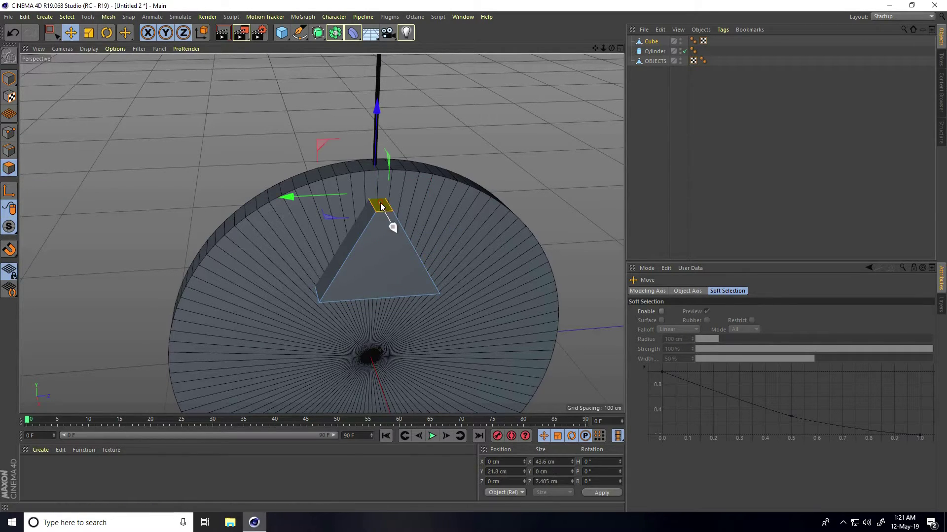
right_click(396, 135)
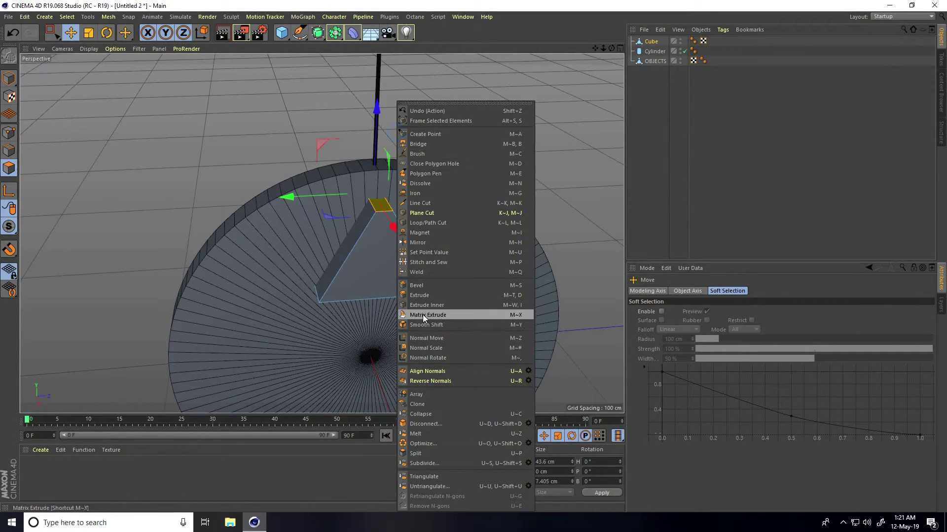
left_click(419, 296)
left_click_drag(474, 257, 473, 258)
left_click(8, 78)
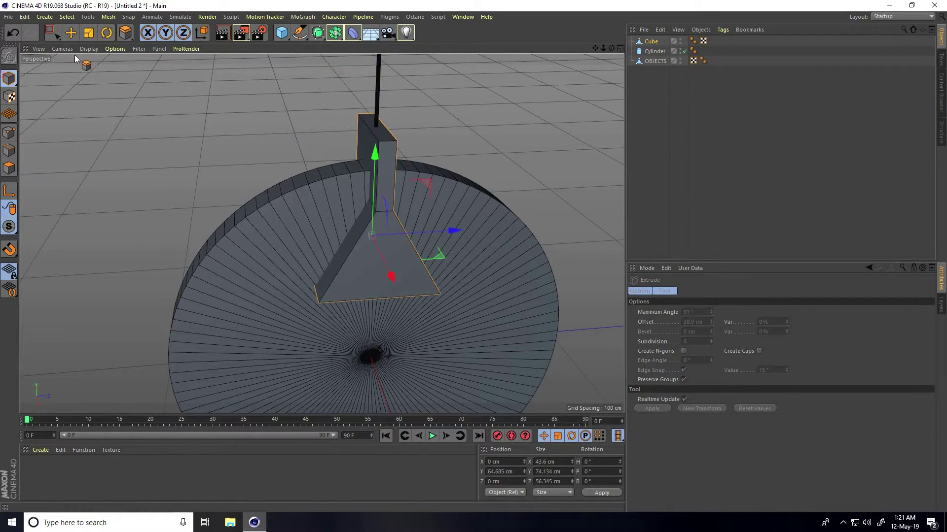
left_click(71, 32)
left_click(102, 142)
Add a MoGraph Cloner and nest the tapered cube inside it.
left_click_drag(388, 274, 371, 250, "alt")
scroll(372, 237, "down", 3)
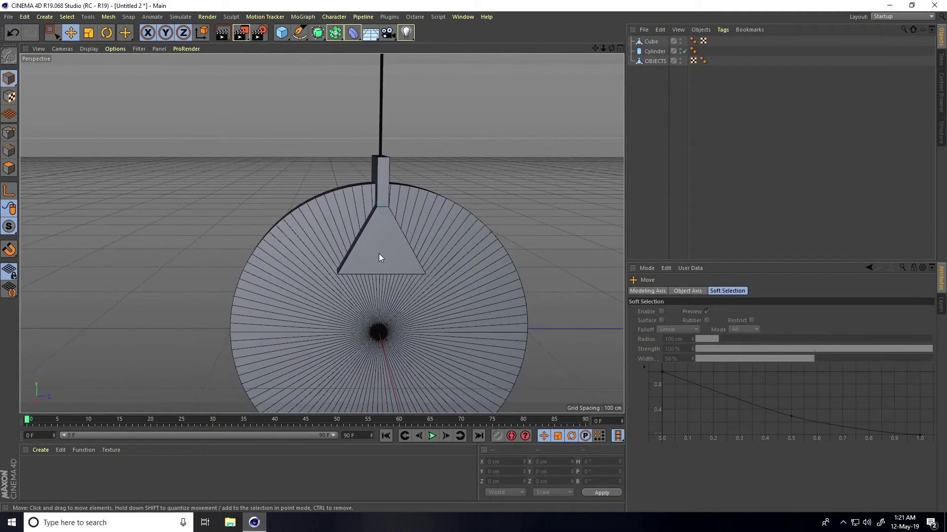
middle_click_drag(379, 253, 353, 209, "alt")
left_click_drag(345, 216, 351, 220, "alt")
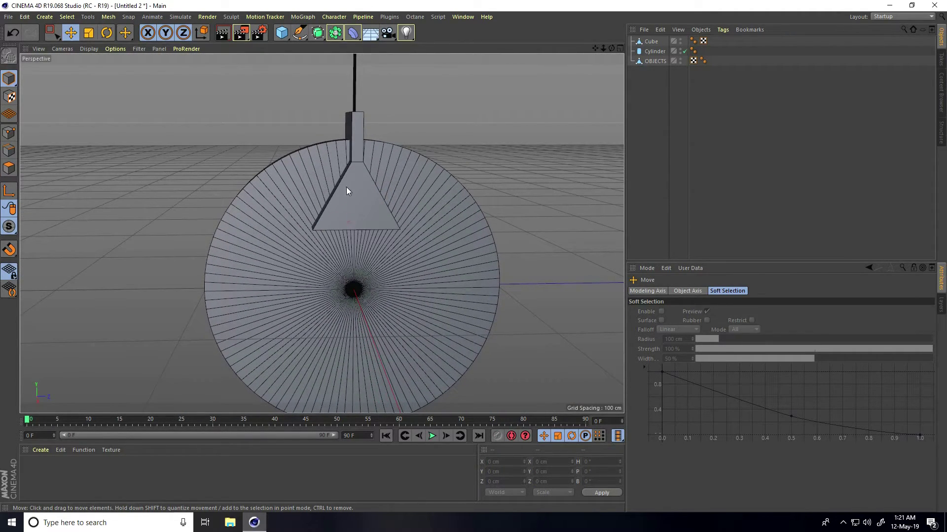
left_click(303, 17)
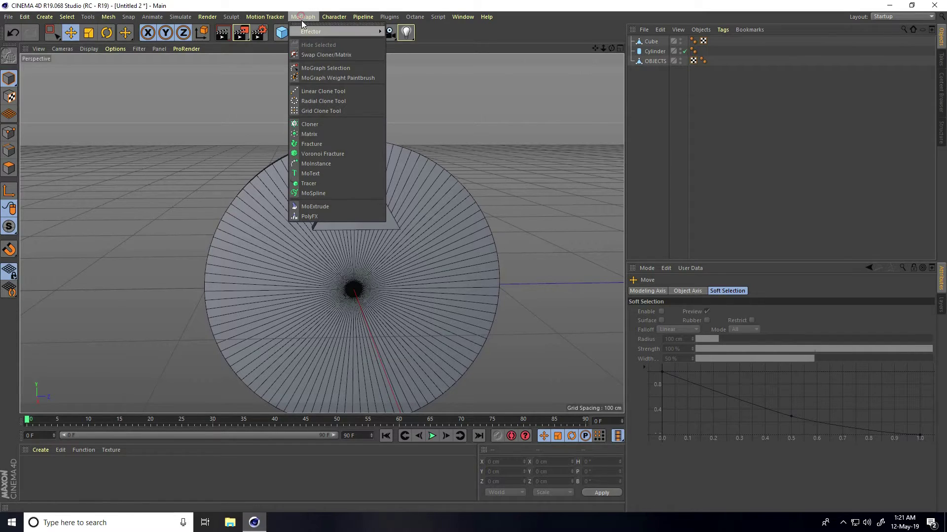
left_click(320, 125)
left_click(350, 191)
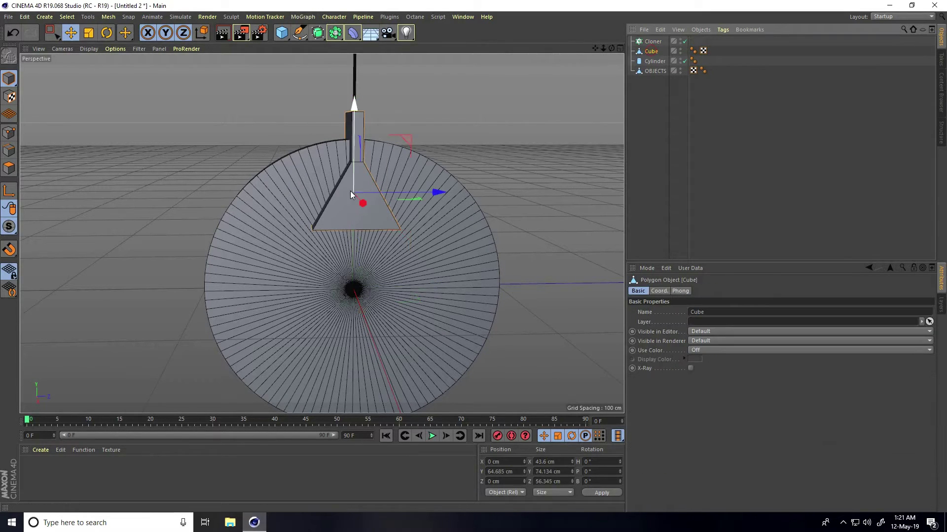
left_click_drag(650, 44, 651, 43)
left_click(653, 42)
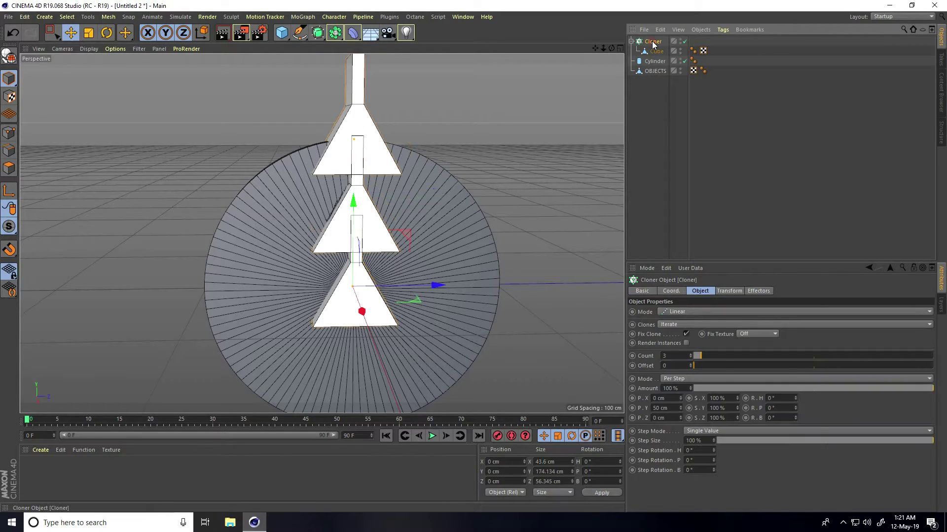
Set the cloner to Radial mode in the ZY plane with a count of 4.
left_click(689, 310)
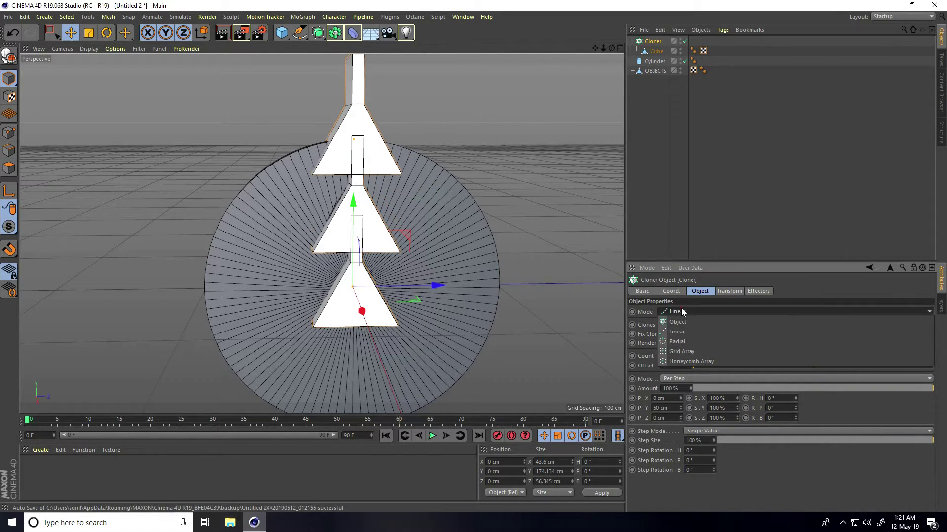
left_click(675, 342)
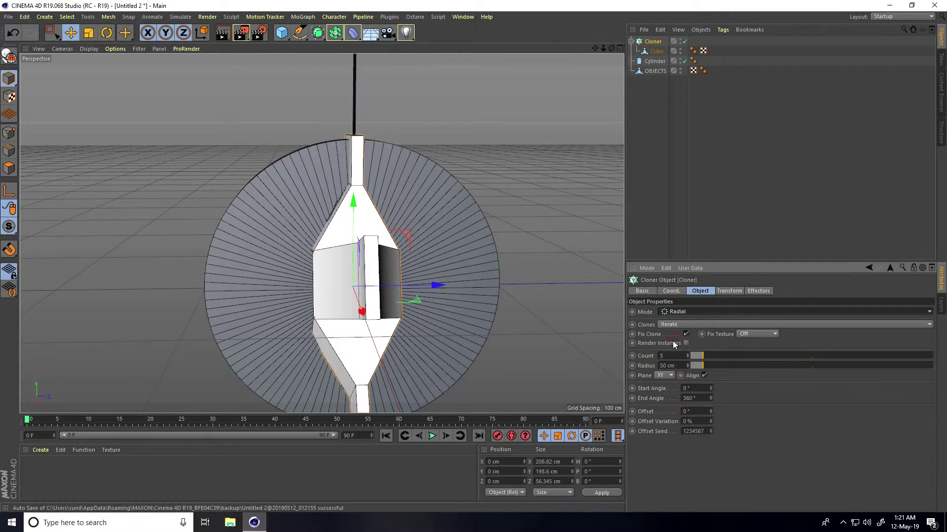
left_click(670, 375)
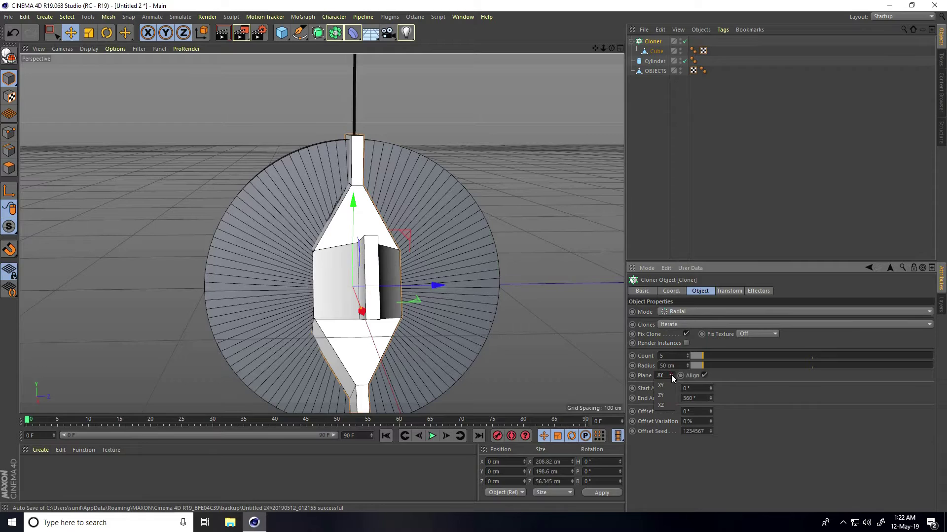
left_click(664, 396)
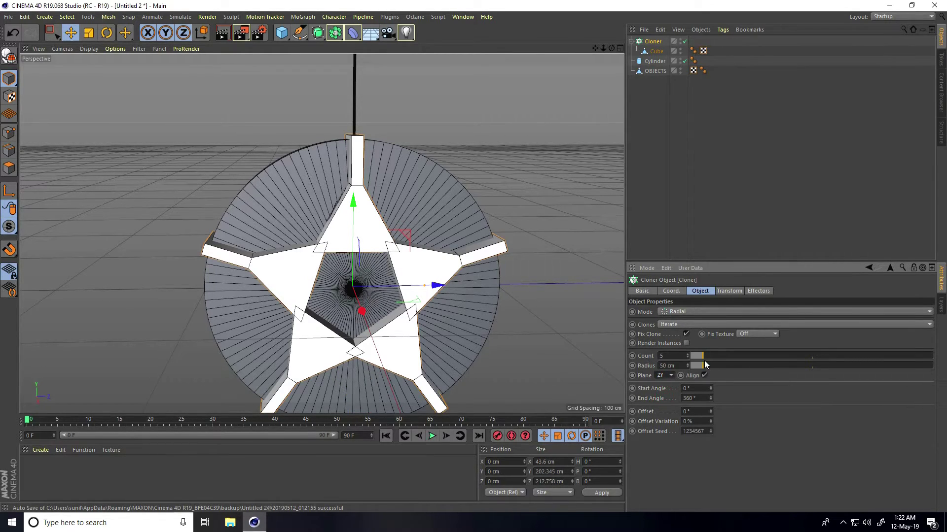
left_click(687, 357)
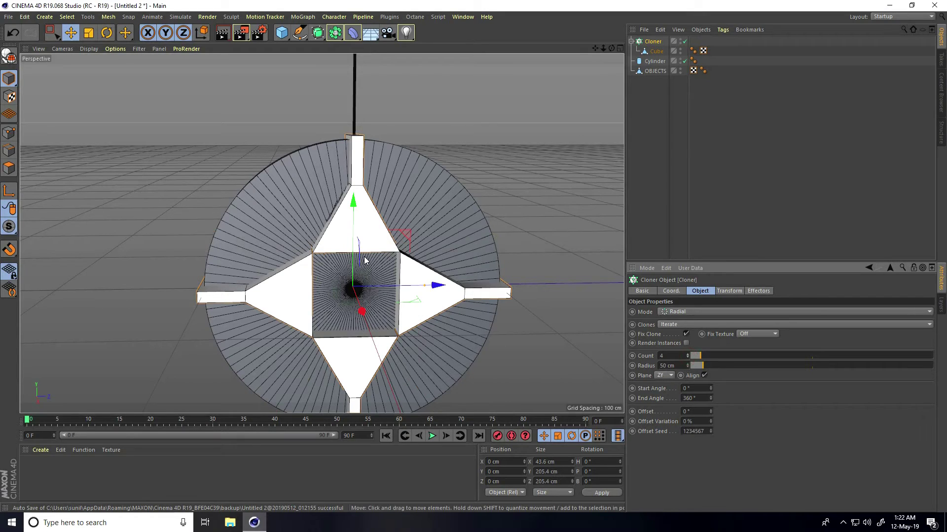
Increase the cloner's radius to 65 cm so the upper clone surrounds the cone, checking the fit in the Right view.
left_click_drag(687, 368, 688, 363)
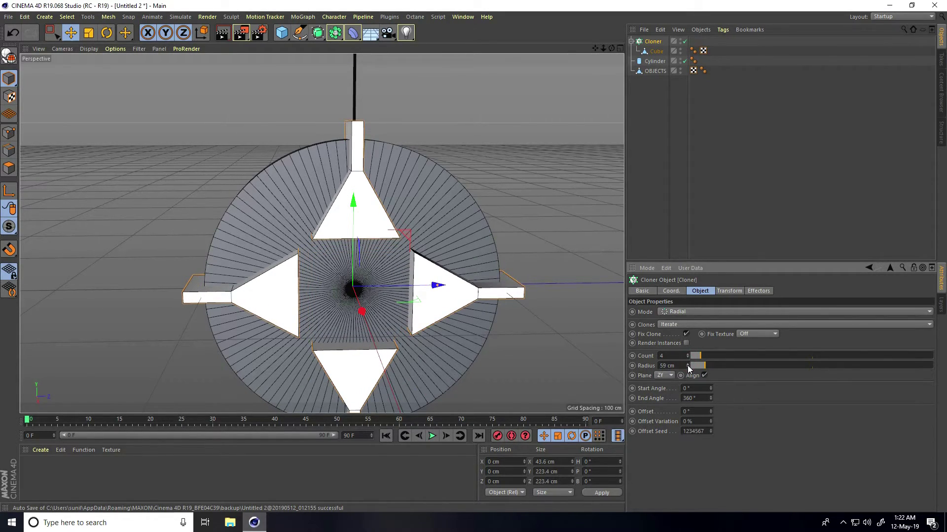
middle_click(444, 276)
middle_click(211, 290)
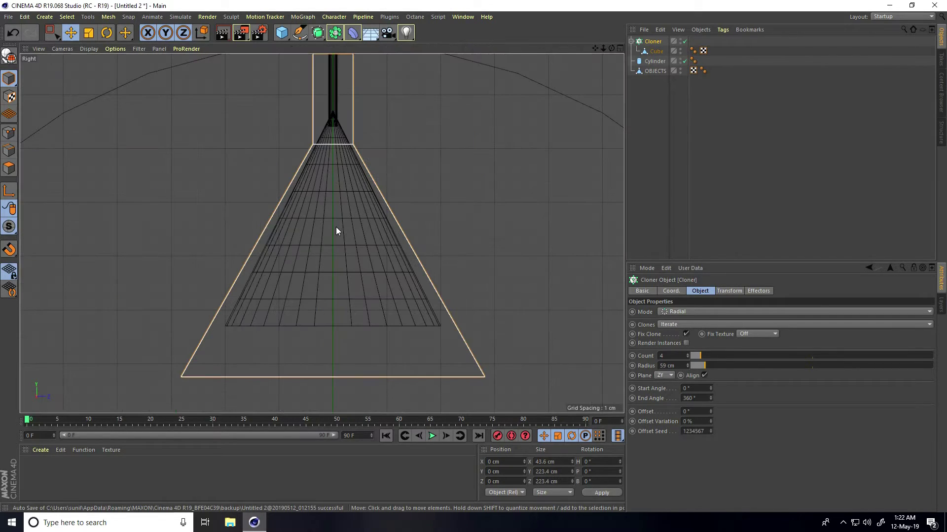
left_click_drag(687, 365, 687, 364)
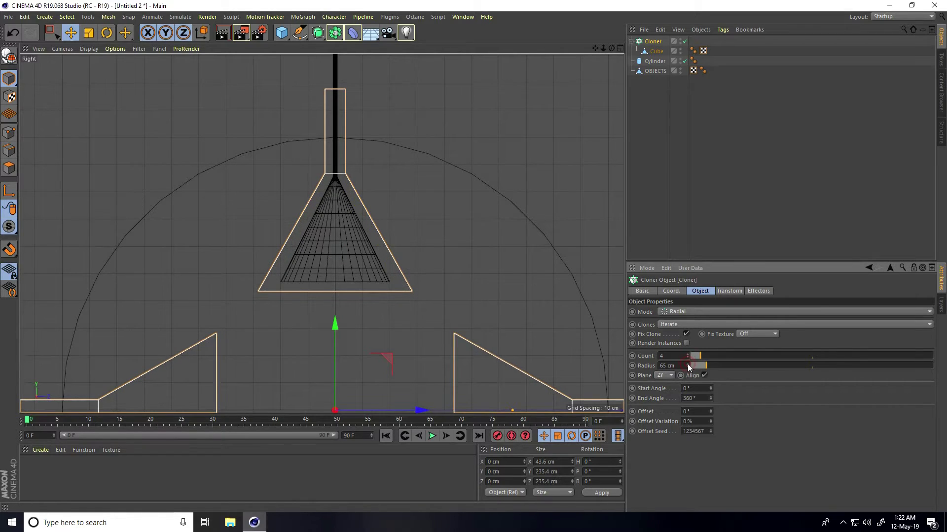
scroll(365, 207, "down", 5)
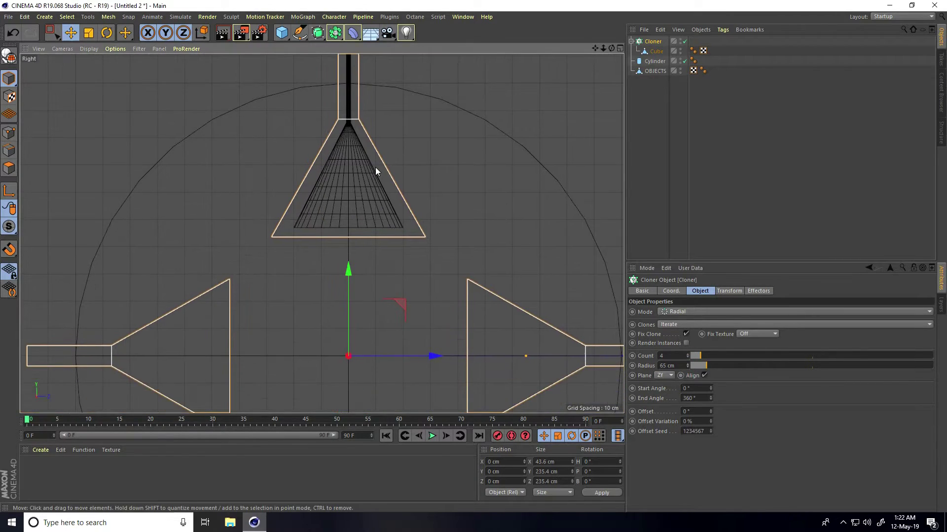
scroll(345, 202, "up", 3)
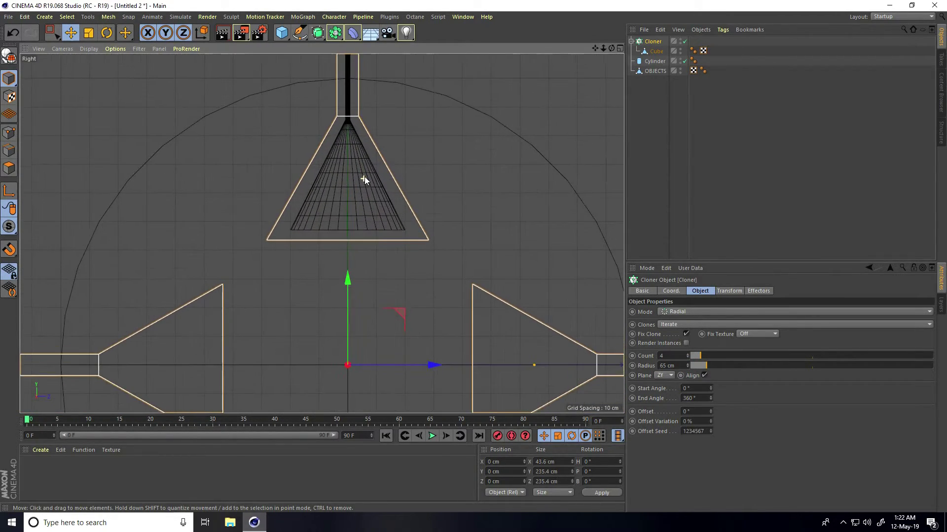
In the perspective view, disable the cloner and select the two short side edges at the tapered cube's wide base.
middle_click(364, 183)
middle_click(177, 144)
scroll(356, 176, "up", 4)
left_click_drag(356, 205, 389, 204, "alt")
scroll(280, 259, "up", 6)
left_click_drag(311, 245, 303, 212, "alt")
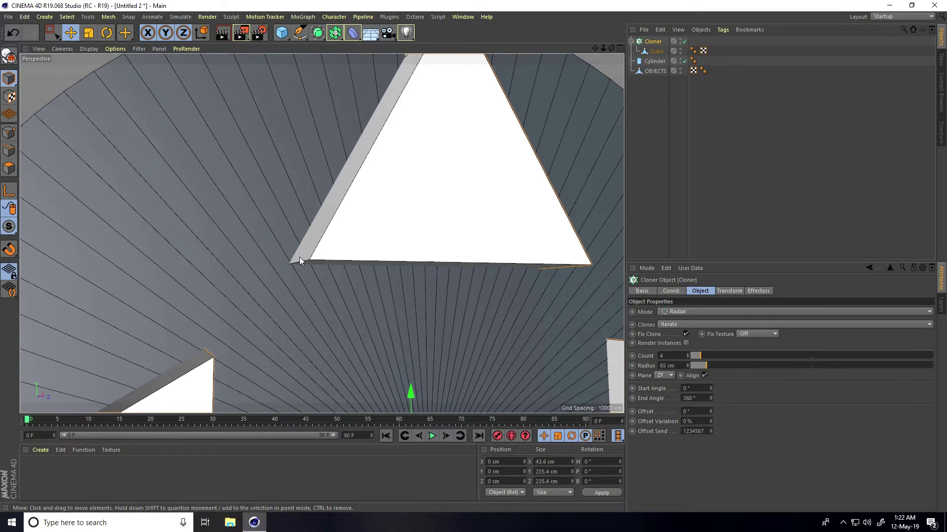
left_click(684, 41)
left_click_drag(298, 272, 327, 258, "alt")
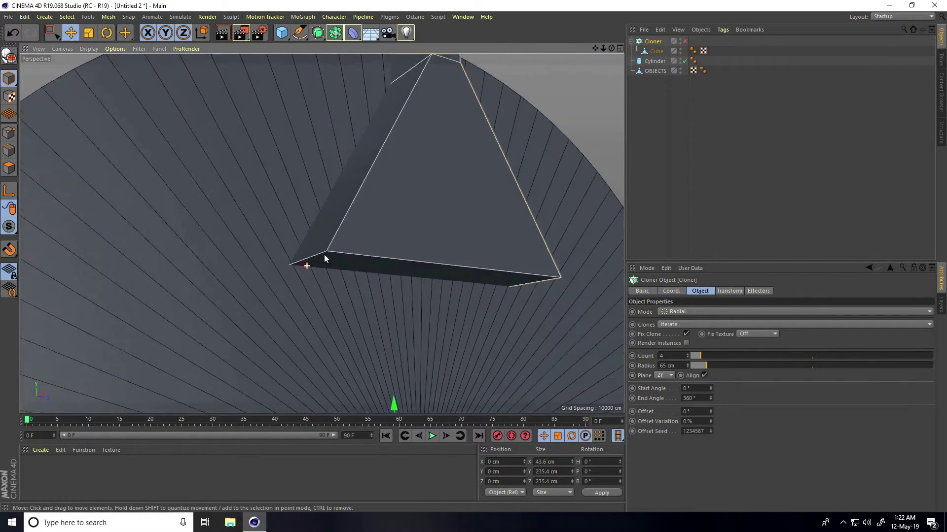
left_click(387, 219)
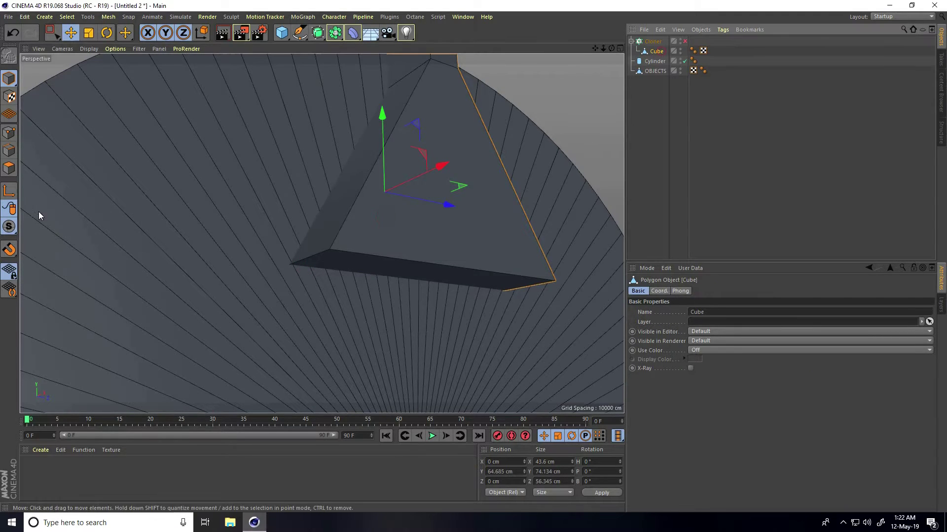
left_click(13, 152)
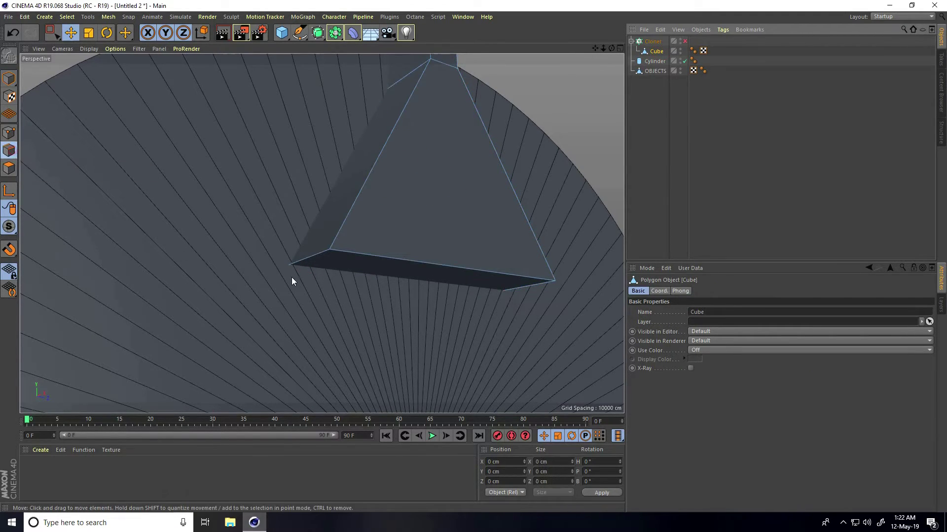
left_click(309, 259)
left_click(533, 285, "shift")
left_click_drag(507, 311, 453, 287, "alt")
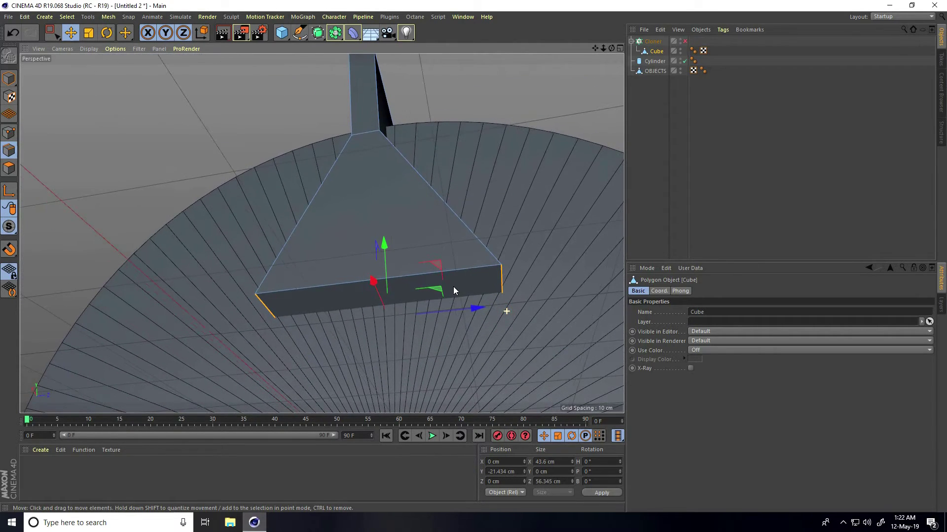
Bevel the two selected base edges with an offset of 4 cm and 10 subdivisions.
right_click(489, 275)
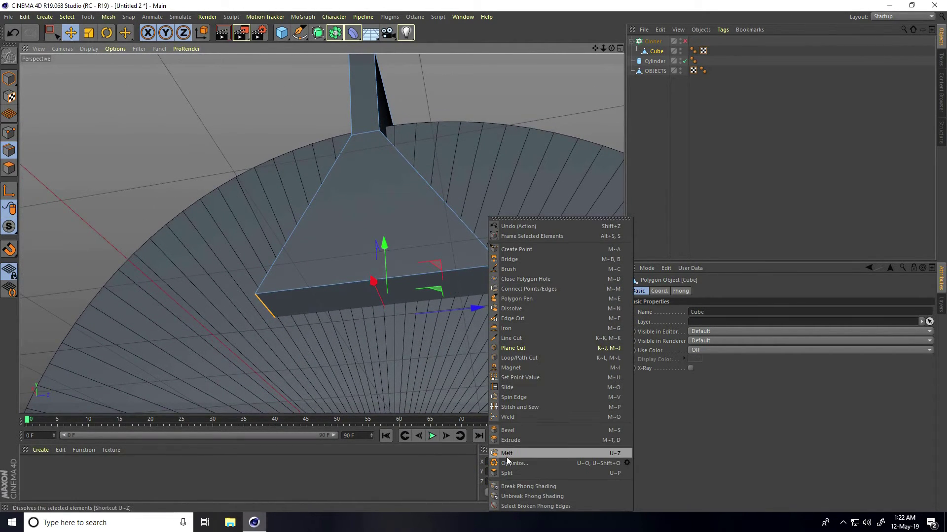
left_click(507, 431)
left_click_drag(714, 342, 718, 341)
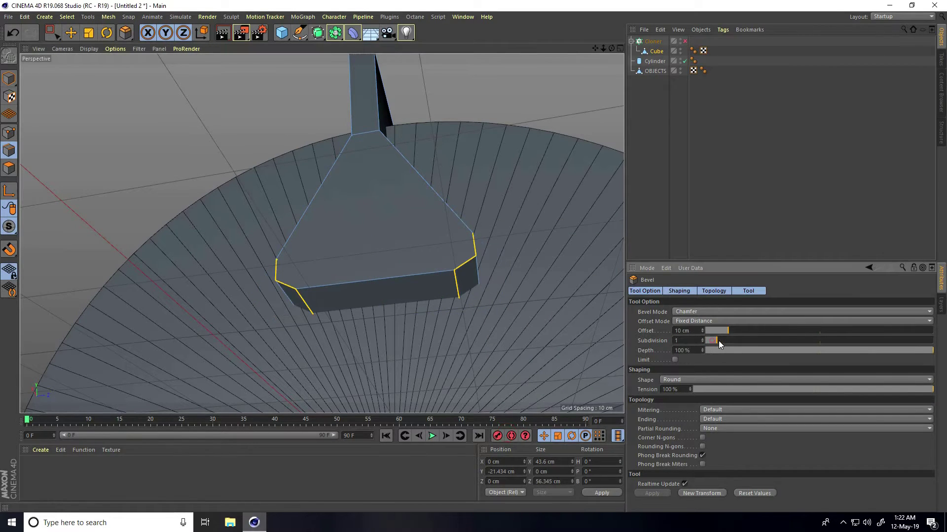
left_click_drag(418, 333, 345, 330, "alt")
left_click_drag(727, 329, 818, 341)
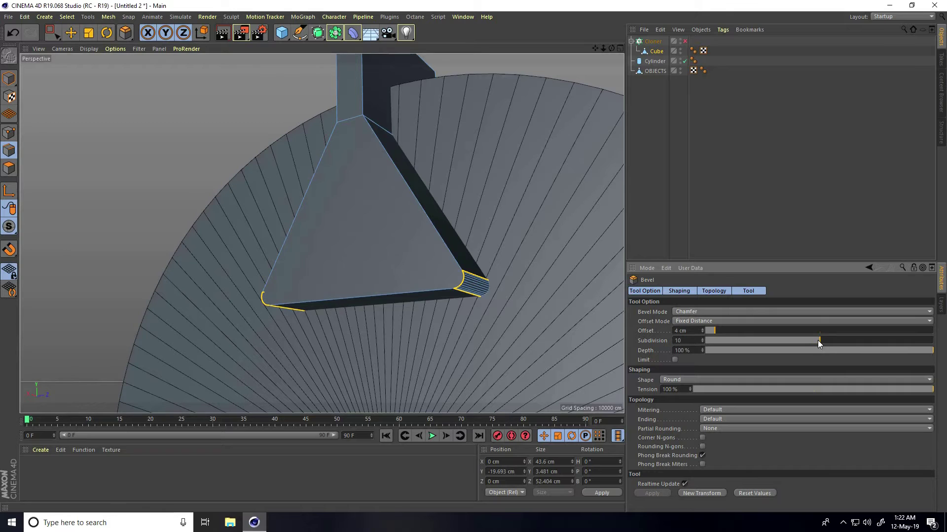
Return to model mode with the cutter deselected and re-enable the cloner.
left_click(9, 80)
left_click(71, 34)
left_click(89, 163)
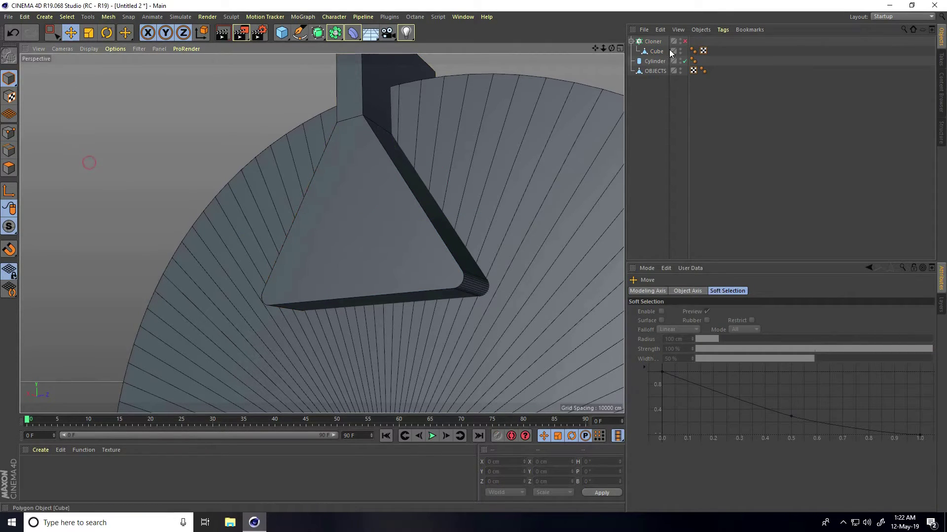
scroll(347, 178, "down", 5)
left_click_drag(381, 246, 381, 286, "alt")
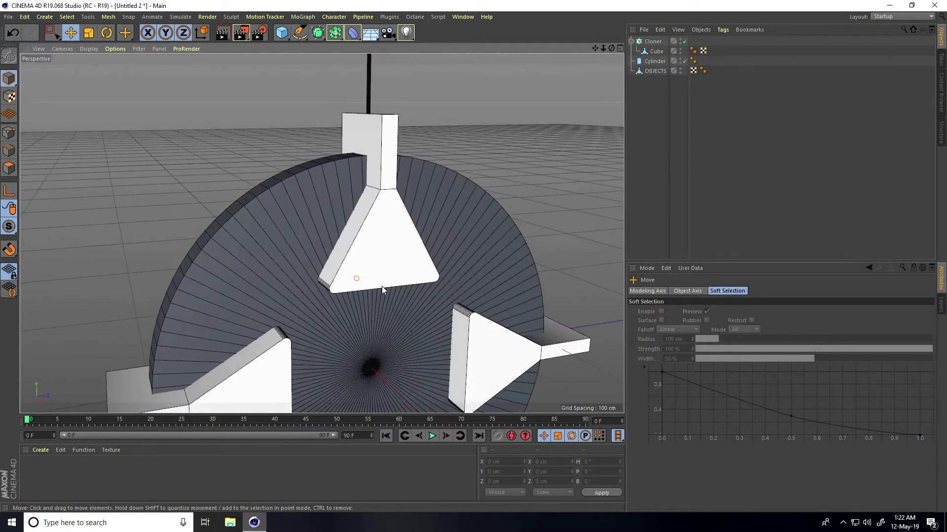
Add a Boole object and nest the cylinder and the cloner inside it, with the cylinder first, to cut the slots.
left_click_drag(335, 33, 513, 48)
left_click(632, 51)
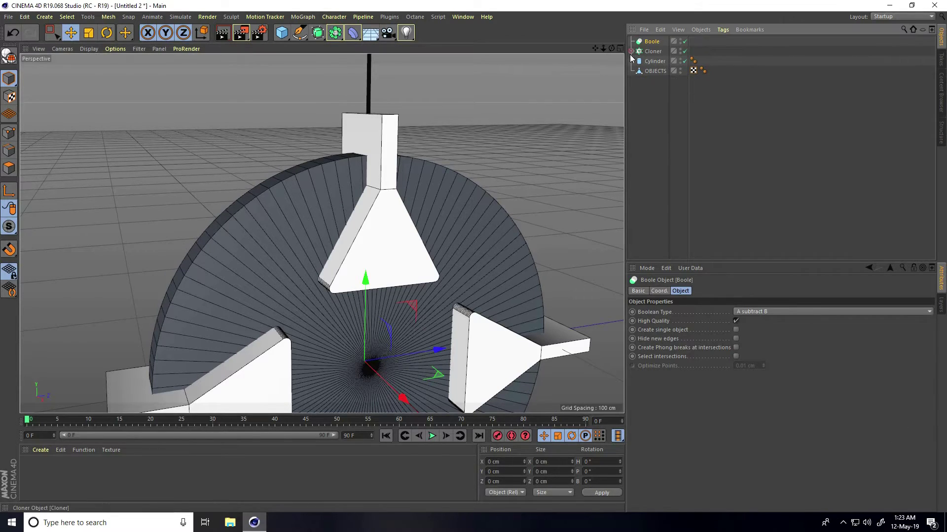
left_click(650, 62)
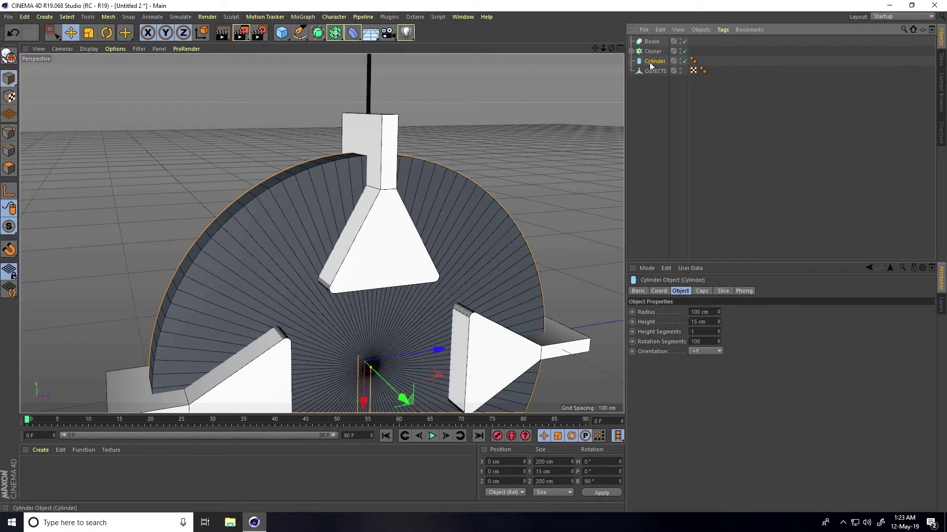
left_click_drag(652, 51, 652, 52)
left_click(651, 63)
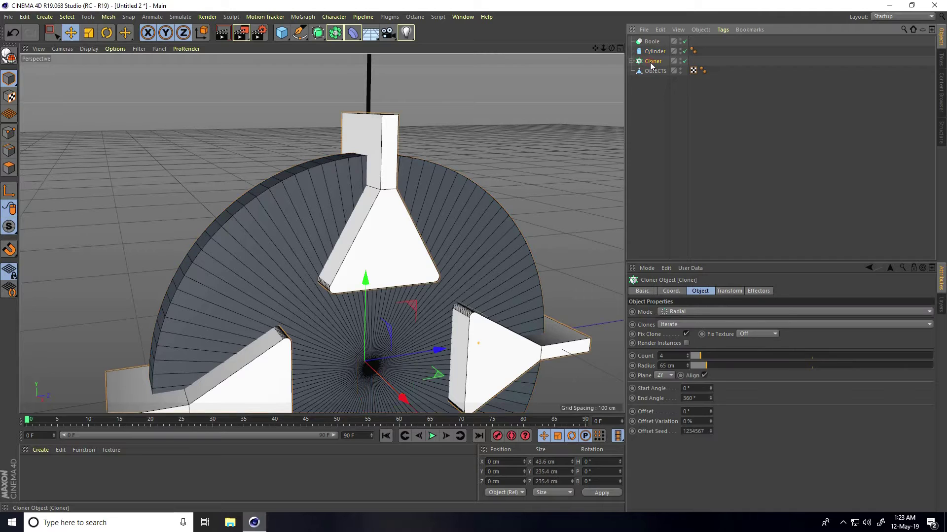
left_click(651, 52, "ctrl")
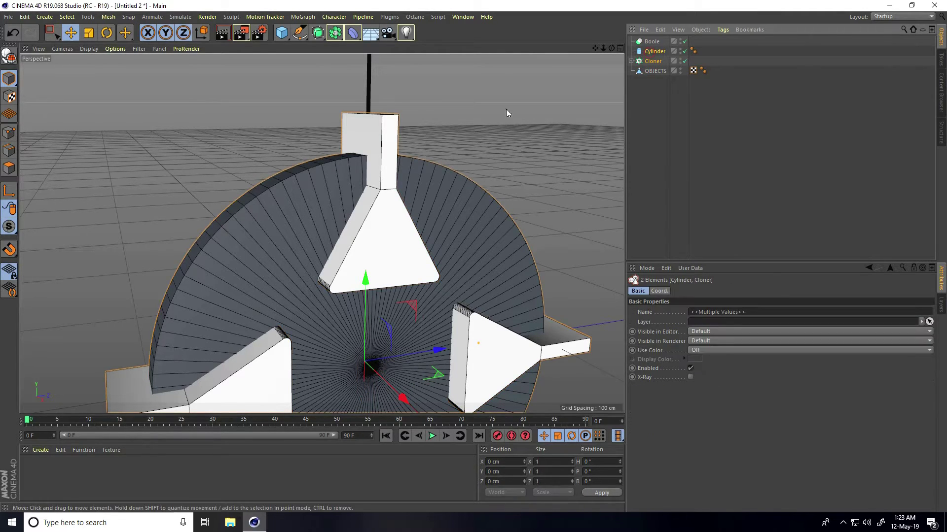
left_click_drag(651, 43, 652, 42)
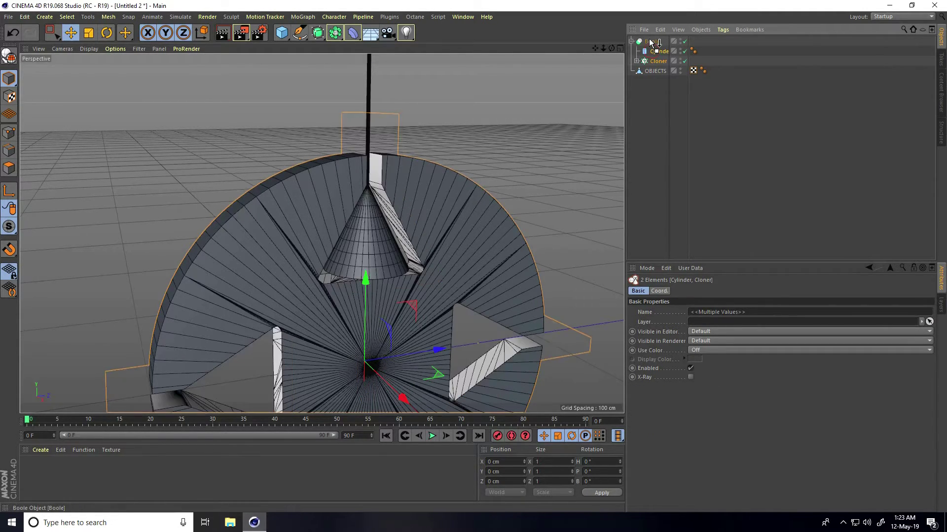
Turn on Hide new edges for the Boole object.
left_click_drag(499, 152, 392, 232, "alt")
right_click_drag(389, 235, 436, 251, "alt")
left_click_drag(436, 255, 353, 255, "alt")
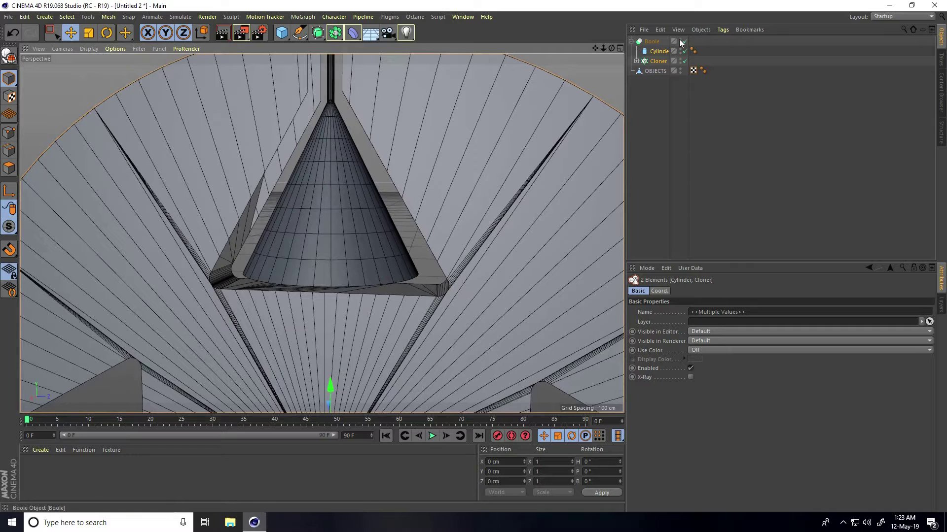
left_click(652, 42)
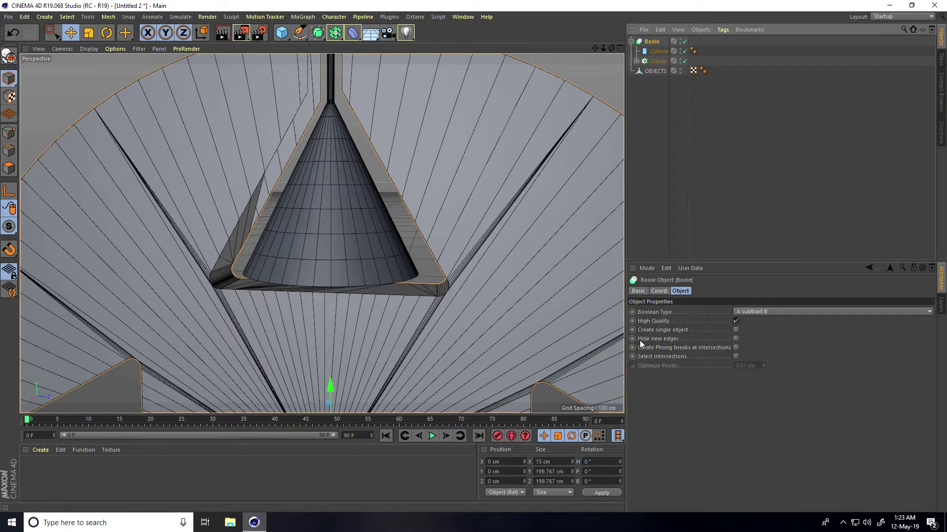
left_click(735, 339)
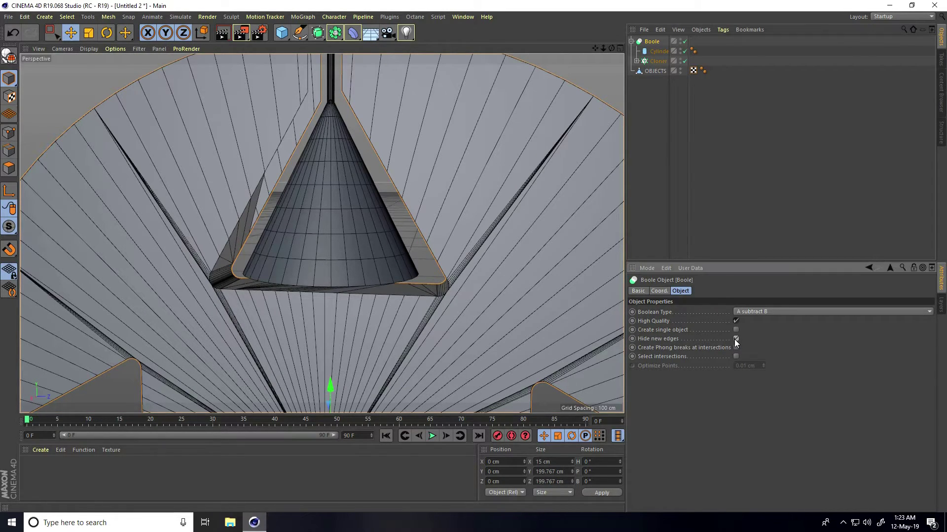
Enable the fillet on the disc cylinder's caps and set its radius to 2 cm.
scroll(409, 212, "down", 5)
left_click_drag(375, 228, 220, 178, "alt")
right_click_drag(260, 125, 303, 112, "alt")
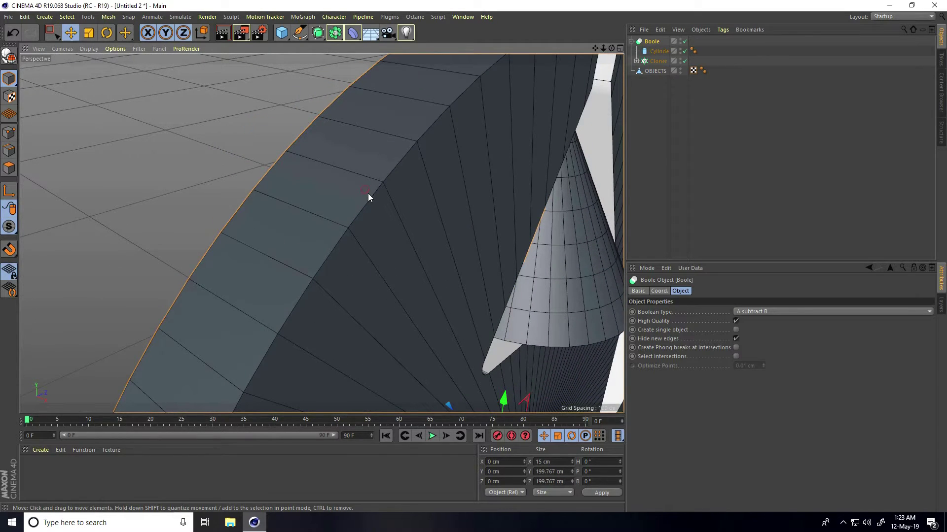
left_click(657, 52)
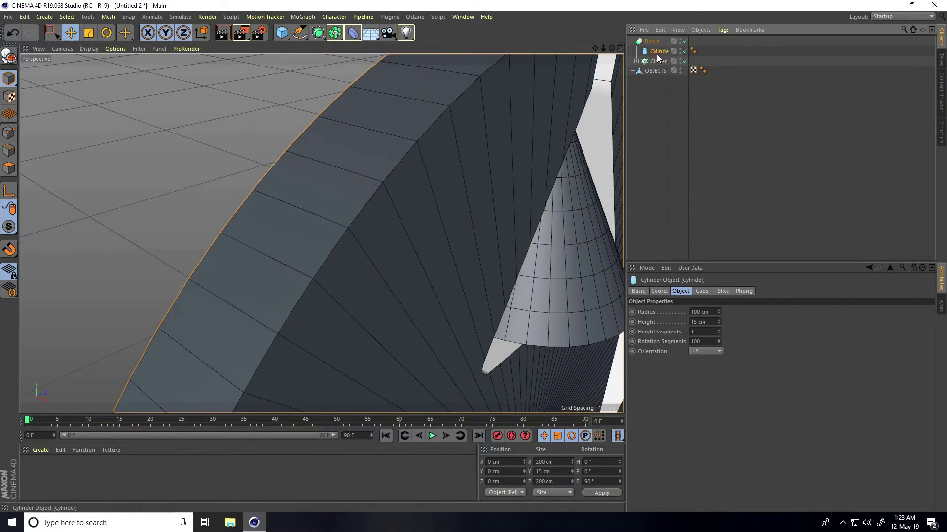
left_click(699, 291)
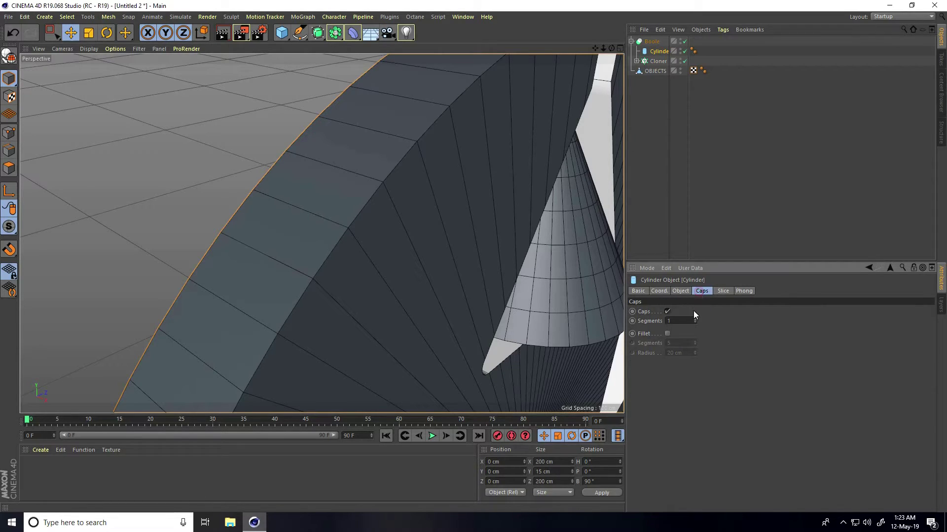
left_click(668, 334)
left_click_drag(697, 359, 661, 355)
left_click(694, 354)
left_click(694, 354)
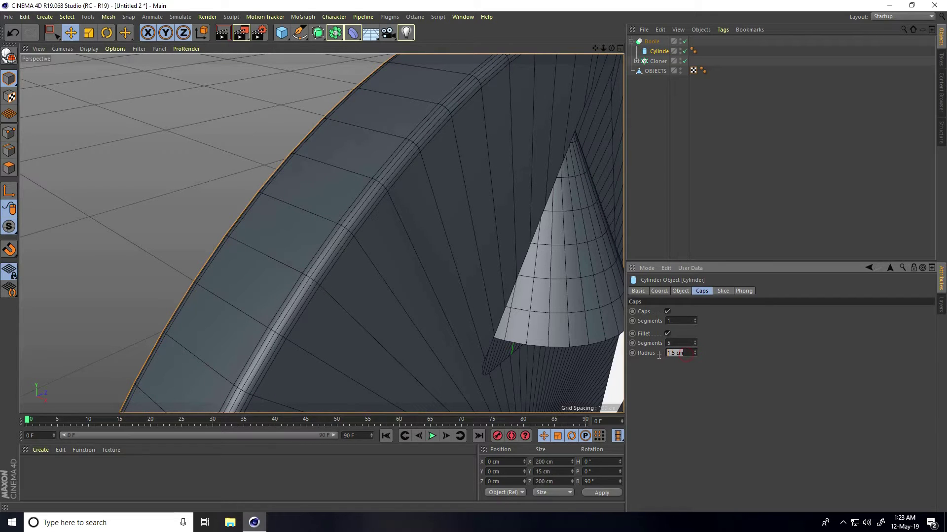
type("2")
key("Return")
Raise the disc cylinder's fillet segments to 10.
right_click_drag(310, 237, 275, 257, "alt")
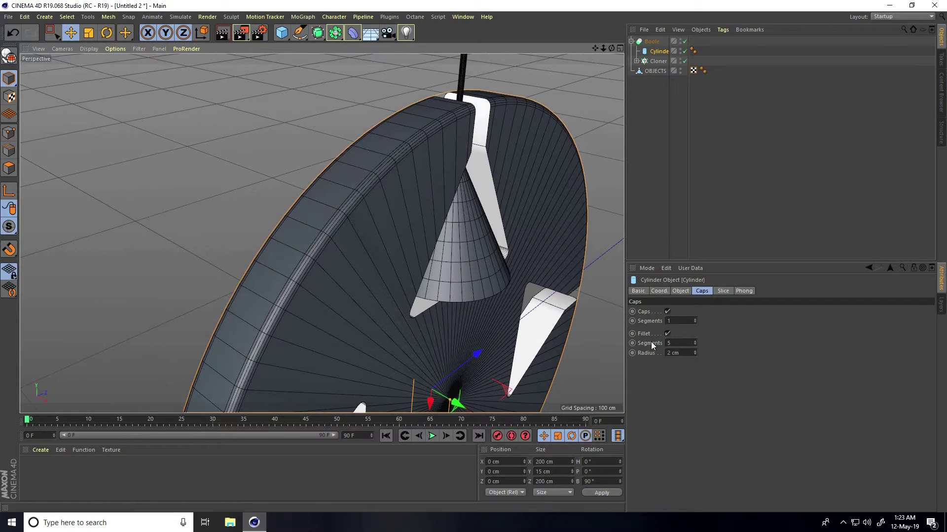
left_click(695, 342)
left_click(696, 342)
left_click(696, 342)
left_click(695, 341)
left_click(695, 342)
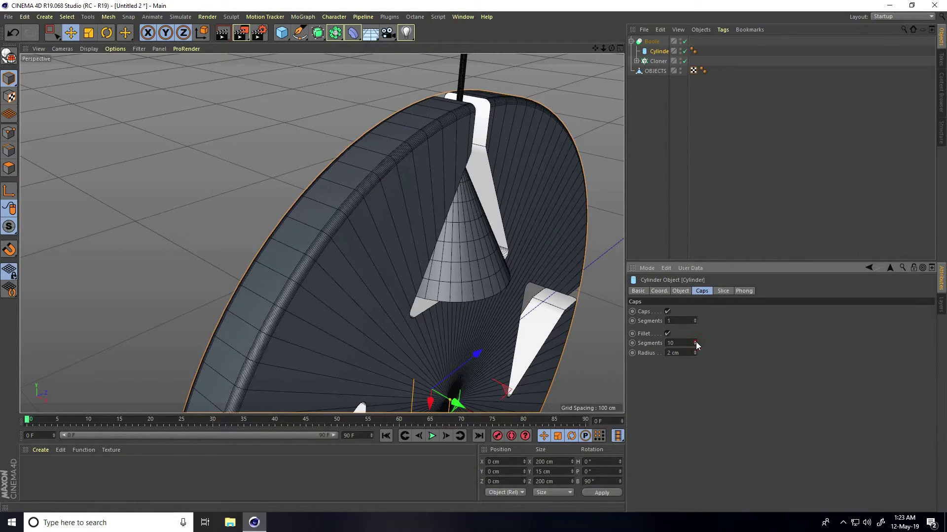
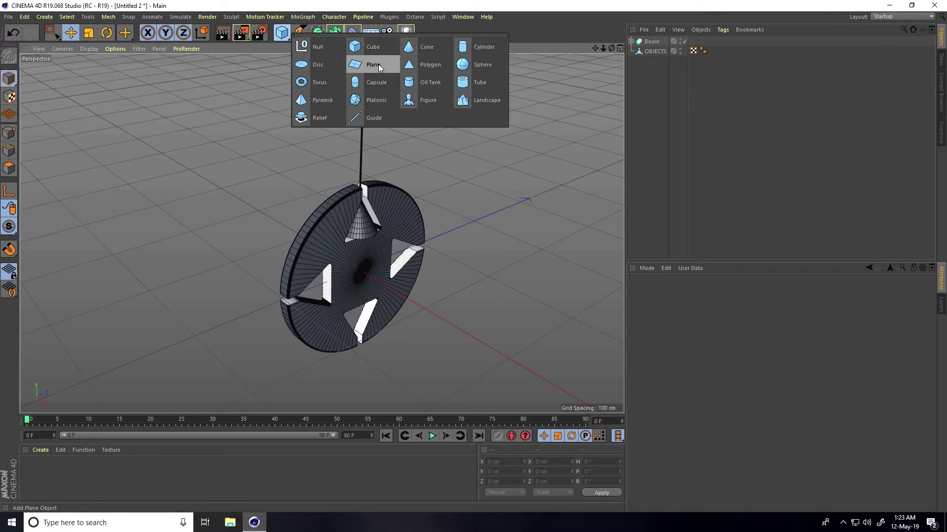
Add a plane through the disc and set its height to 1050 cm.
left_click(377, 66)
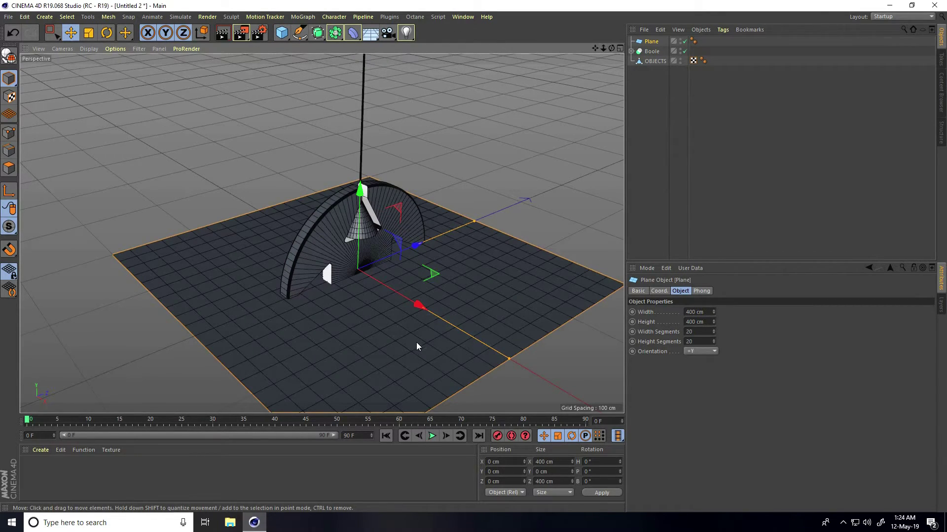
left_click_drag(416, 346, 444, 321, "alt")
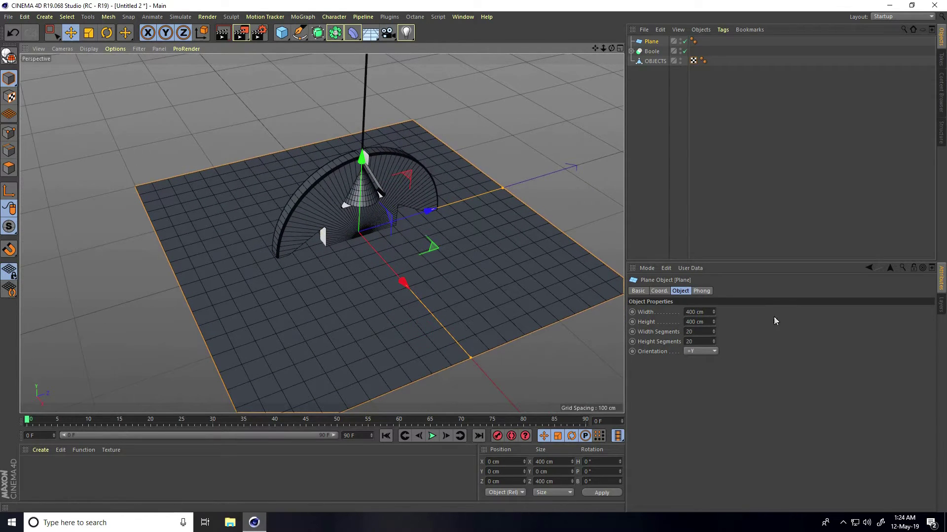
left_click_drag(714, 321, 715, 323)
left_click(707, 322)
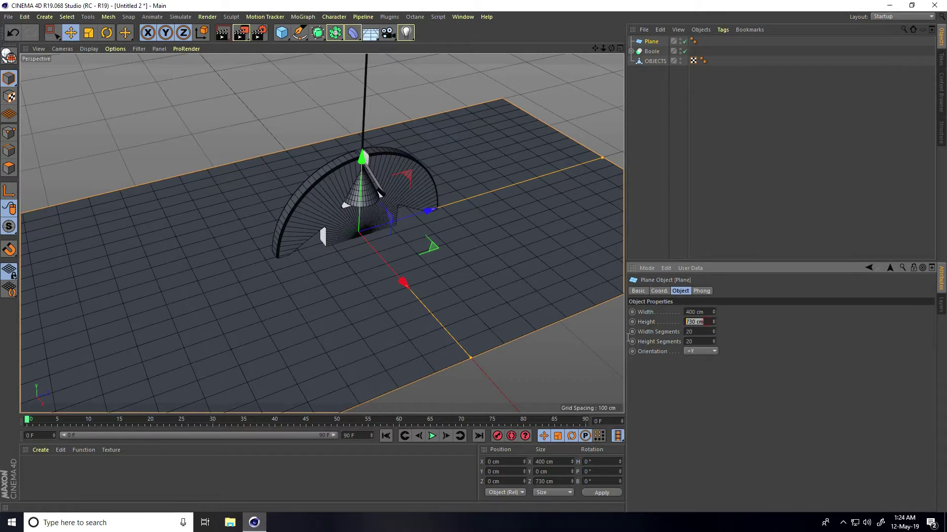
type("1050")
key("Return")
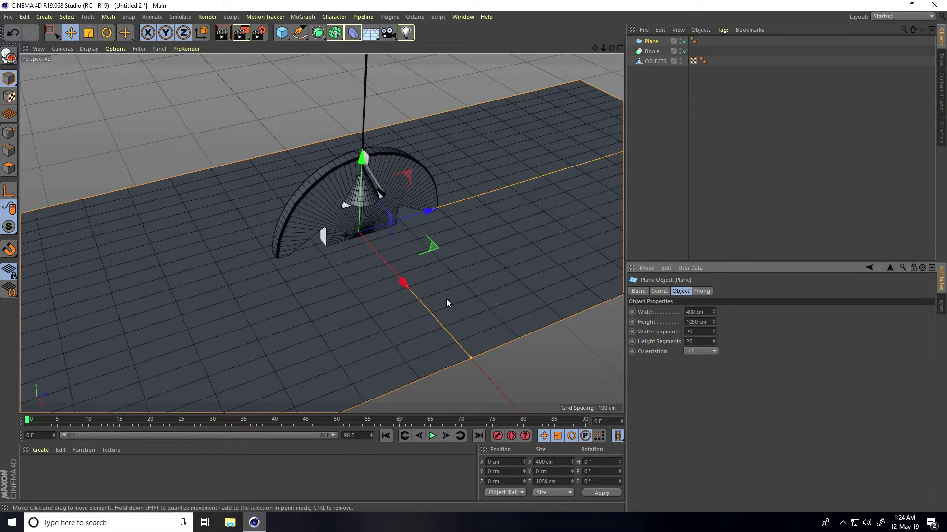
Set the plane's width segments to 19.
left_click_drag(405, 286, 284, 303, "alt")
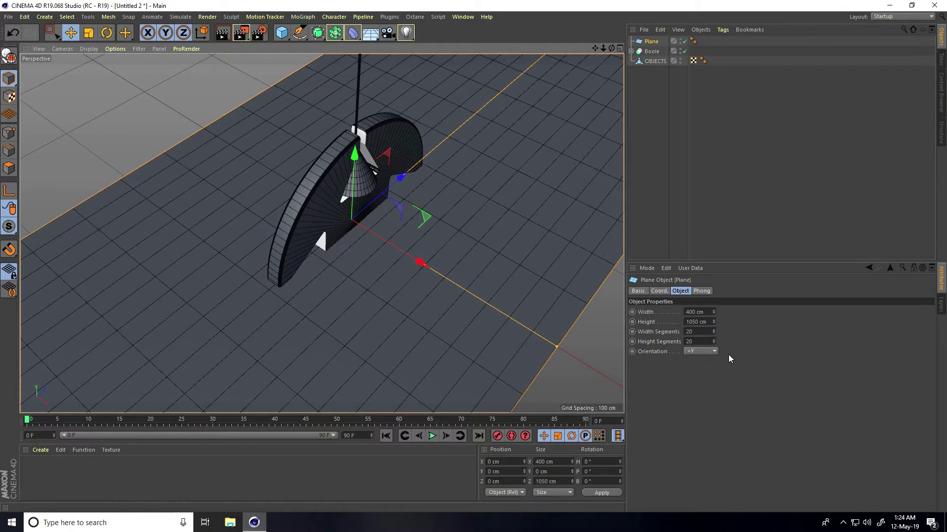
left_click(713, 333)
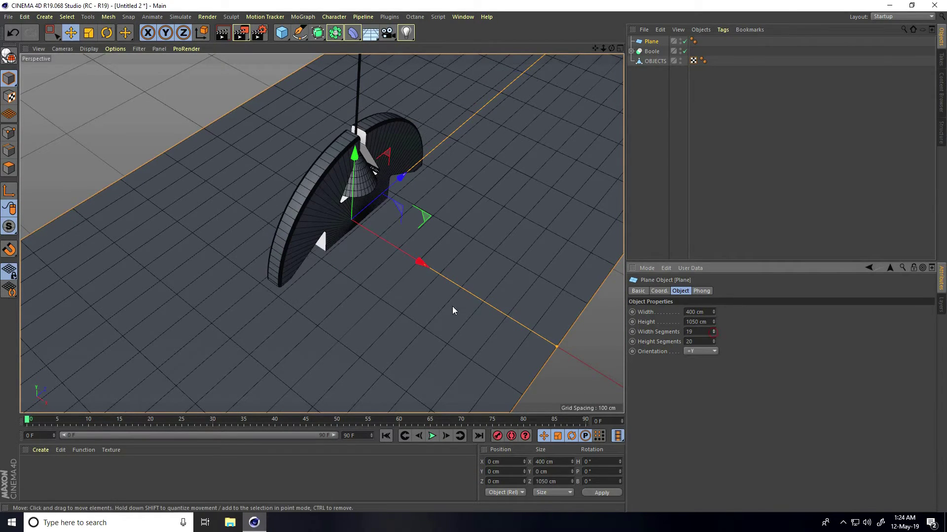
left_click_drag(451, 306, 249, 251, "alt")
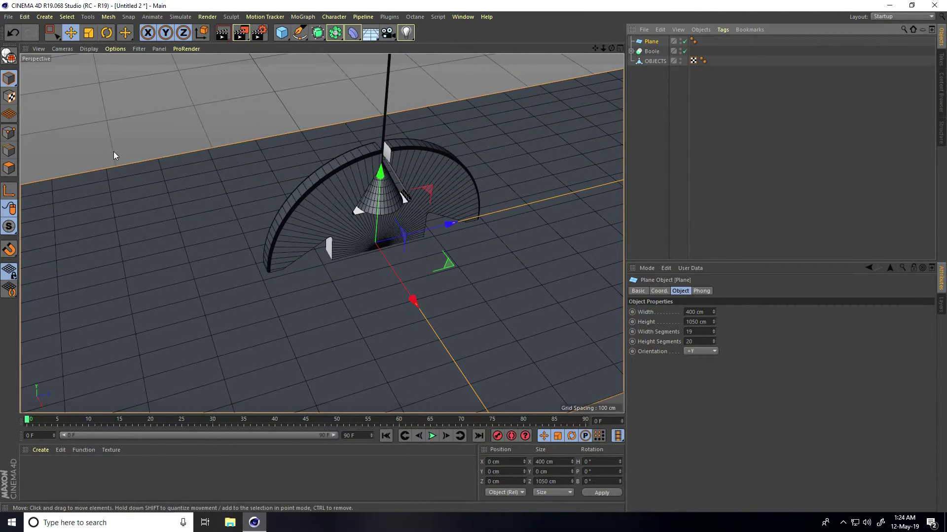
Make the plane editable and delete the four polygons in its middle row that the disc passes through, then deselect it in Model mode.
left_click(6, 58)
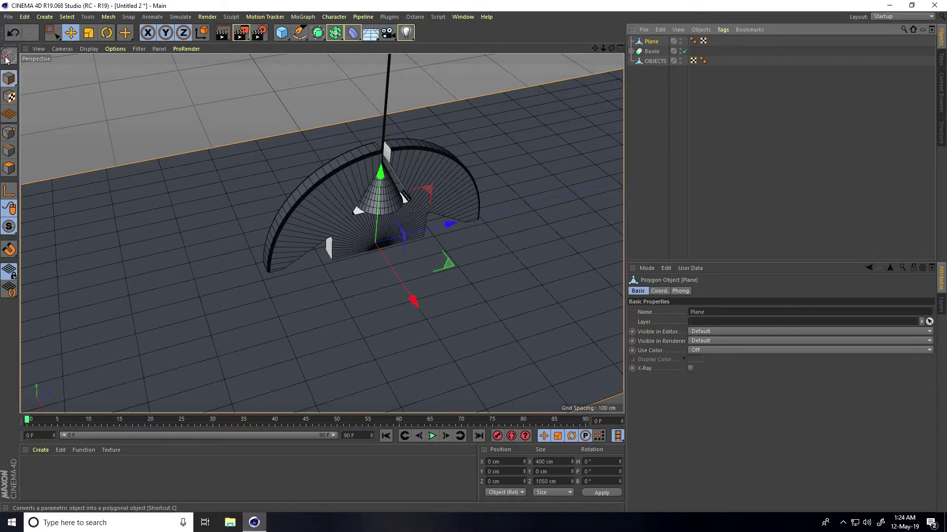
left_click(9, 168)
left_click(359, 261)
scroll(368, 256, "up", 4)
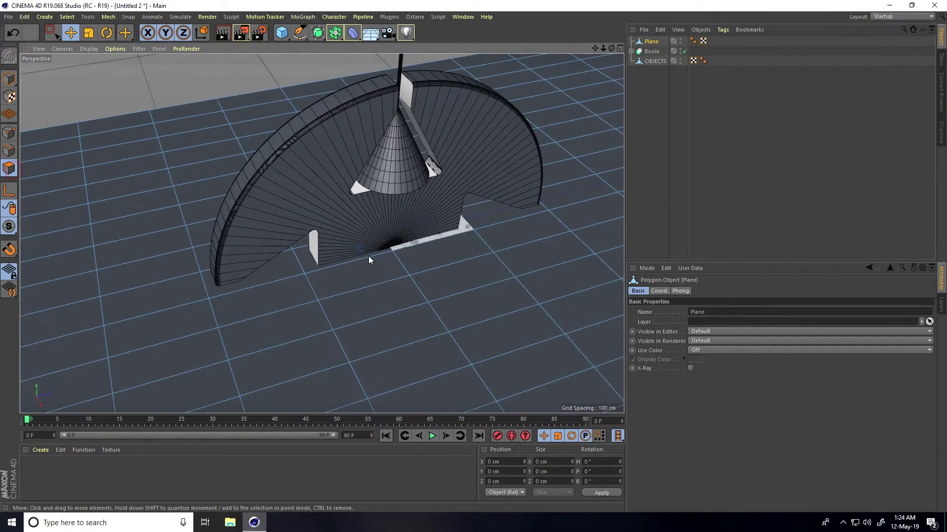
left_click(272, 276)
left_click(345, 259, "shift")
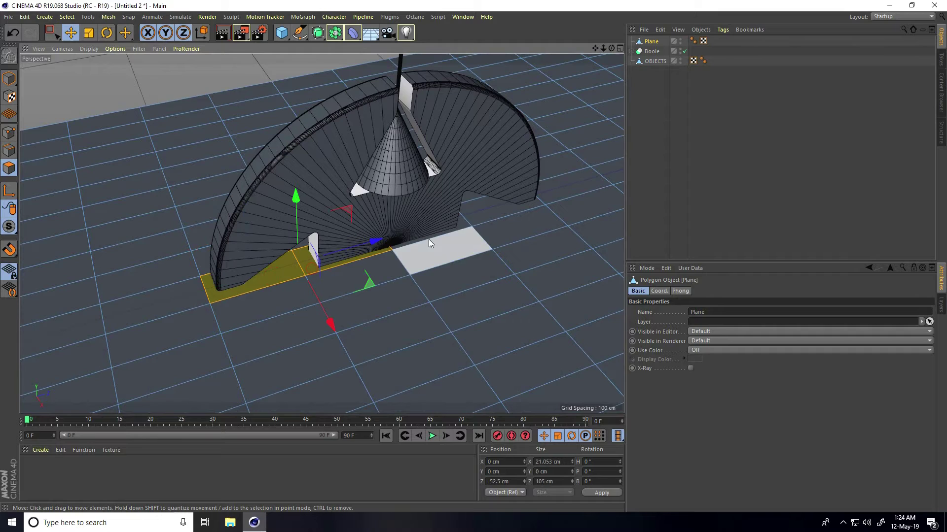
left_click(458, 229, "shift")
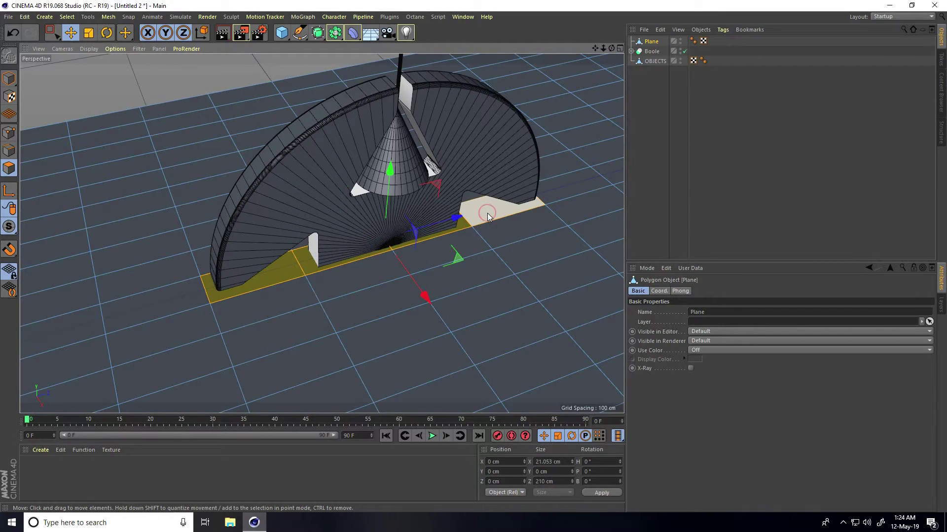
left_click(487, 213, "shift")
key("Delete")
left_click(9, 78)
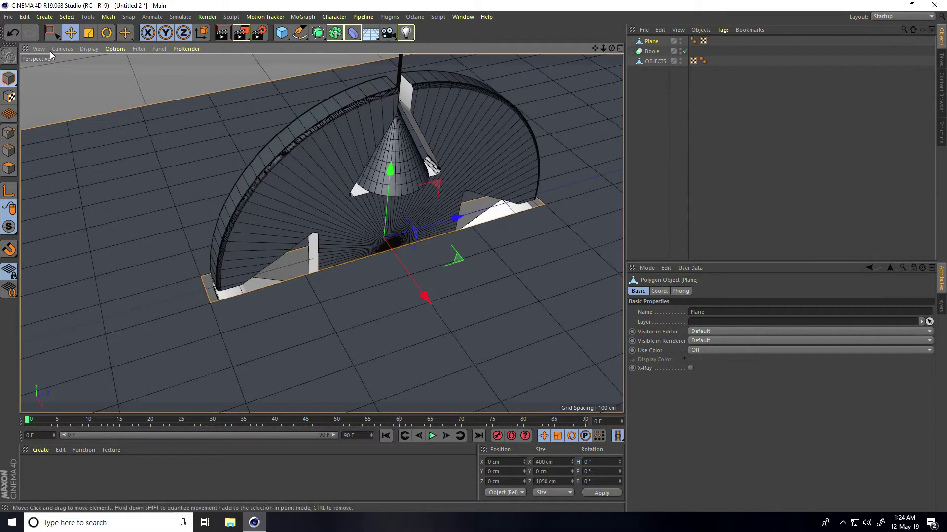
left_click(73, 33)
left_click(89, 96)
In Edges mode, loop-select the plane's outer border edges along all four sides.
left_click_drag(239, 228, 289, 233, "alt")
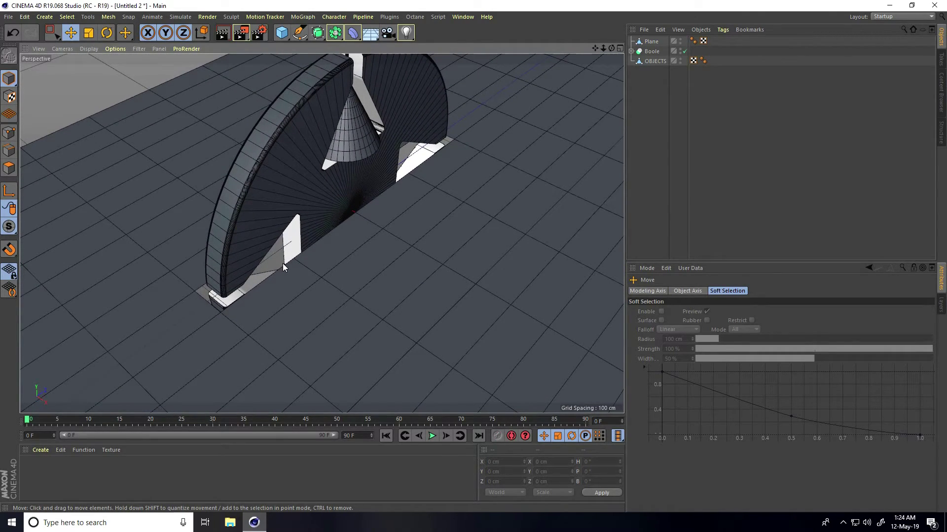
scroll(312, 193, "down", 4)
left_click_drag(290, 246, 279, 245, "alt")
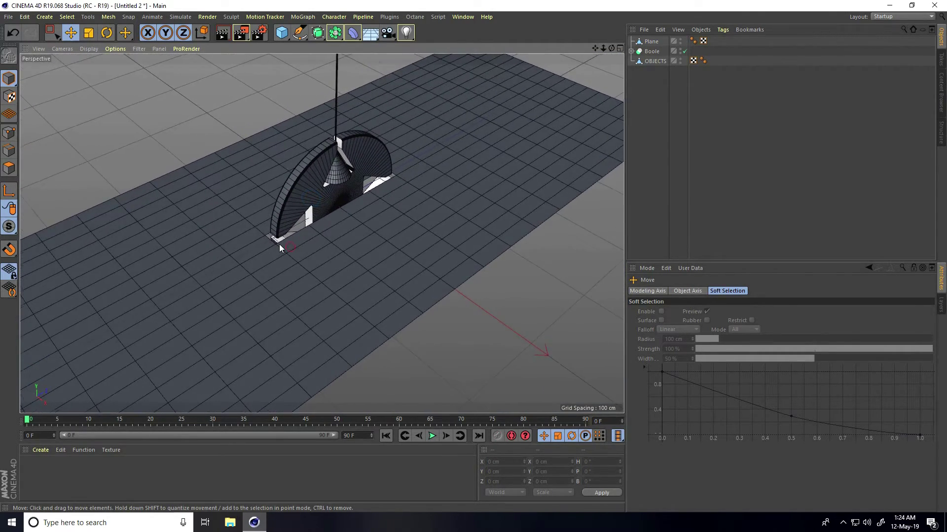
middle_click_drag(279, 245, 298, 236, "alt")
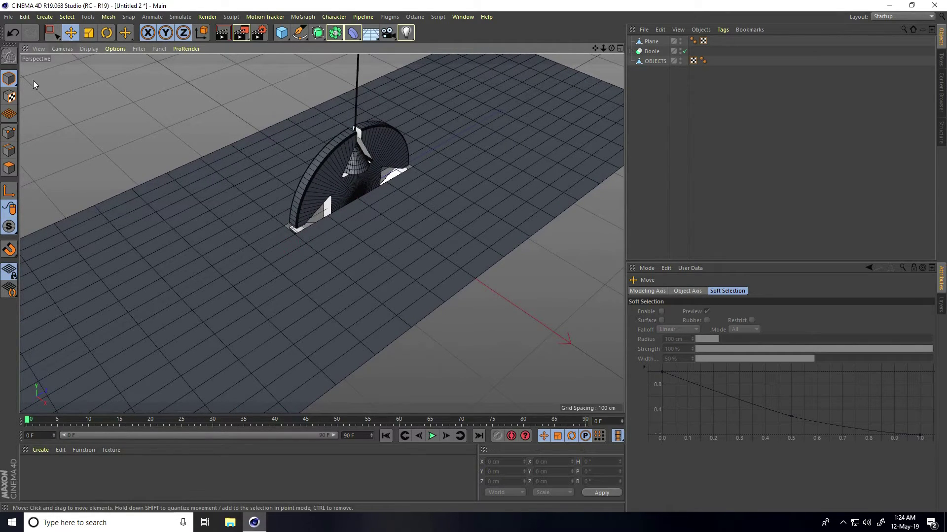
left_click(9, 151)
left_click(119, 187)
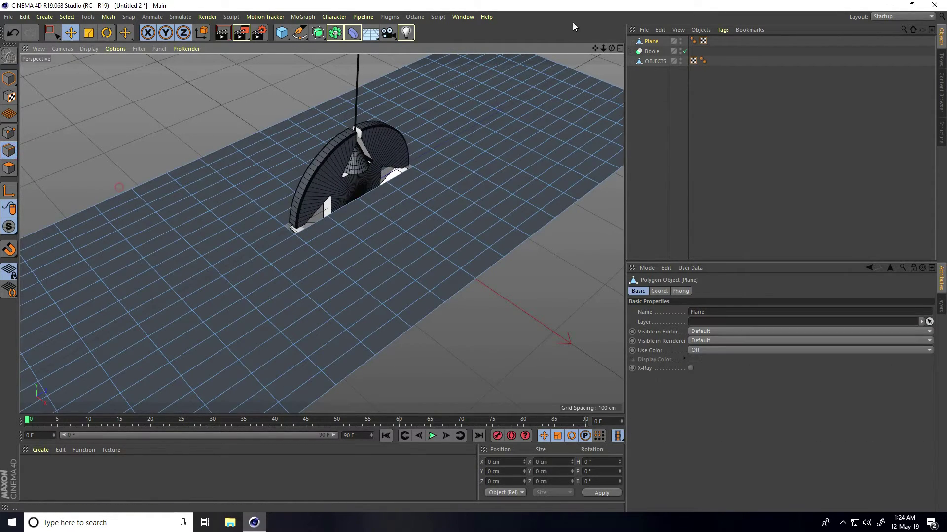
left_click(649, 42)
middle_click_drag(202, 249, 240, 128, "alt")
scroll(245, 222, "down", 4)
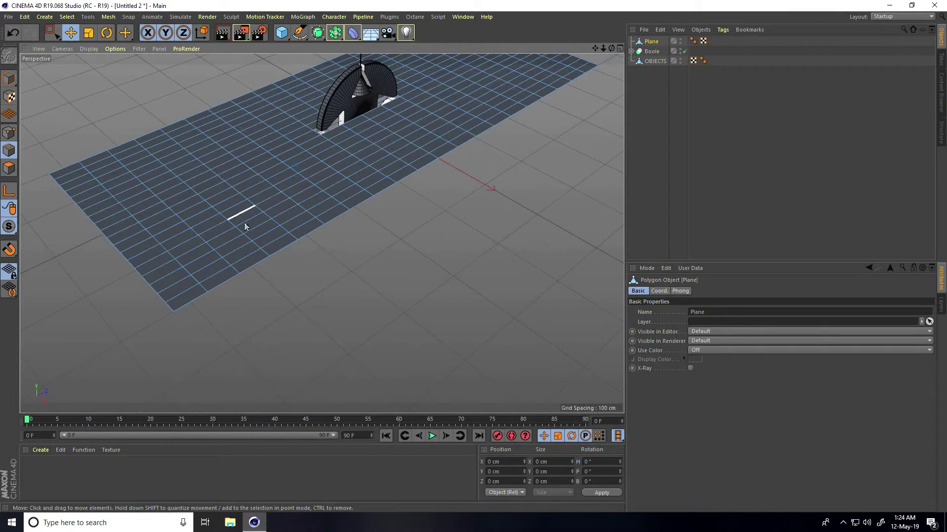
scroll(202, 231, "up", 3)
double_click(185, 324)
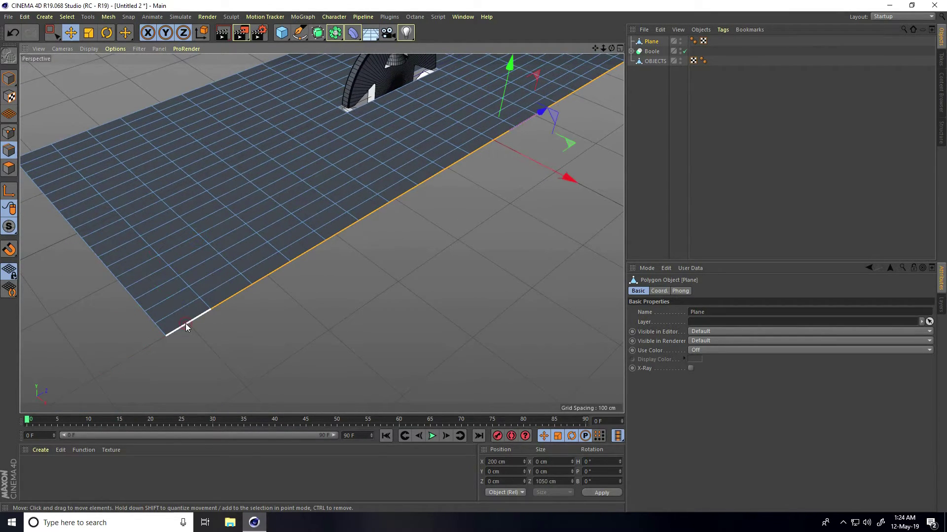
double_click(153, 326, "shift")
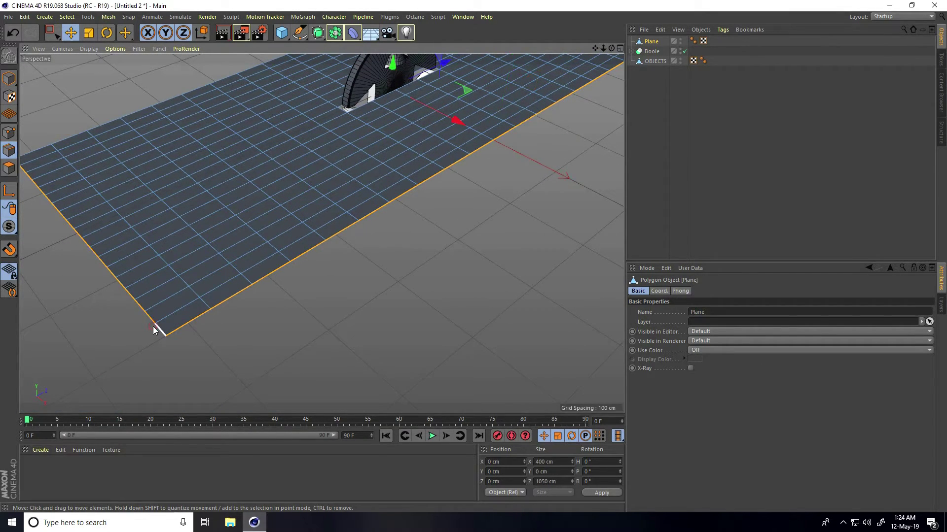
left_click_drag(150, 214, 188, 288, "alt")
double_click(108, 214, "shift")
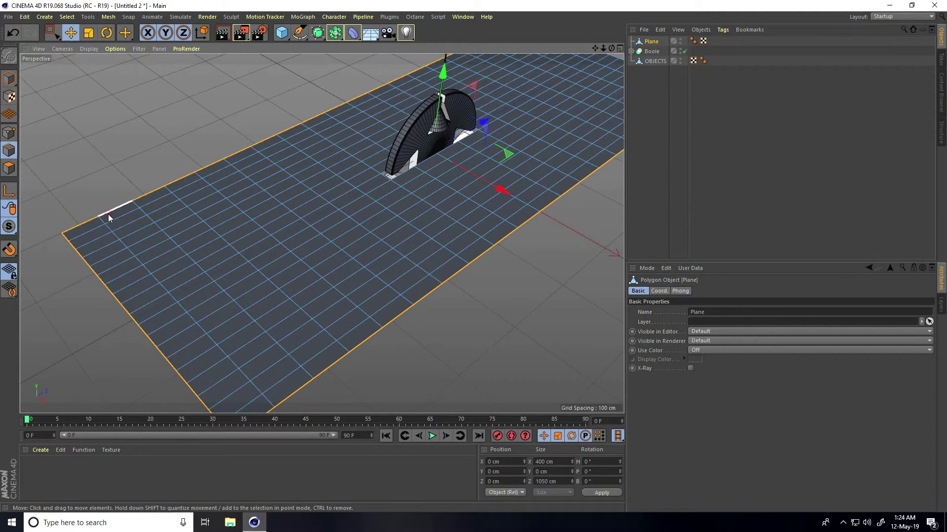
left_click_drag(108, 214, 518, 201, "alt")
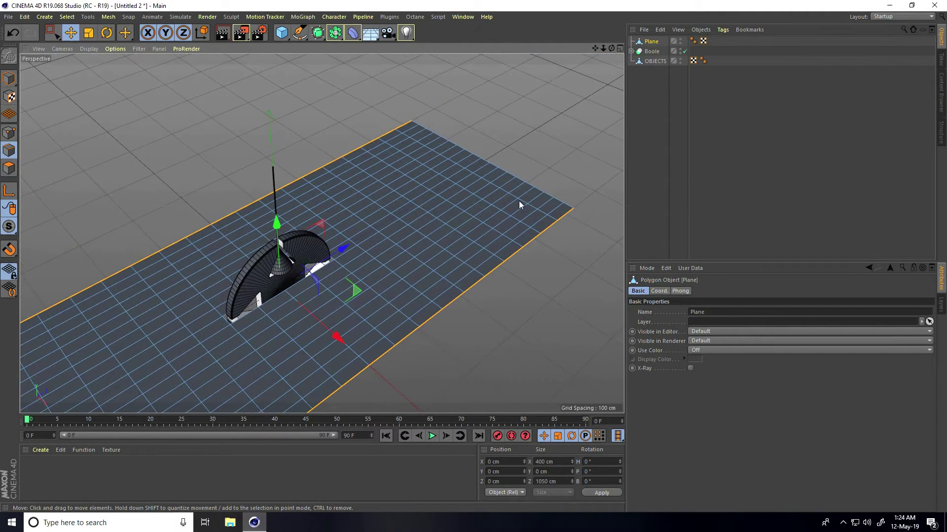
double_click(483, 161, "shift")
Add all border edges of the slot opening around the disc to the edge selection.
right_click_drag(249, 320, 360, 270, "alt")
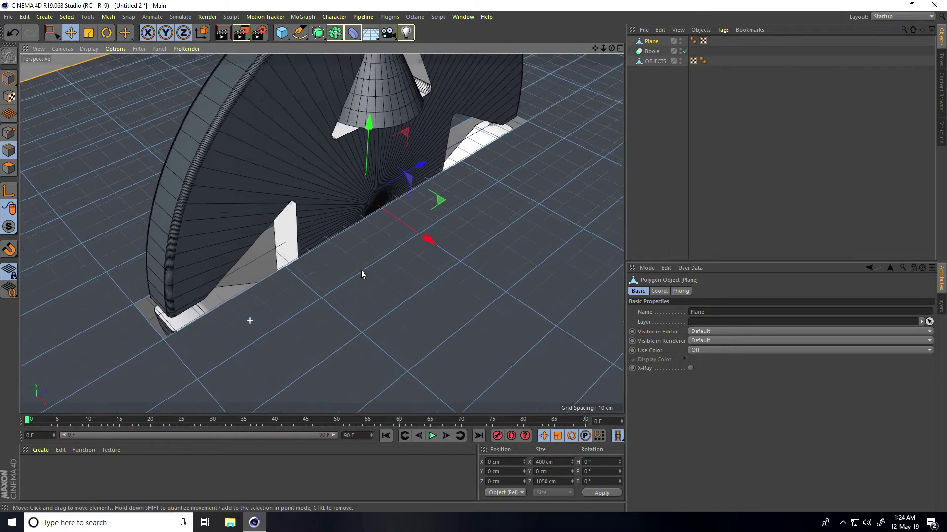
double_click(246, 288, "shift")
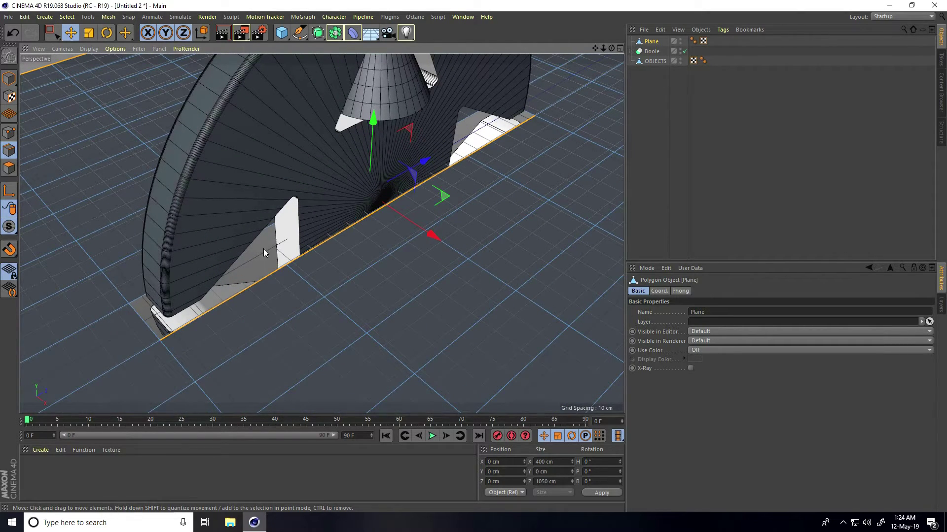
double_click(143, 309, "shift")
left_click_drag(468, 233, 344, 304, "alt")
double_click(411, 199, "shift")
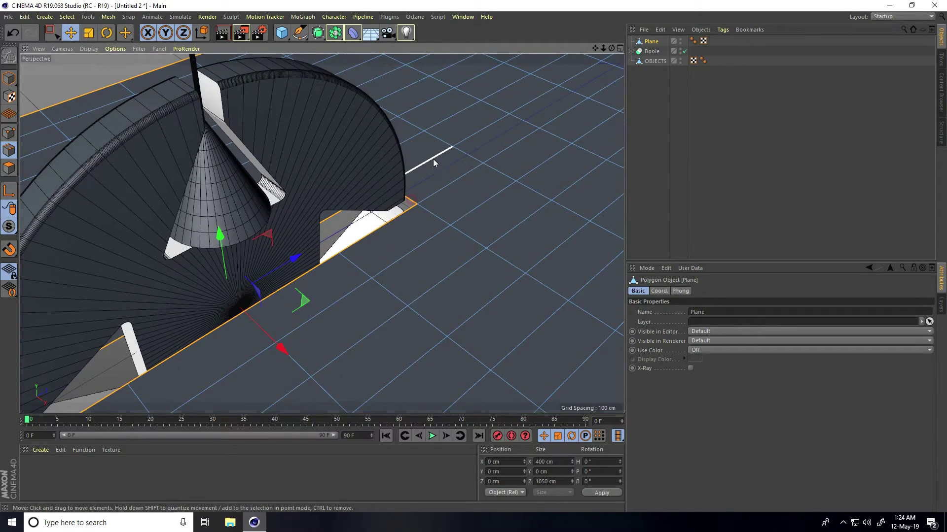
Extrude the selected outer and slot border edges with a 30.9 cm offset and an edge angle of -90°.
right_click_drag(432, 159, 360, 224, "alt")
middle_click_drag(313, 279, 350, 200, "alt")
right_click_drag(350, 200, 371, 206, "alt")
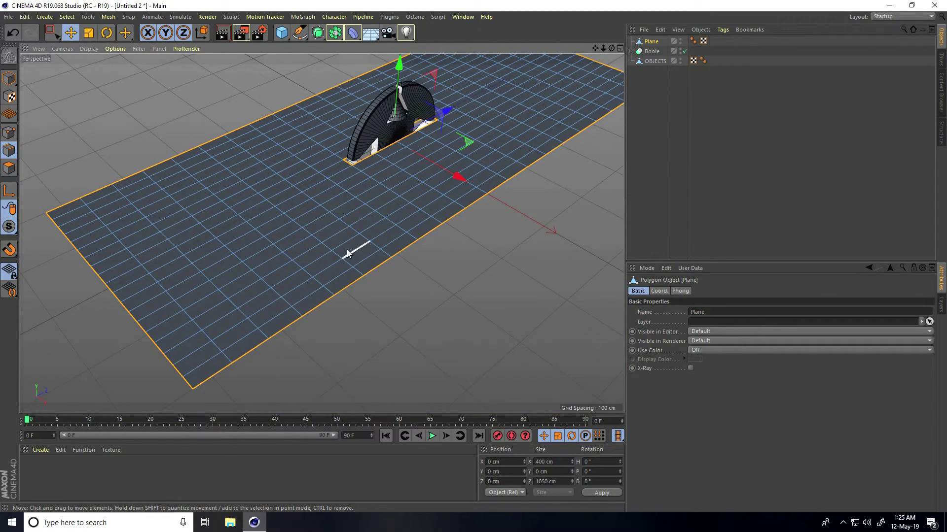
right_click(367, 291)
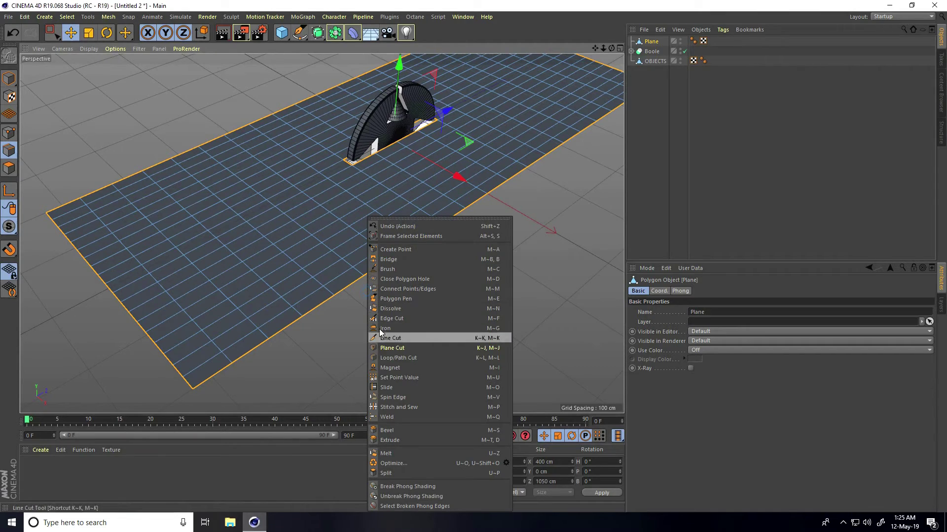
left_click(384, 444)
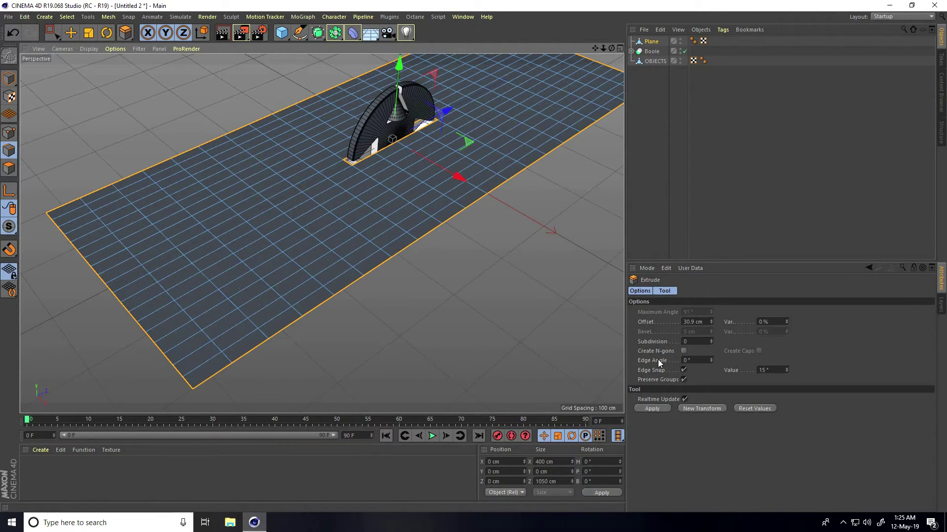
left_click_drag(712, 360, 712, 359)
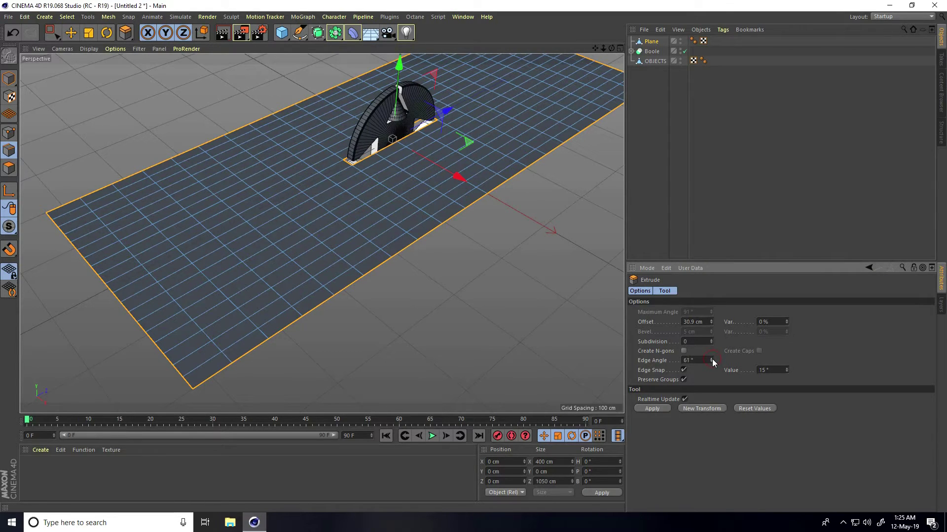
left_click(647, 409)
left_click_drag(419, 346, 356, 306, "alt")
left_click_drag(699, 360, 648, 364)
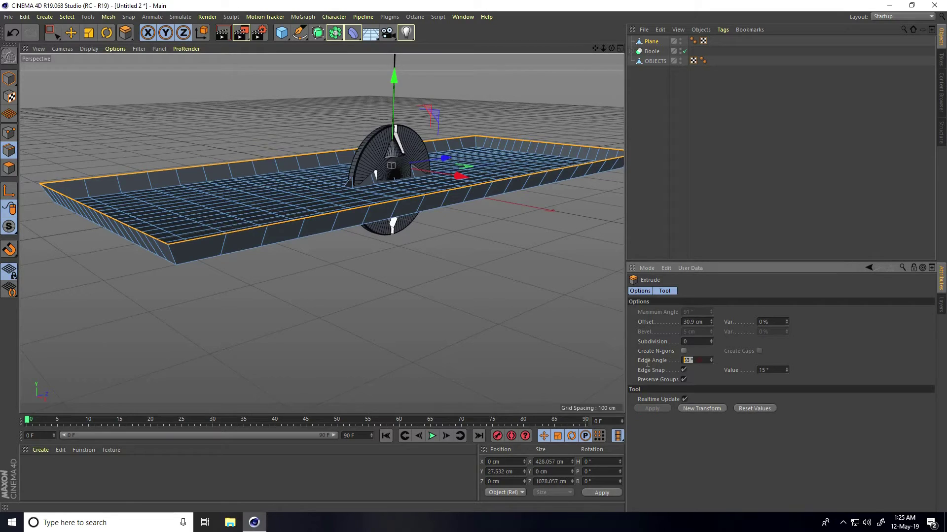
type("-90")
key("Return")
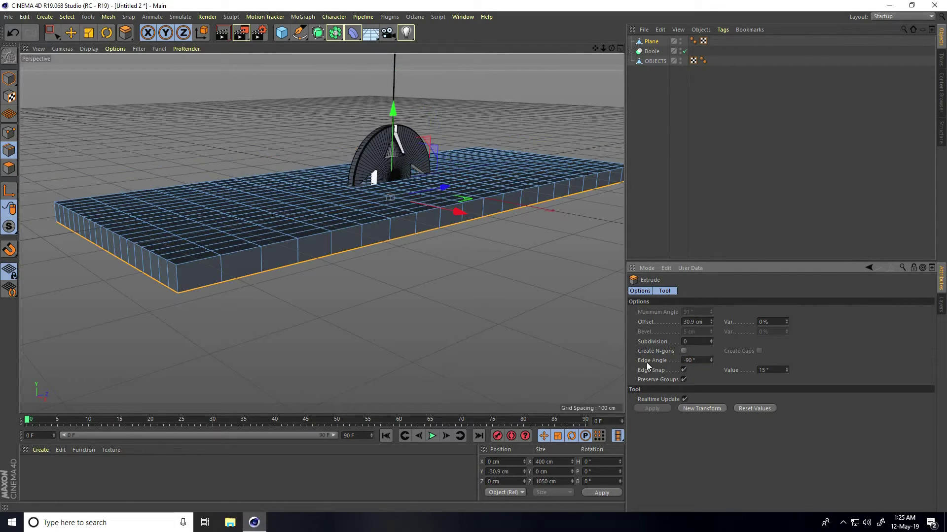
Move the extruded edges down along Y to deepen the slab, then return to Model mode and deselect it.
left_click_drag(392, 103, 423, 250)
left_click(10, 79)
left_click(71, 33)
left_click(136, 121)
Add a cube and move it beside the slab to about -285 cm in X.
left_click(281, 33)
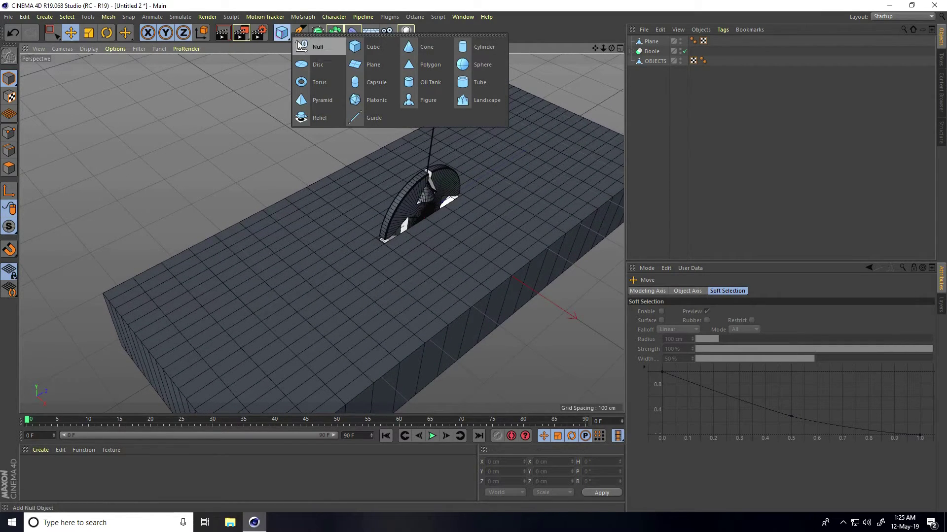
left_click(386, 52)
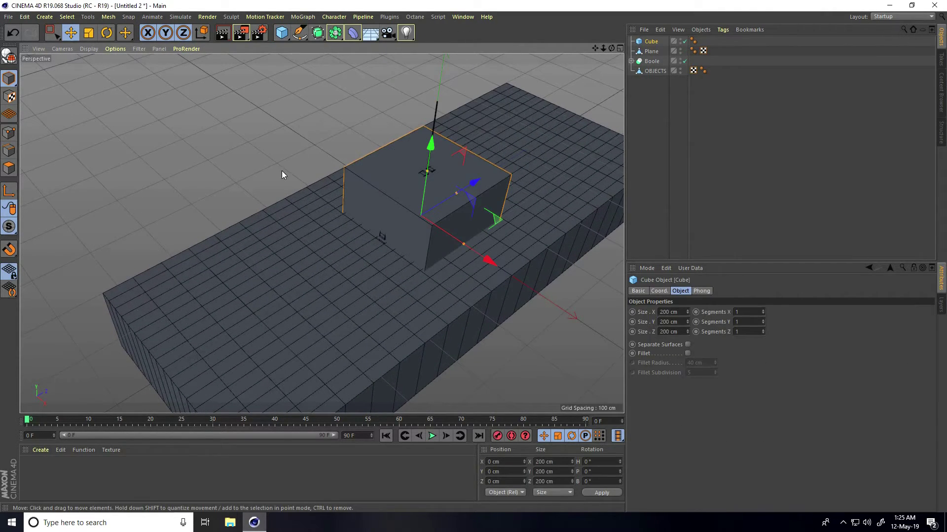
left_click_drag(496, 278, 328, 169)
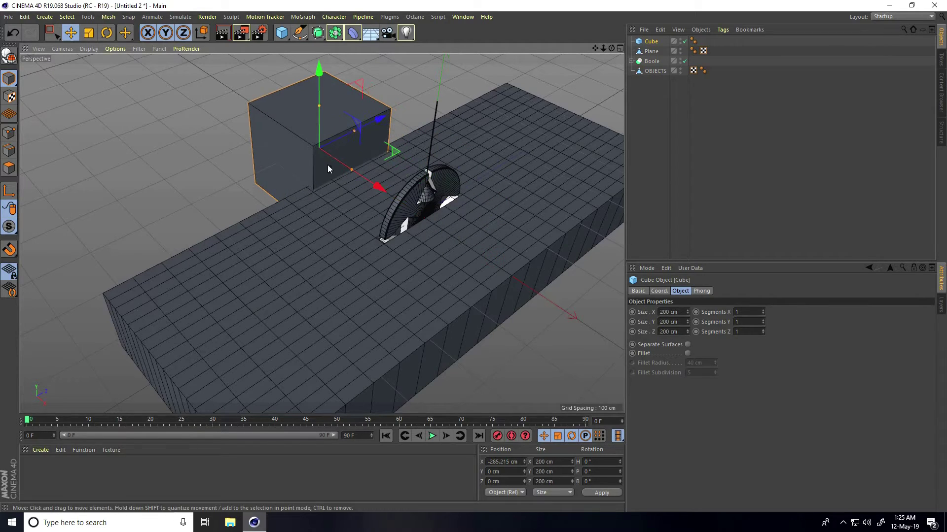
Lengthen the cube to about 1031 cm in Z, widen it to about 371 cm in X and position it at about -371 cm in X.
left_click_drag(353, 131, 477, 75)
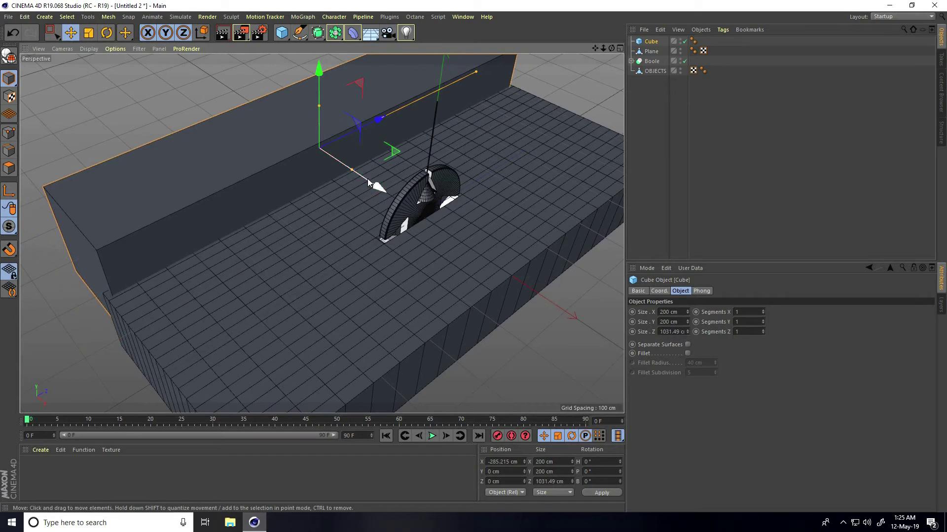
left_click_drag(351, 169, 330, 173)
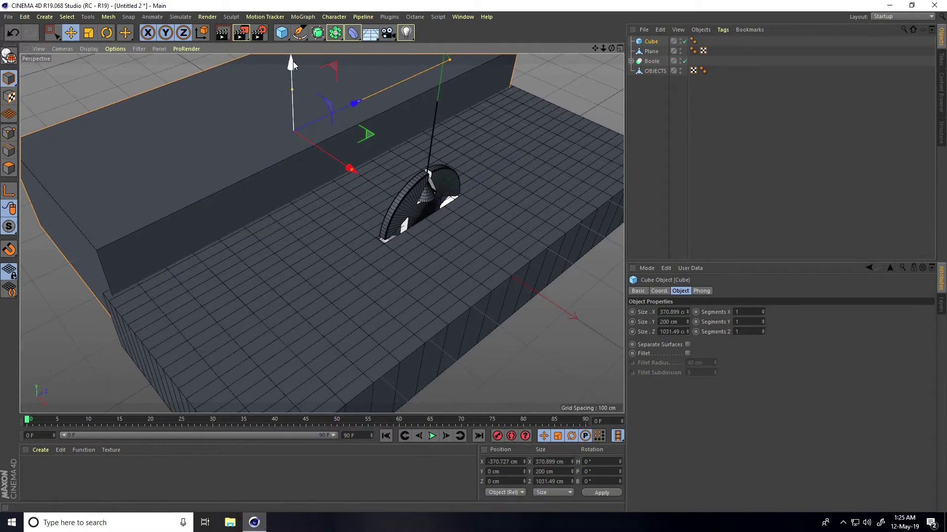
Lower the cube beside the slab to about -77 cm in Y and deselect it.
left_click_drag(293, 61, 300, 92)
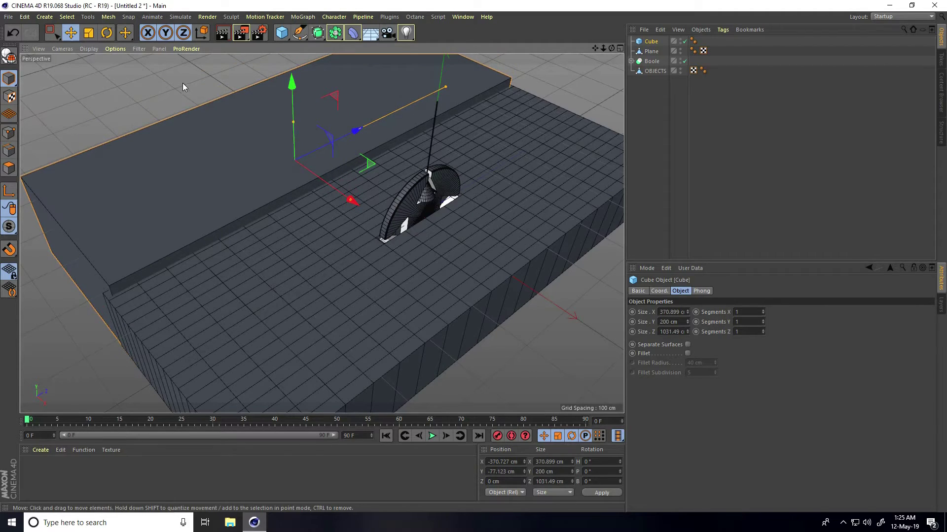
left_click(183, 83)
middle_click_drag(409, 198, 379, 235, "alt")
right_click_drag(439, 207, 478, 196, "alt")
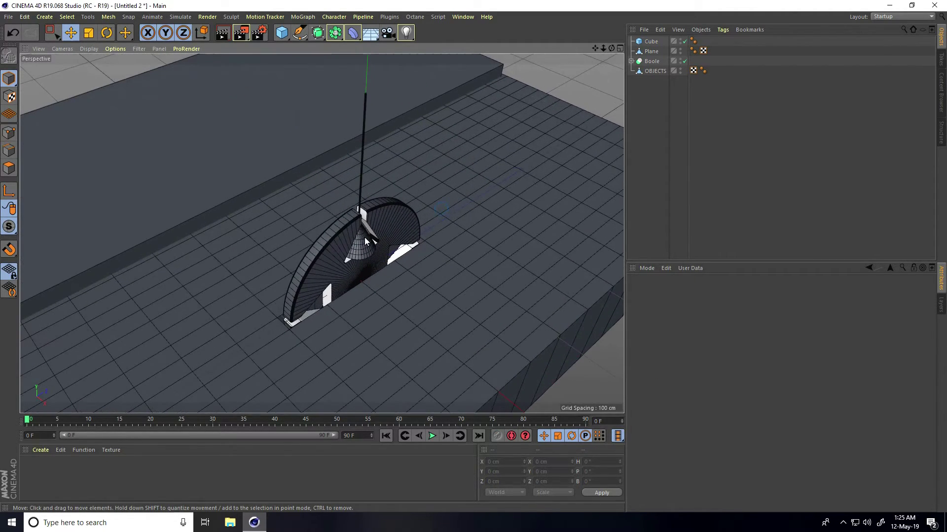
middle_click_drag(365, 239, 401, 251, "alt")
left_click_drag(402, 253, 387, 224, "alt")
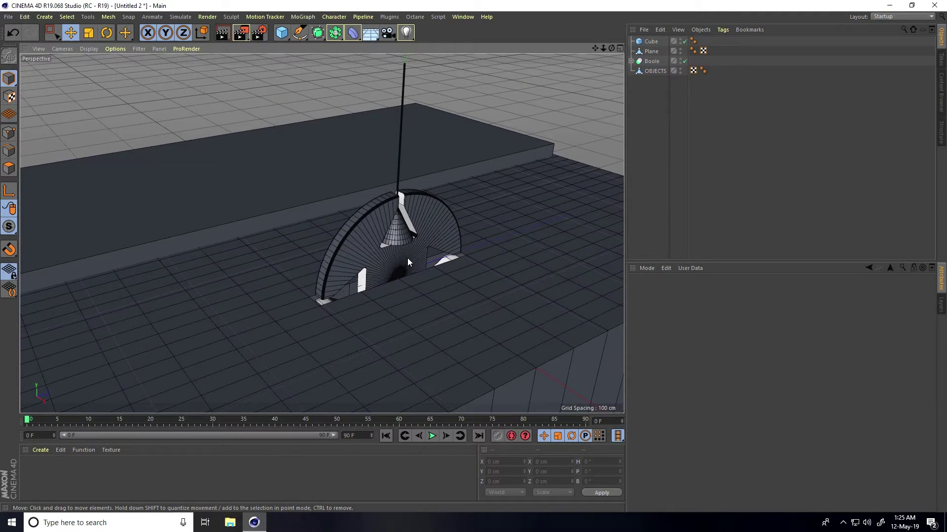
middle_click(420, 265)
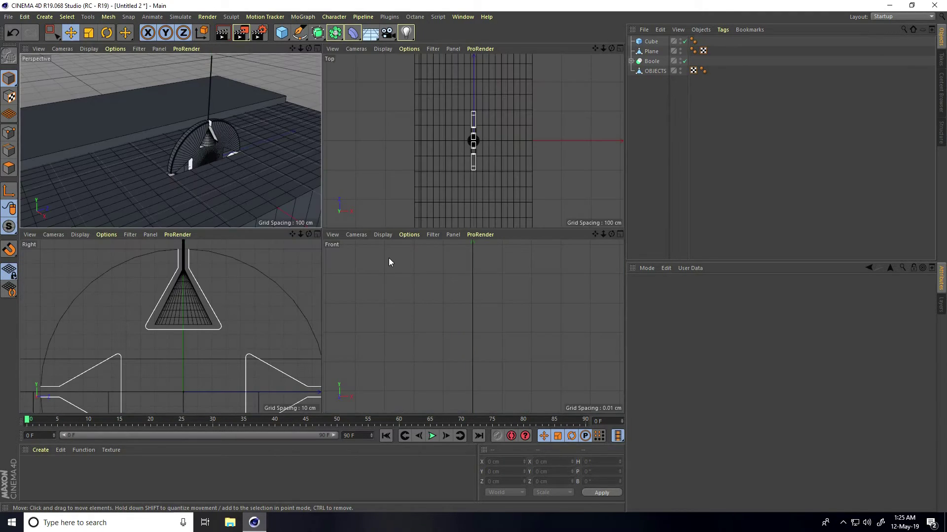
middle_click(241, 187)
left_click_drag(439, 237, 400, 281, "alt")
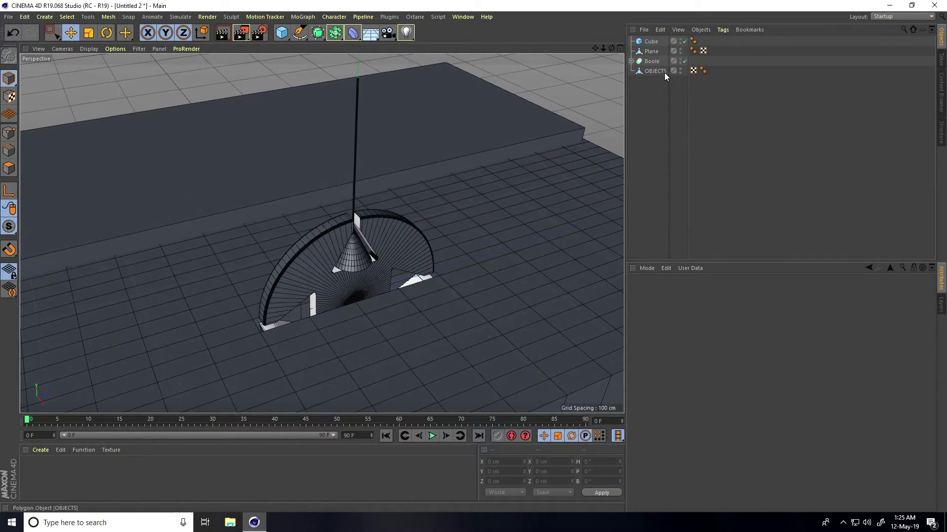
Set the animation length to 100 frames and extend the visible timeline range to frame 100.
left_click(649, 71)
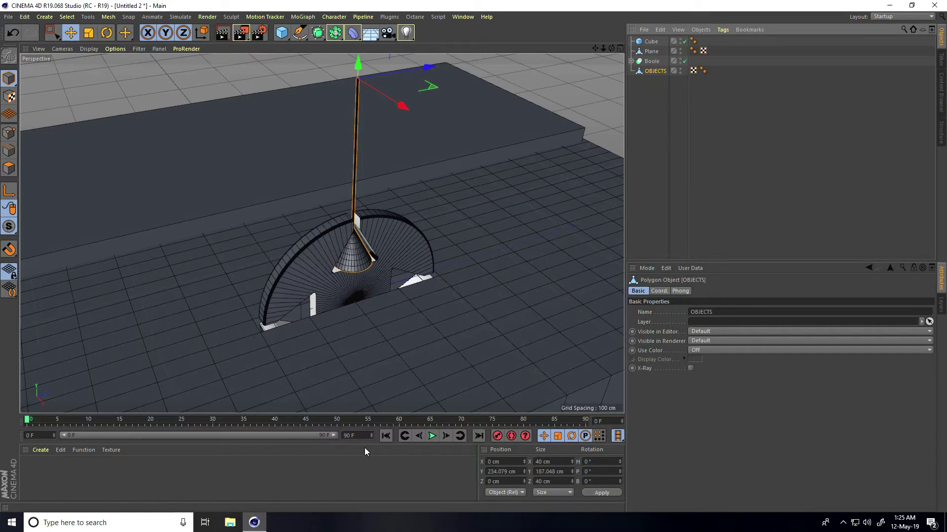
double_click(344, 436)
type("100")
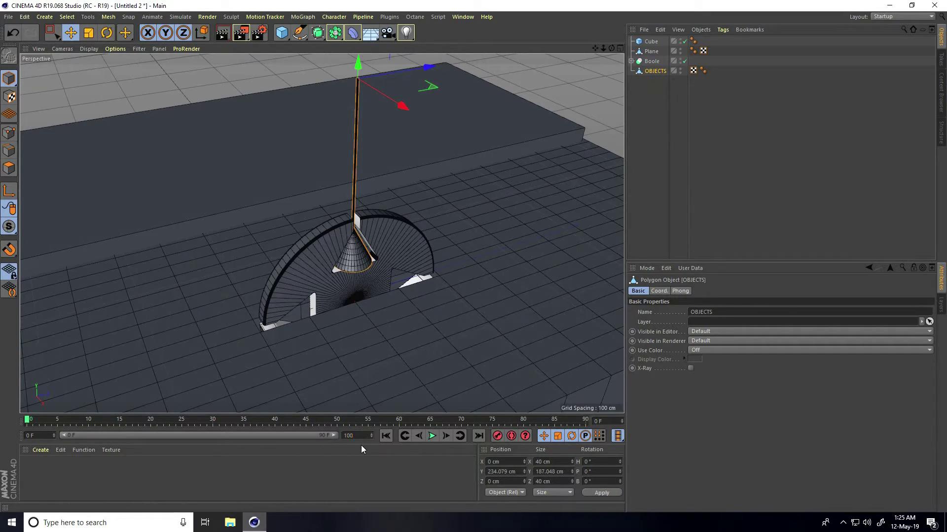
key("Return")
left_click_drag(309, 437, 362, 439)
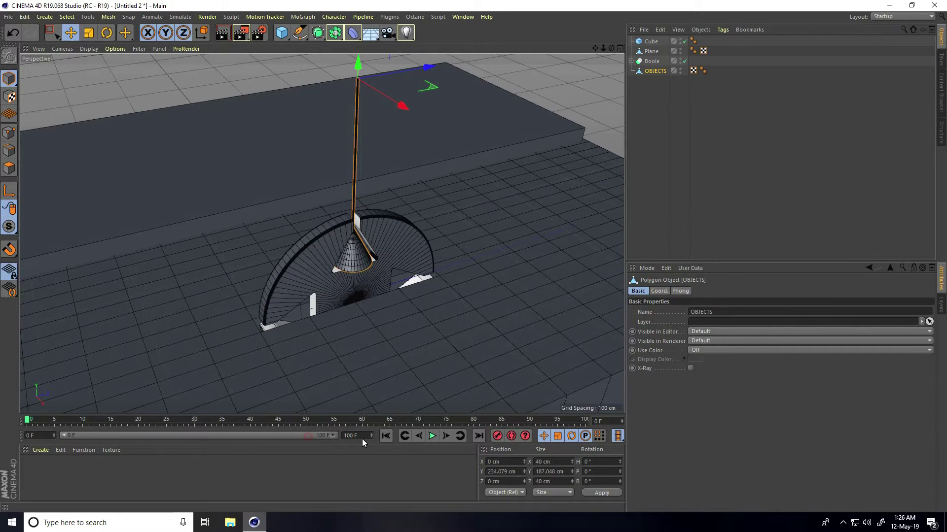
Test the swing of OBJECTS by varying its bank rotation, resetting it to 0° and trying -70°.
left_click(652, 72)
left_click_drag(422, 306, 407, 322, "alt")
left_click(660, 291)
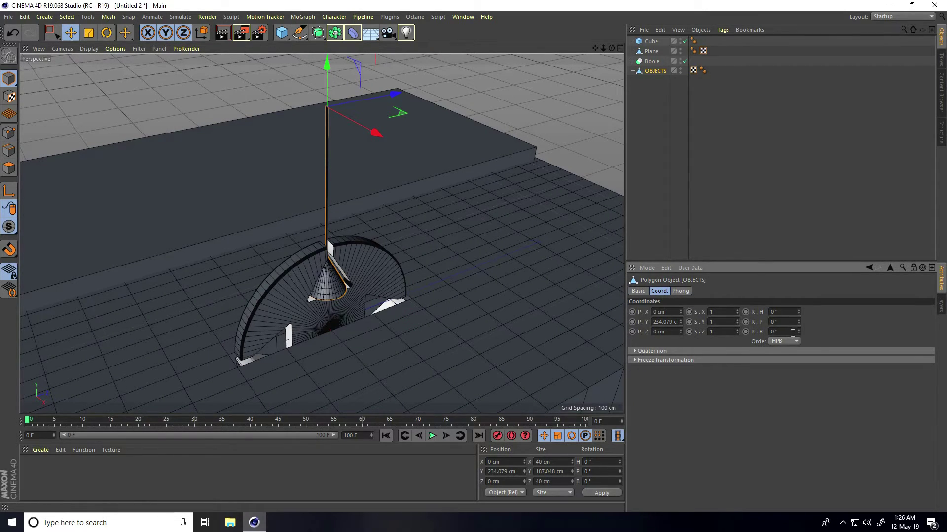
left_click_drag(798, 334, 798, 333)
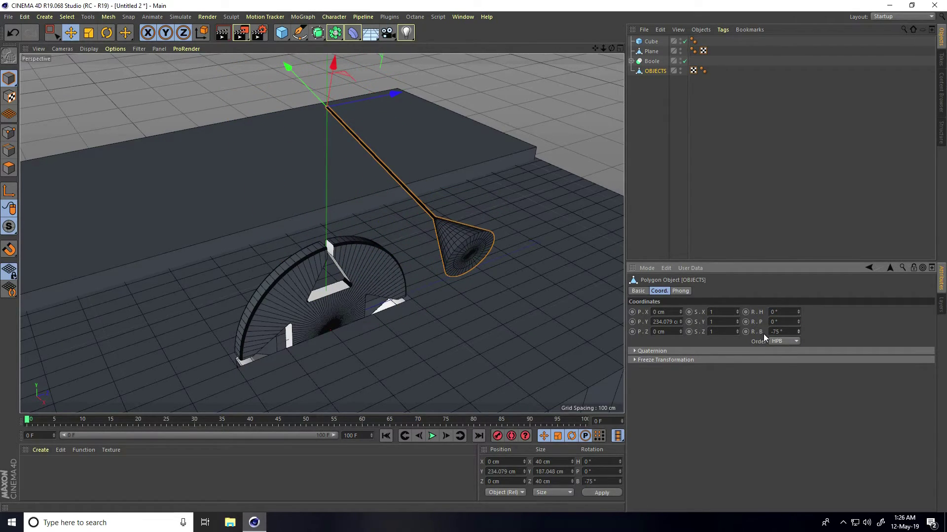
left_click_drag(797, 331, 797, 330)
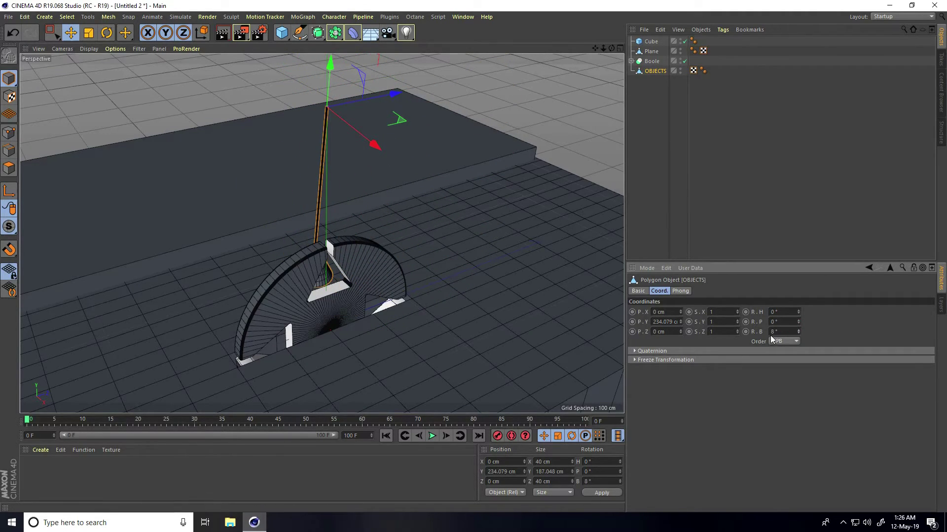
type("0")
key("Return")
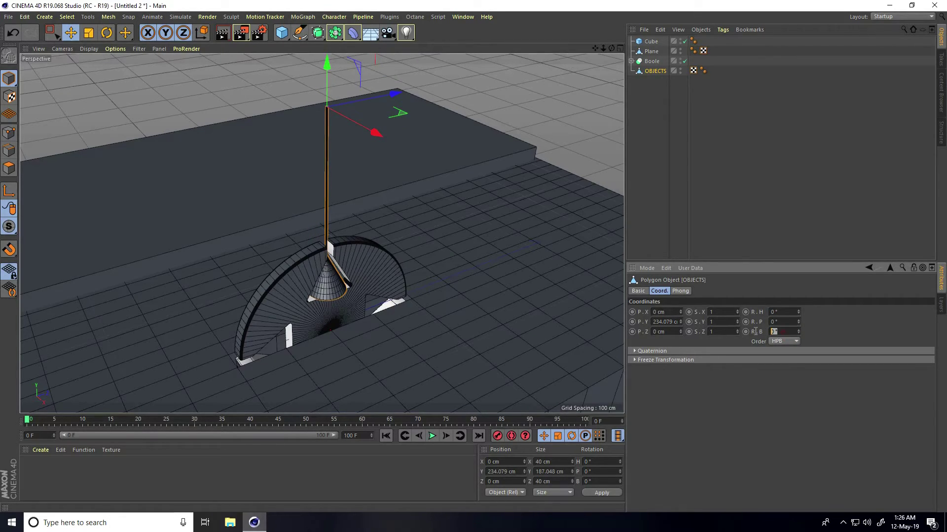
type("-70")
key("Return")
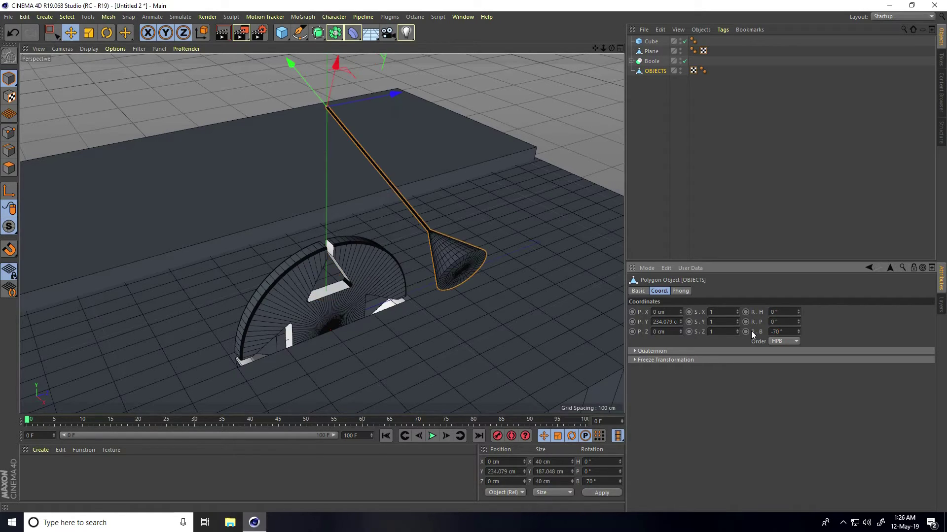
Keyframe the bank rotation of OBJECTS at 70° on frame 0 and -70° on frame 50.
left_click_drag(789, 331, 755, 338)
key("Return")
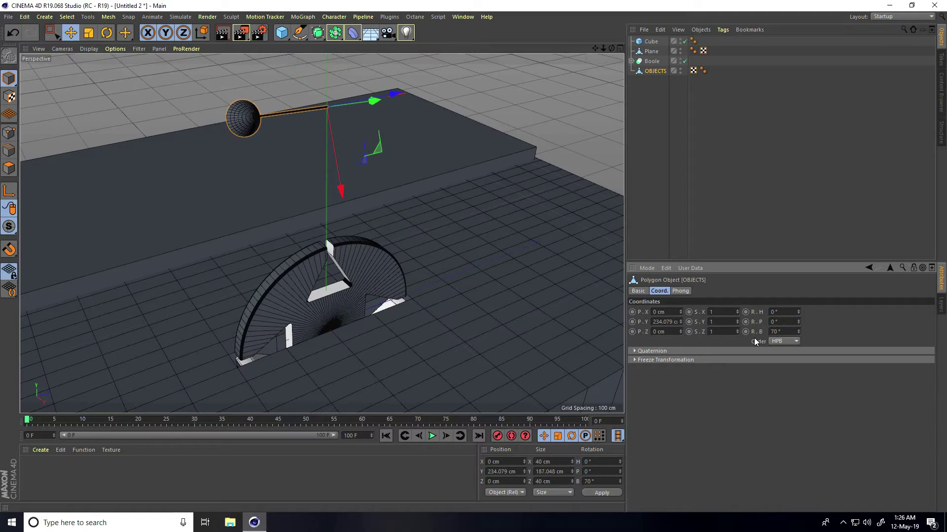
left_click(746, 331)
left_click_drag(29, 421, 305, 421)
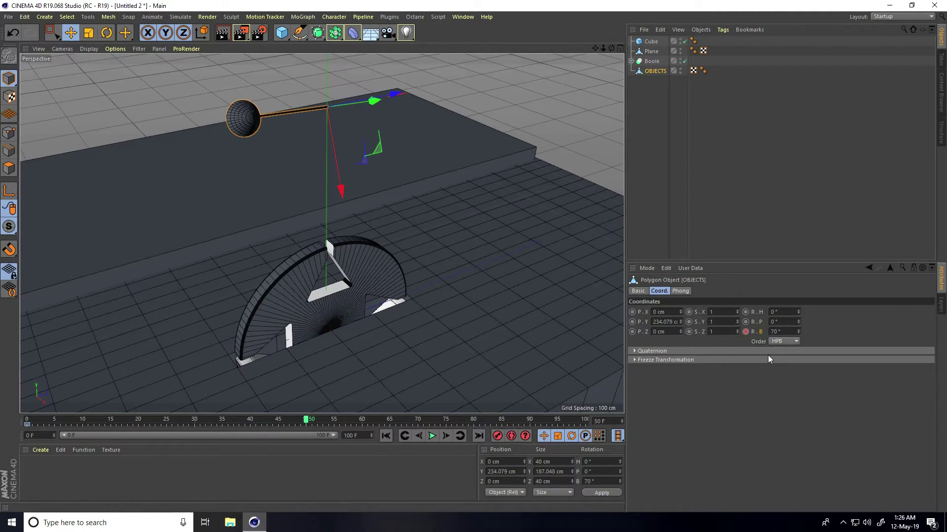
left_click(791, 331)
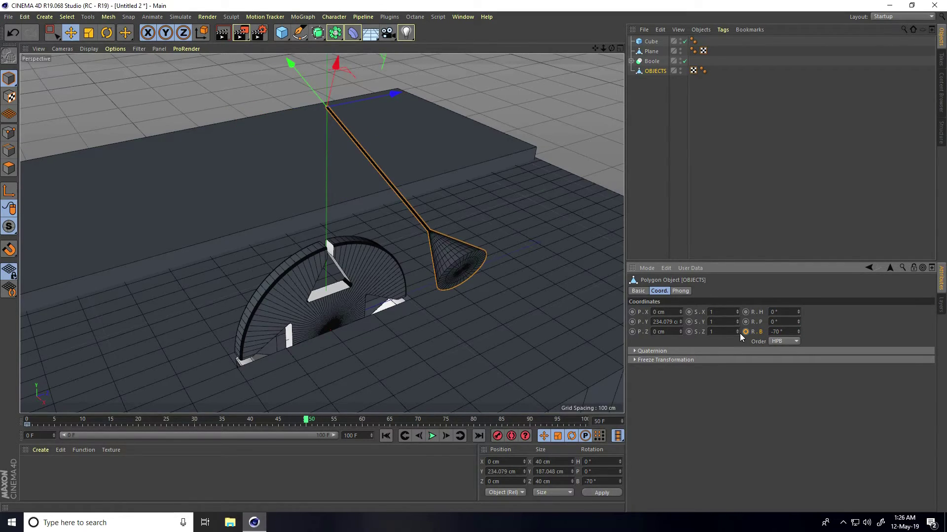
Keyframe the bank rotation of OBJECTS at 70° on frame 100 to complete the swing cycle.
left_click_drag(309, 420, 585, 425)
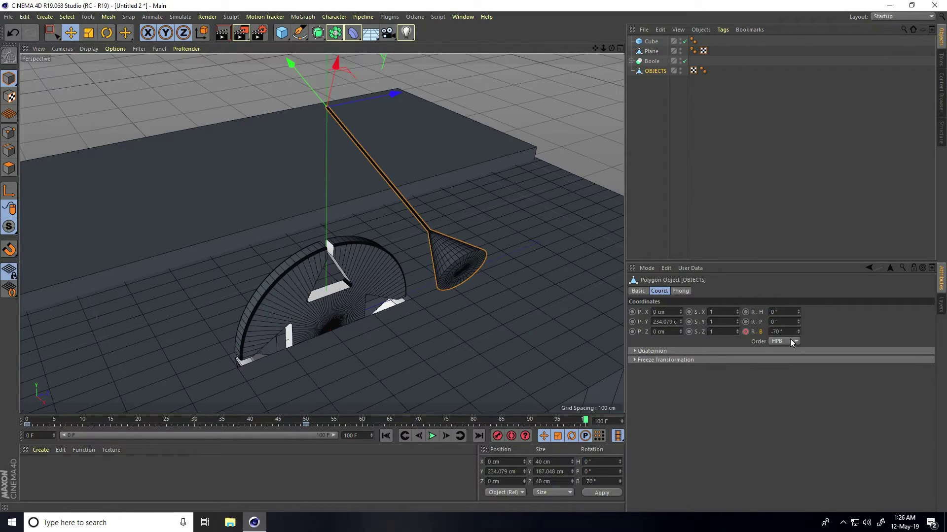
left_click(778, 331)
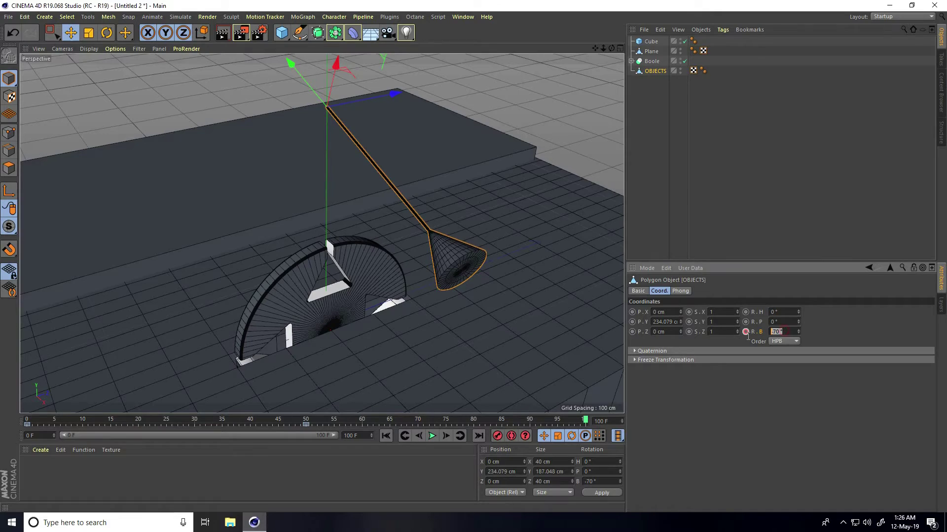
type("70")
key("Return")
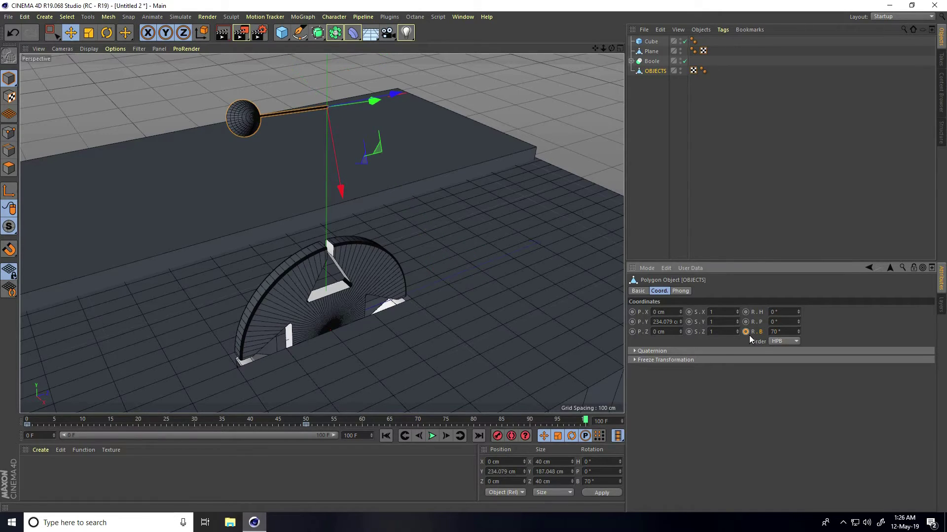
Play the swing animation from the first frame to check it, stop playback and return to frame 0.
left_click(390, 433)
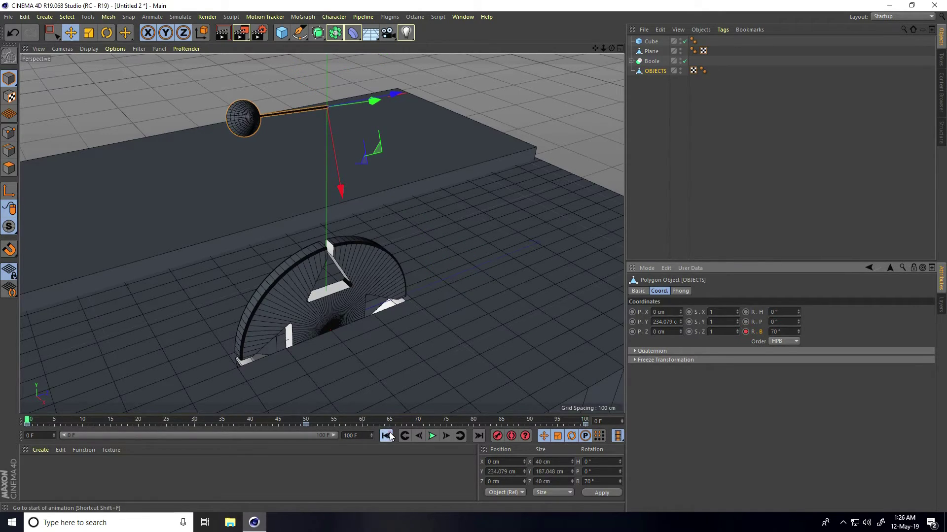
left_click(432, 436)
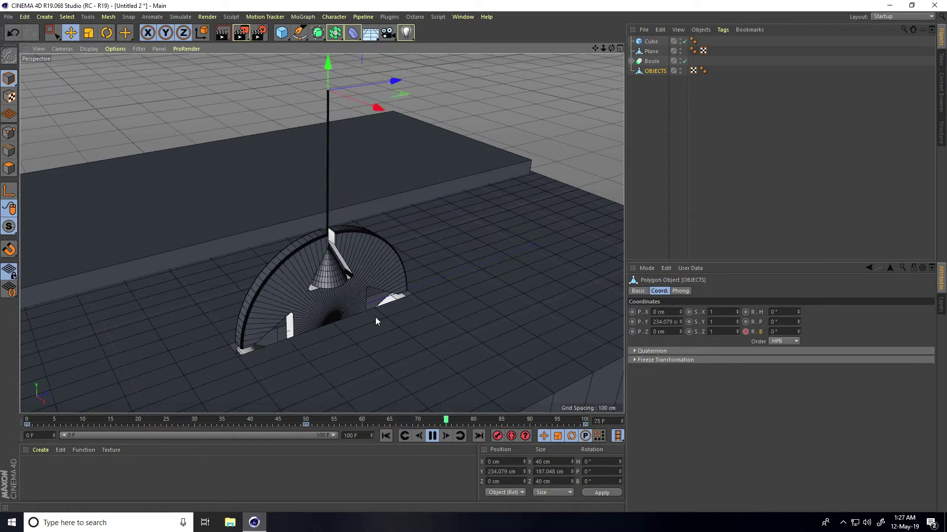
left_click(432, 435)
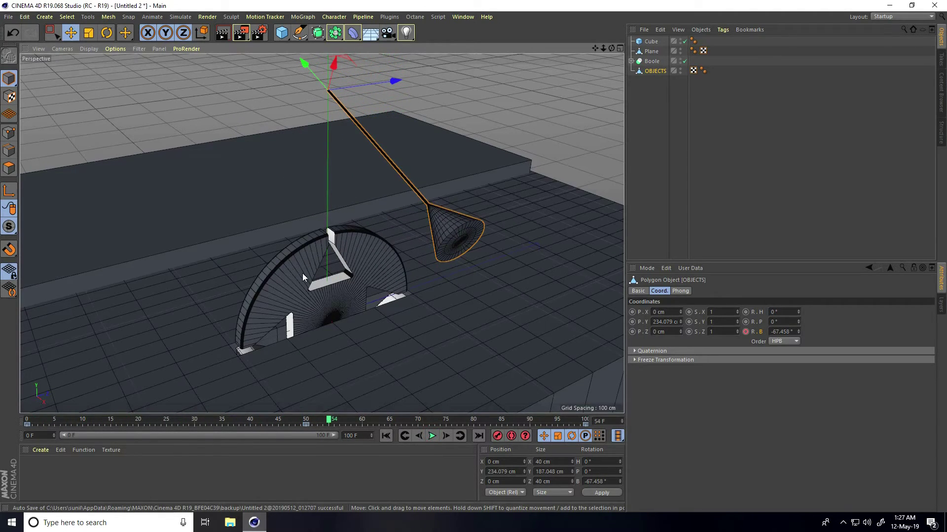
left_click(386, 435)
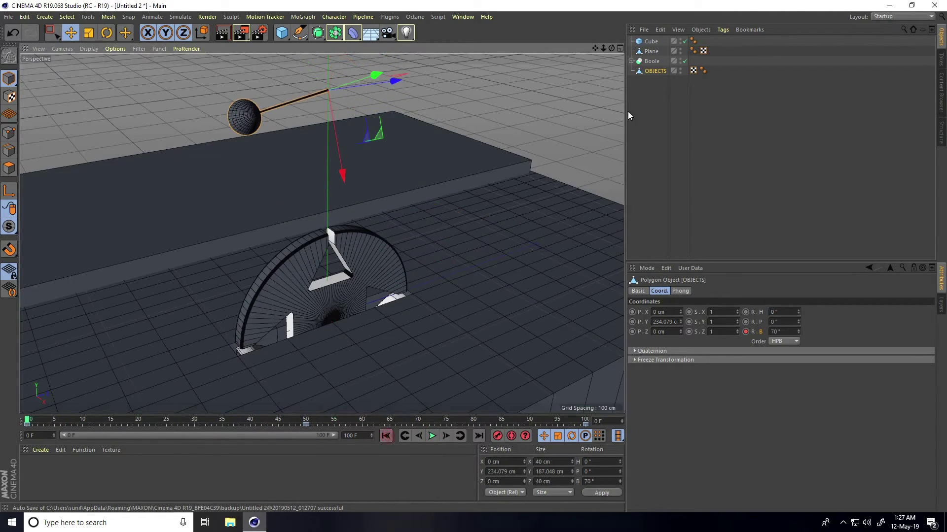
Select the Boole with its children and merge them into one polygon object using Connect Objects + Delete.
left_click(652, 61)
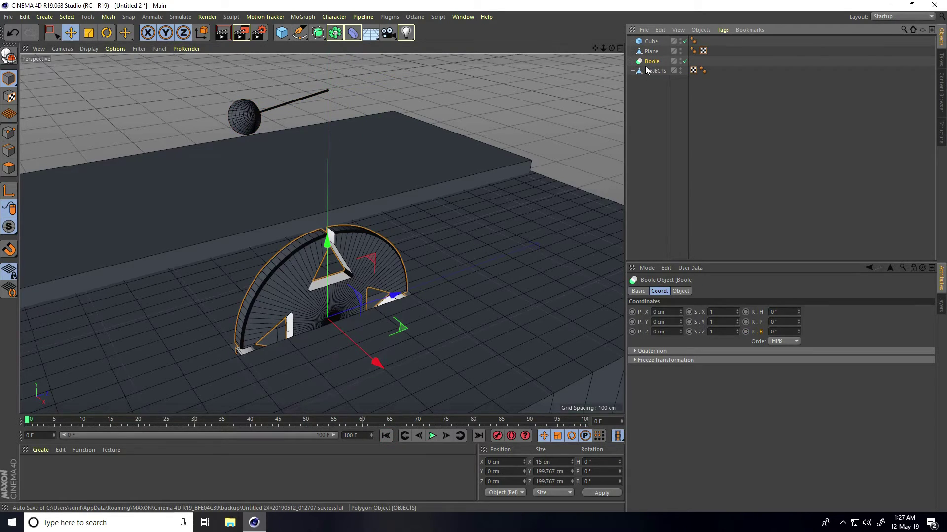
right_click(647, 66)
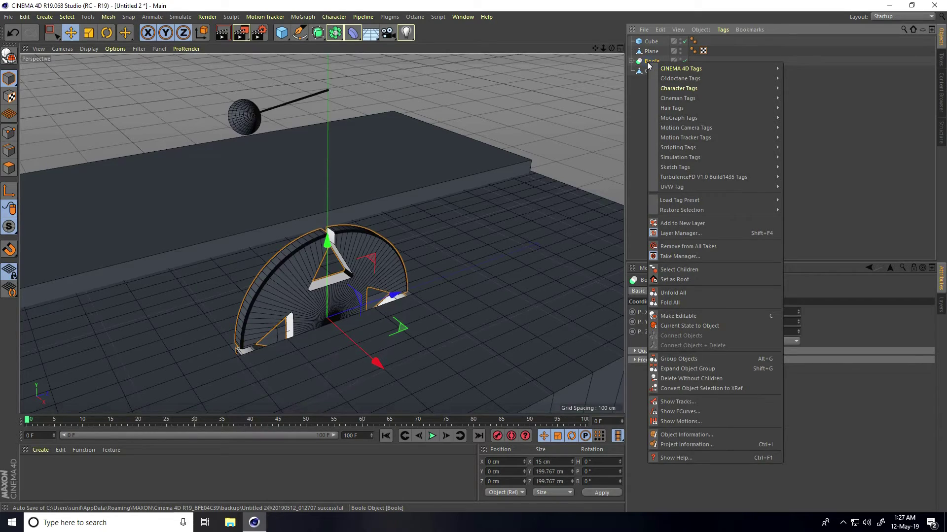
key("Escape")
right_click(649, 66)
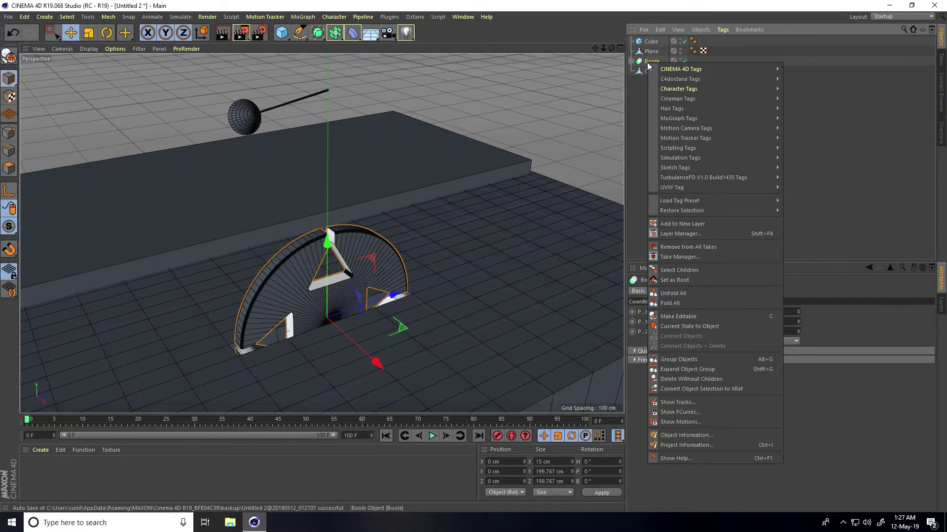
left_click(679, 272)
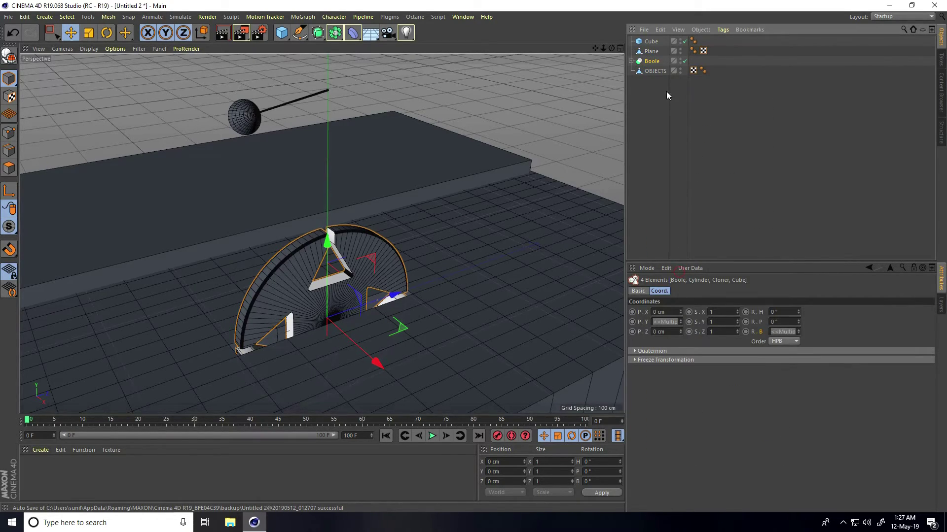
right_click(648, 65)
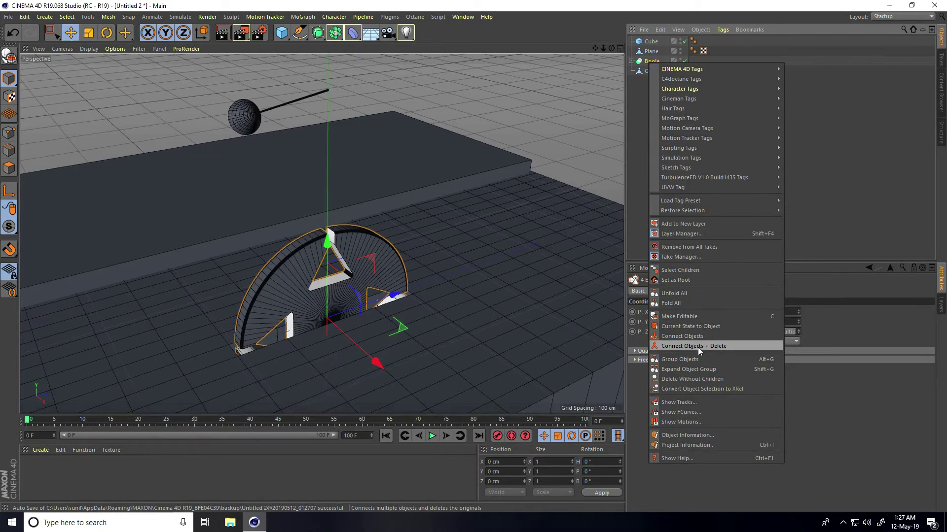
left_click(697, 347)
Rename the merged disc object as WHEEL.
double_click(654, 61)
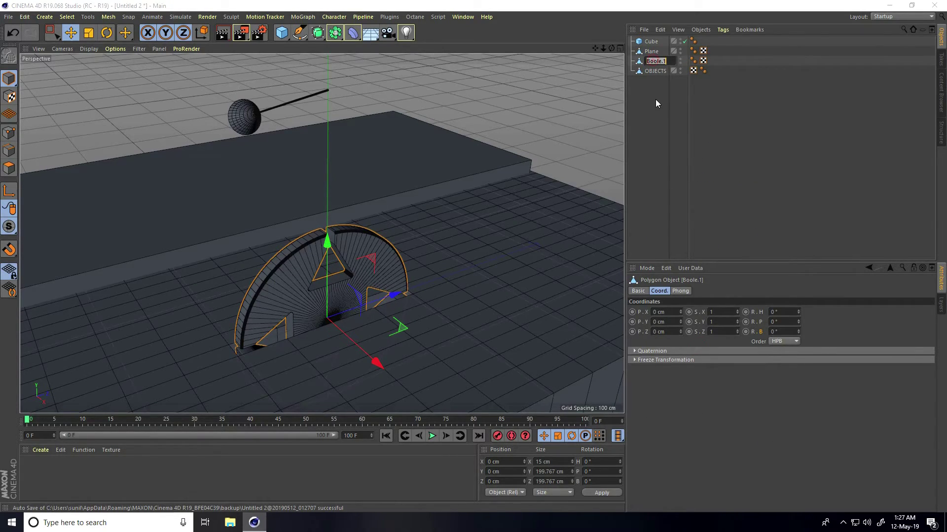
type("WHEEE")
key("BackSpace")
type("L")
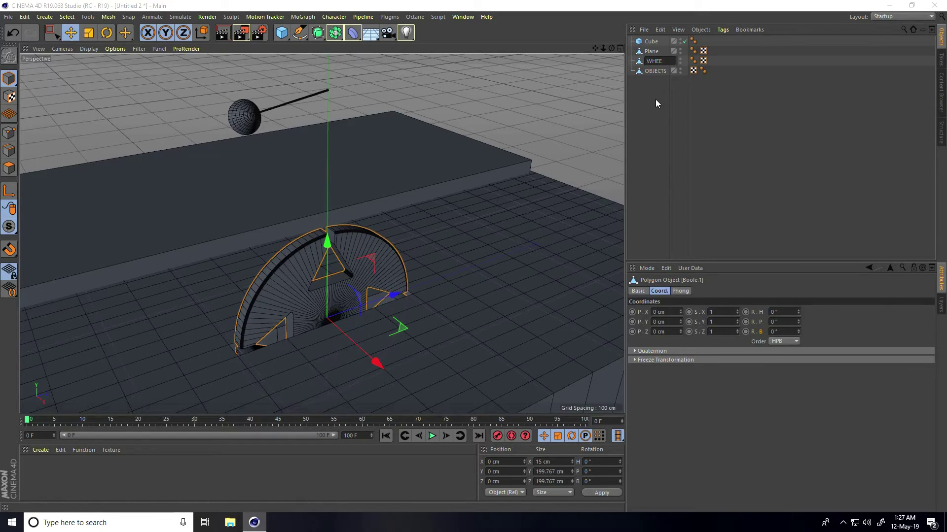
key("Return")
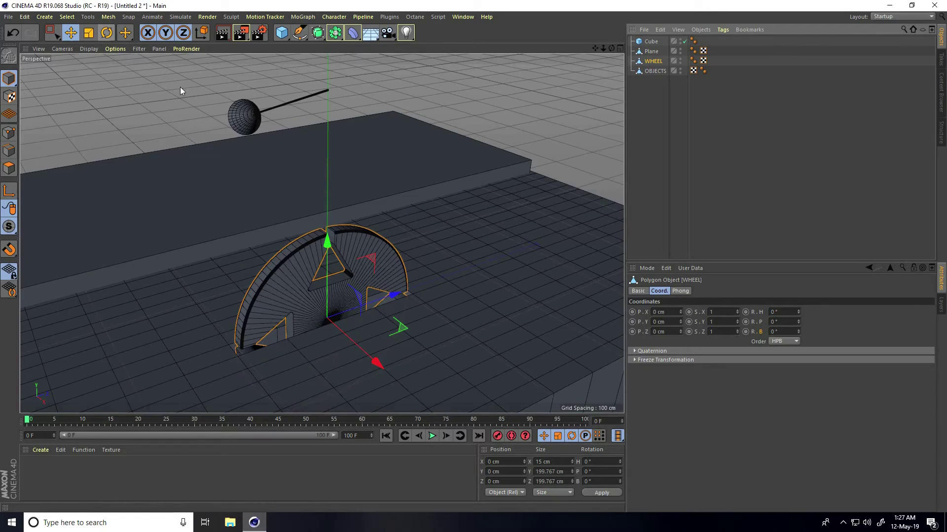
Test spinning the WHEEL by varying its pitch rotation, and reset the pitch to 0°.
left_click(657, 292)
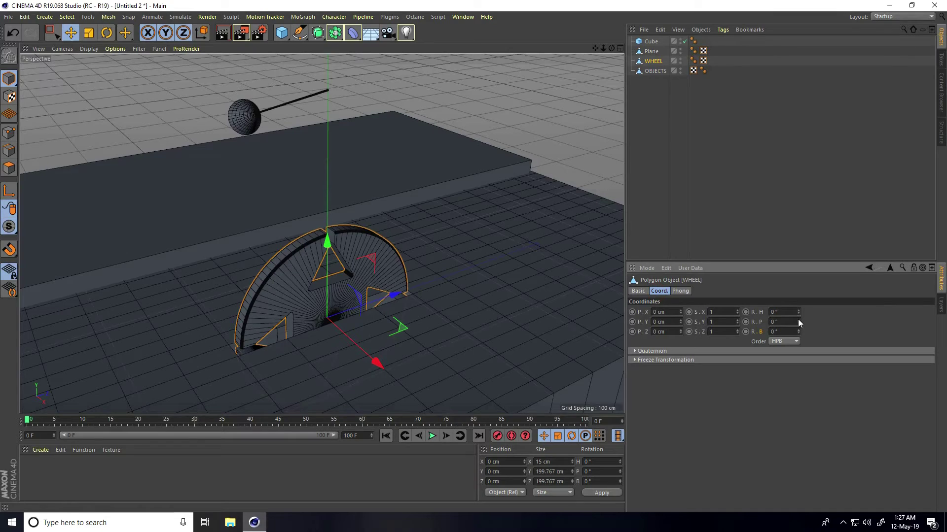
left_click_drag(798, 320, 798, 320)
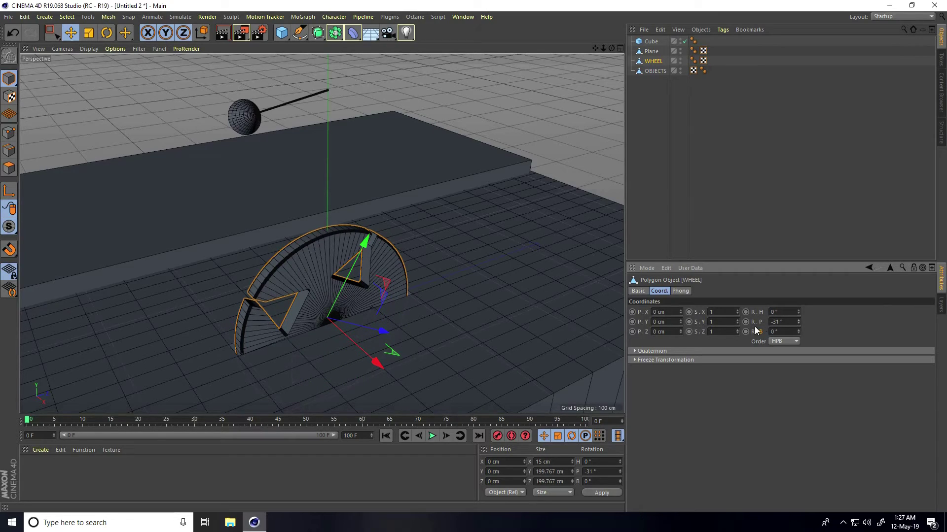
type("0")
key("Return")
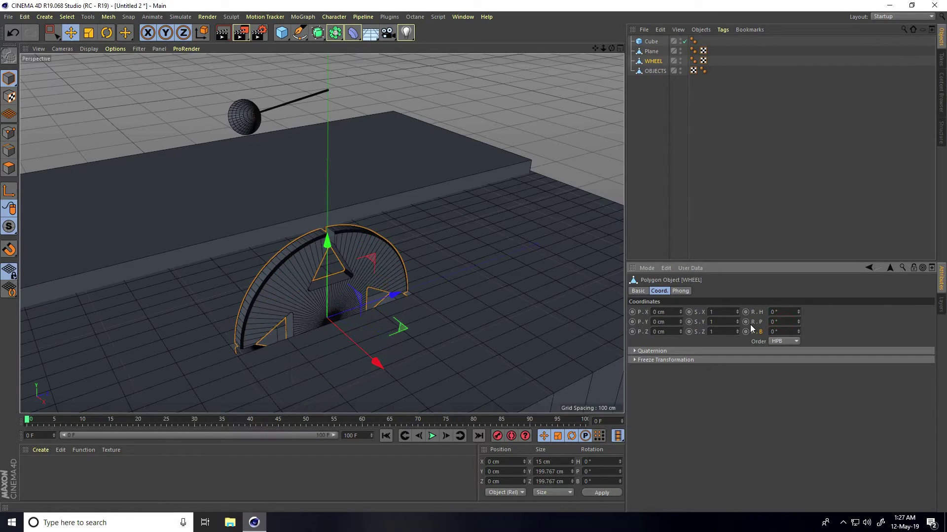
scroll(339, 274, "up", 5)
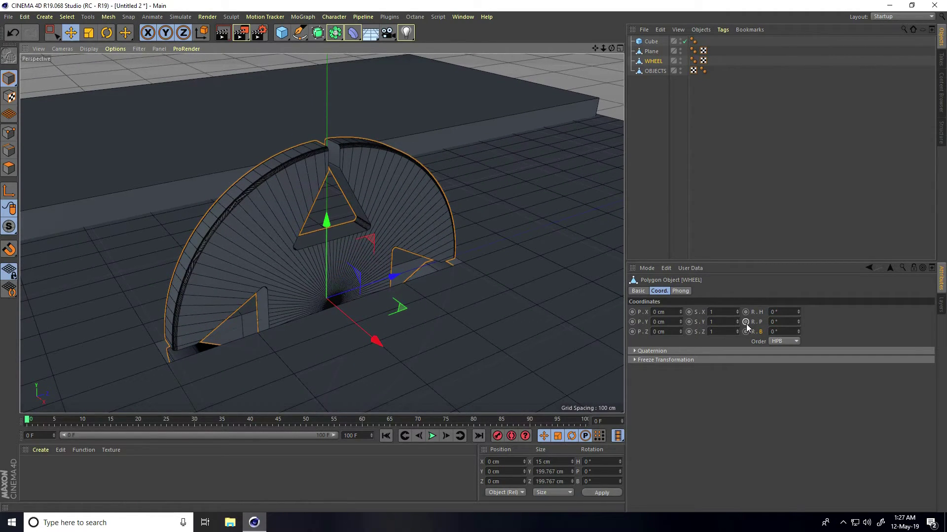
Keyframe the WHEEL's pitch rotation at 0° on frame 0 and at 90° on frame 25.
left_click(746, 323)
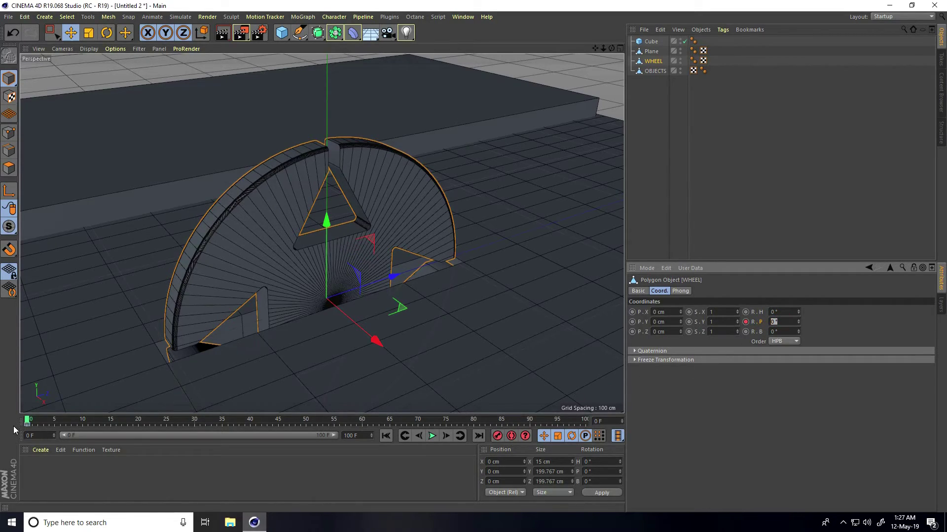
left_click_drag(29, 422, 165, 427)
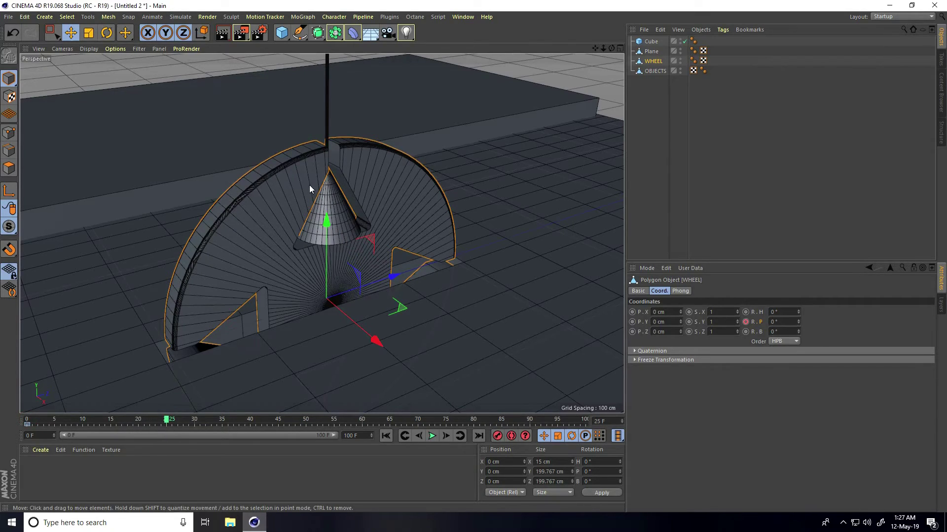
mouse_move(309, 185)
left_mouse_down("alt")
mouse_move(360, 131)
mouse_move(321, 229)
mouse_move(295, 198)
mouse_move(306, 186)
left_mouse_up("alt")
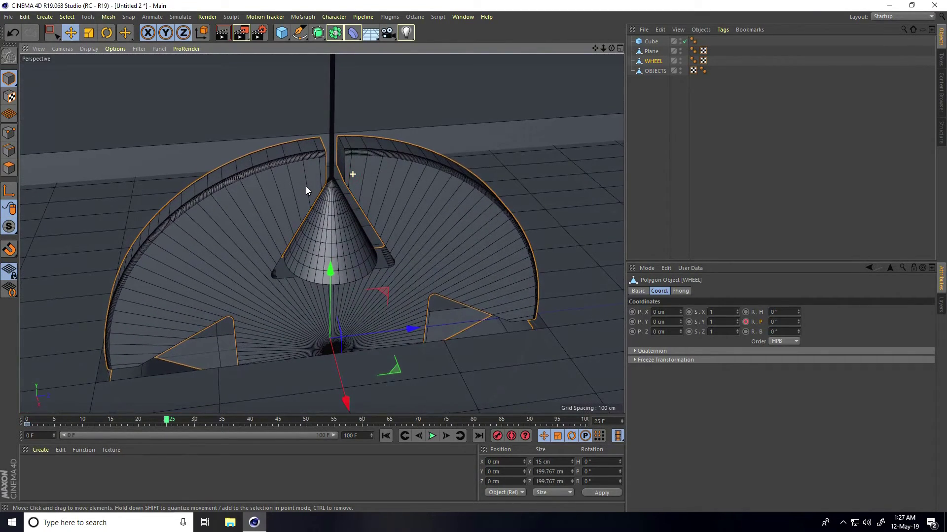
scroll(367, 180, "down", 4)
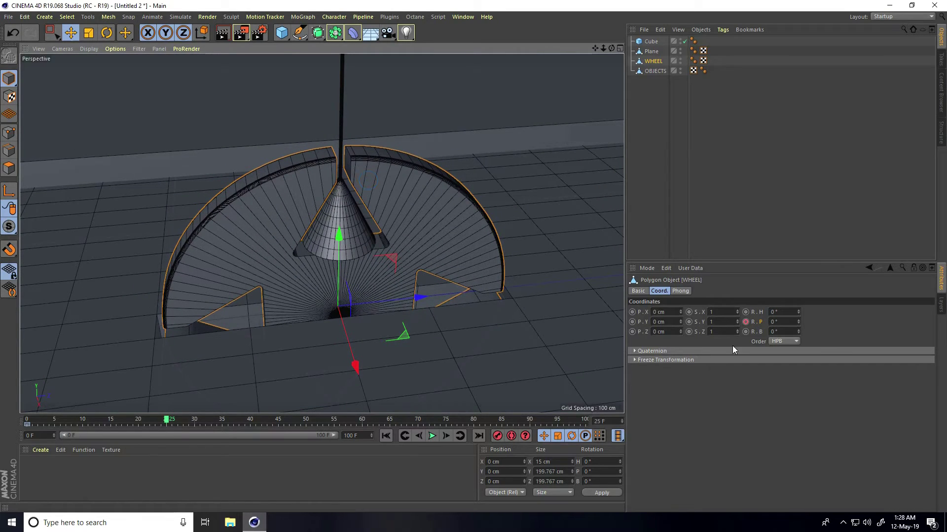
left_click_drag(798, 322, 798, 322)
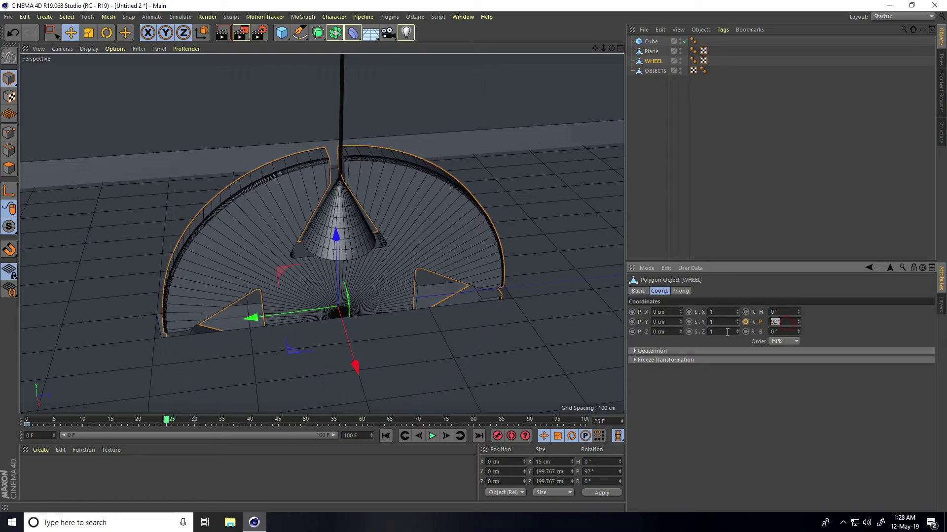
type("90")
key("Return")
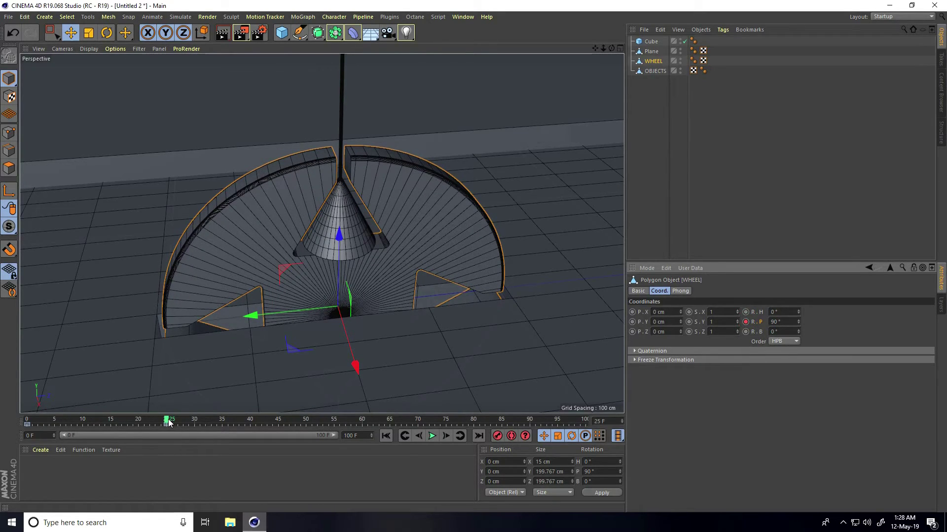
Keyframe the WHEEL's pitch rotation at 180° on frame 50 and at 270° on frame 75.
left_click_drag(168, 422, 308, 423)
left_click_drag(777, 322, 767, 321)
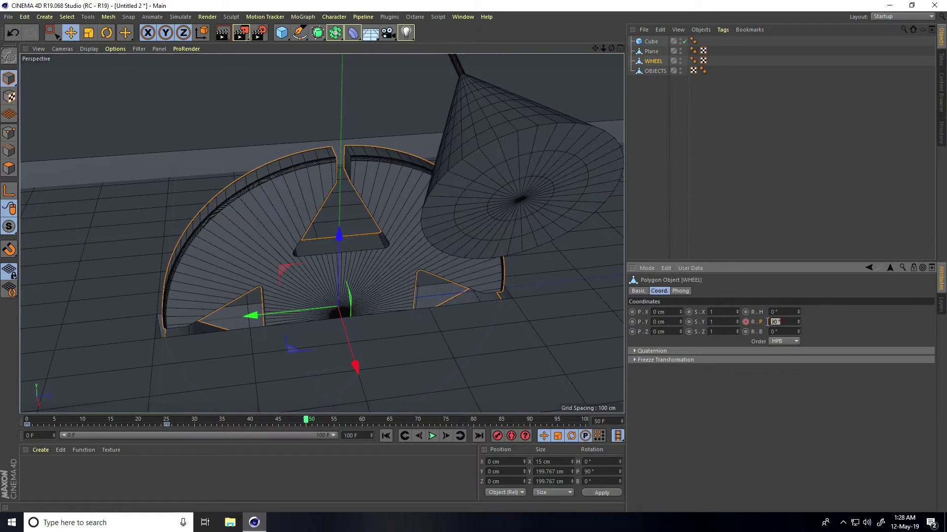
key("Return")
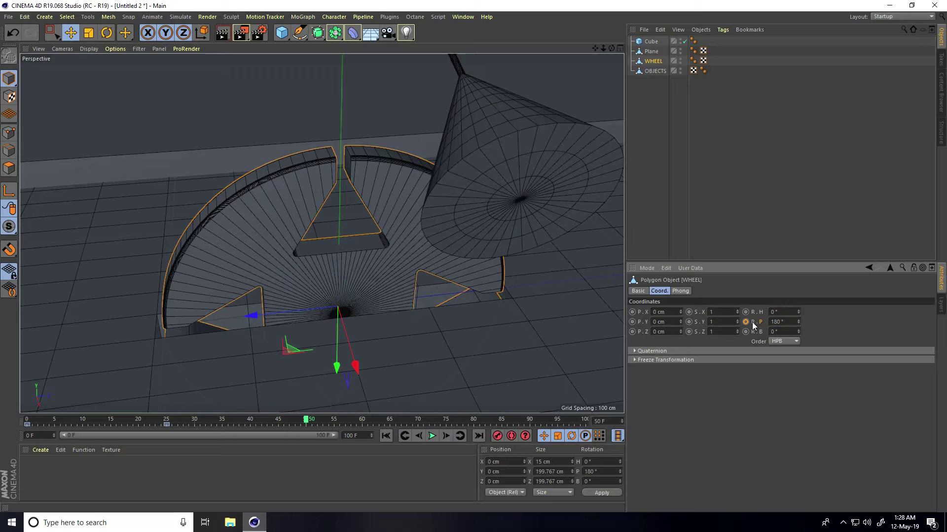
left_click_drag(307, 422, 447, 427)
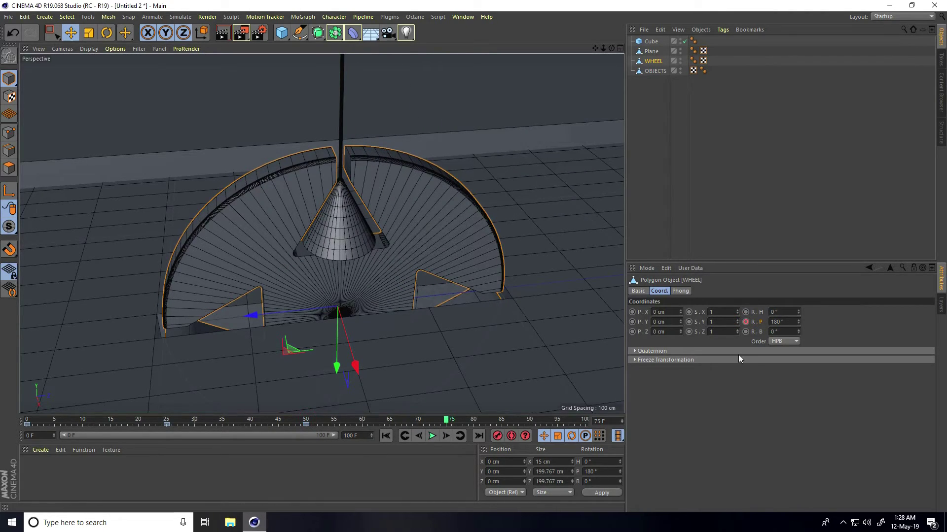
left_click_drag(786, 324, 753, 324)
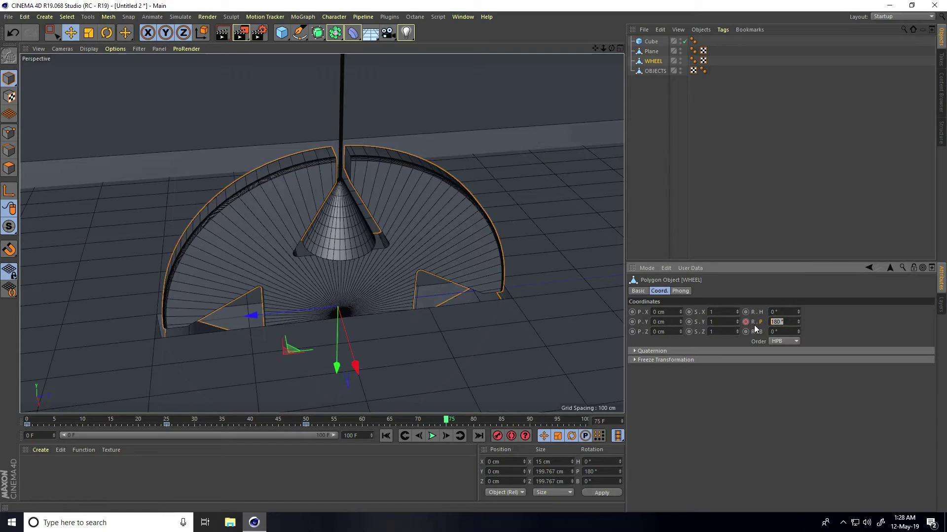
key("Return")
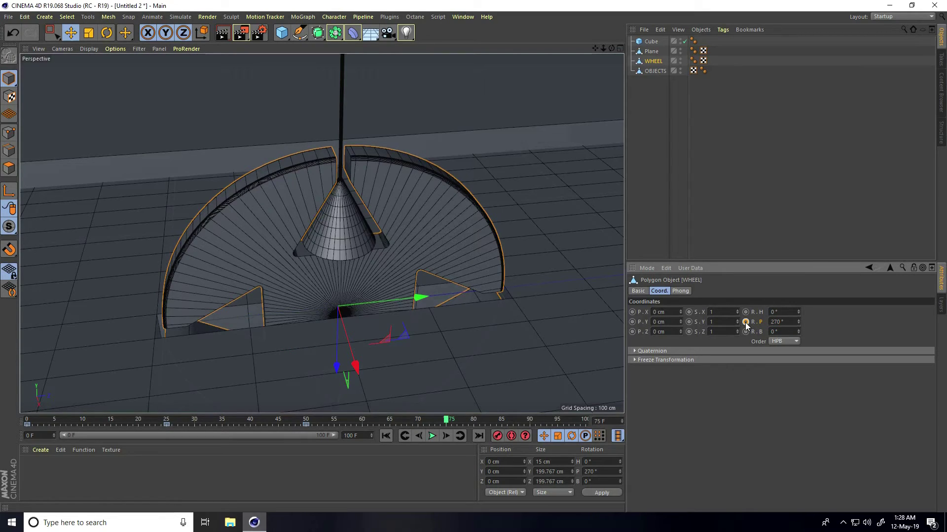
left_click(745, 322)
Keyframe the WHEEL's pitch rotation at 360° on frame 100.
left_click_drag(444, 422, 587, 420)
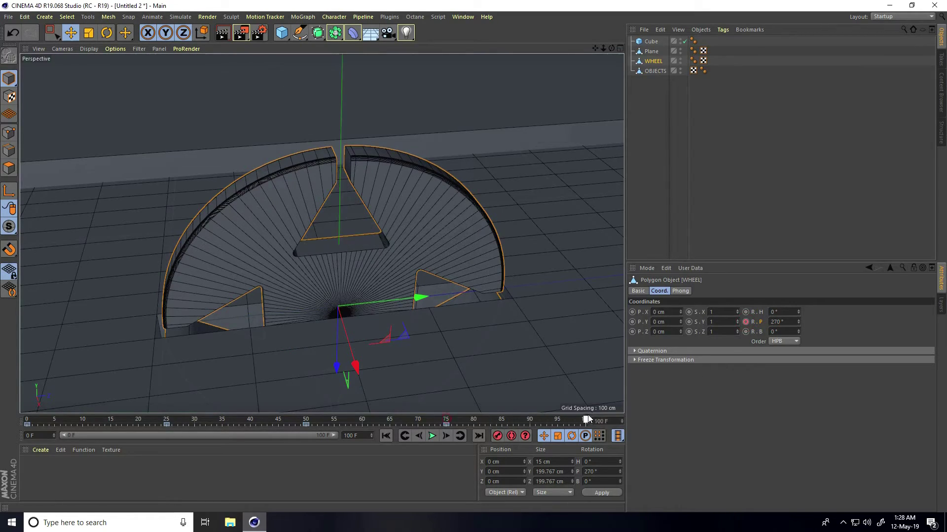
double_click(785, 323)
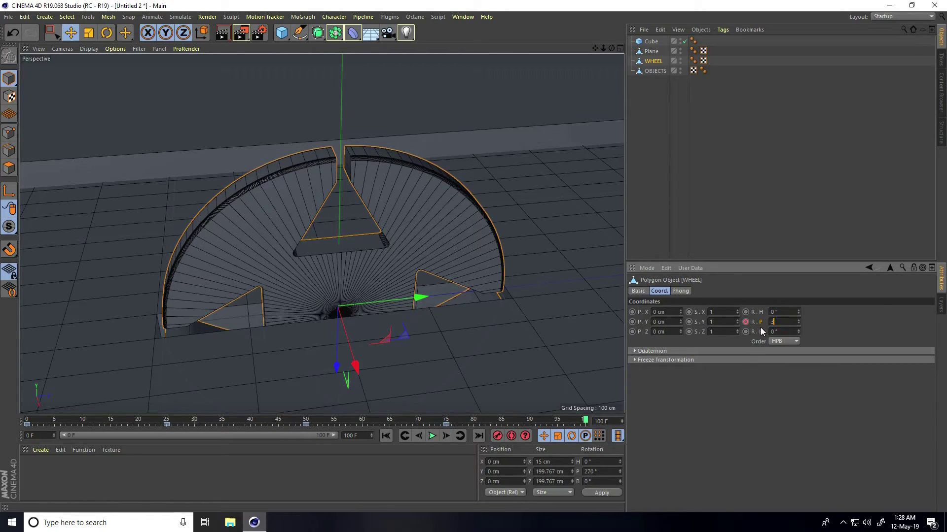
type("360")
key("Return")
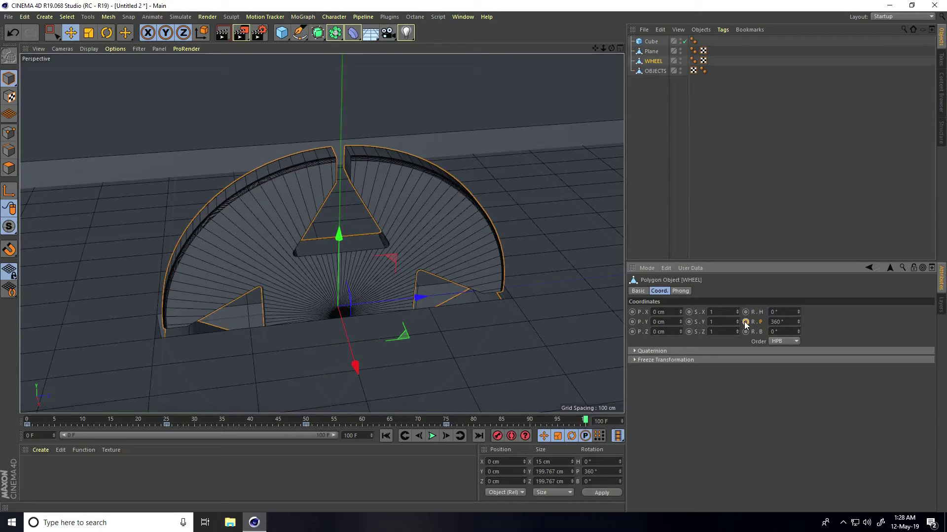
left_click(745, 322)
Play the animation from frame 0 to check the wheel's rotation against the swinging cone, and return to the first frame.
left_click(386, 438)
scroll(344, 251, "down", 5)
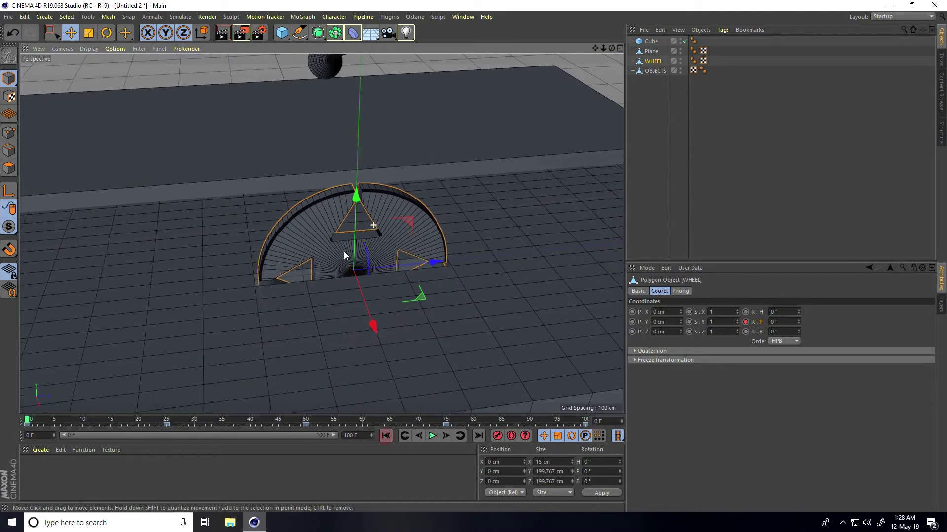
left_click_drag(344, 250, 388, 237, "alt")
middle_click_drag(388, 237, 364, 254, "alt")
left_click(432, 437)
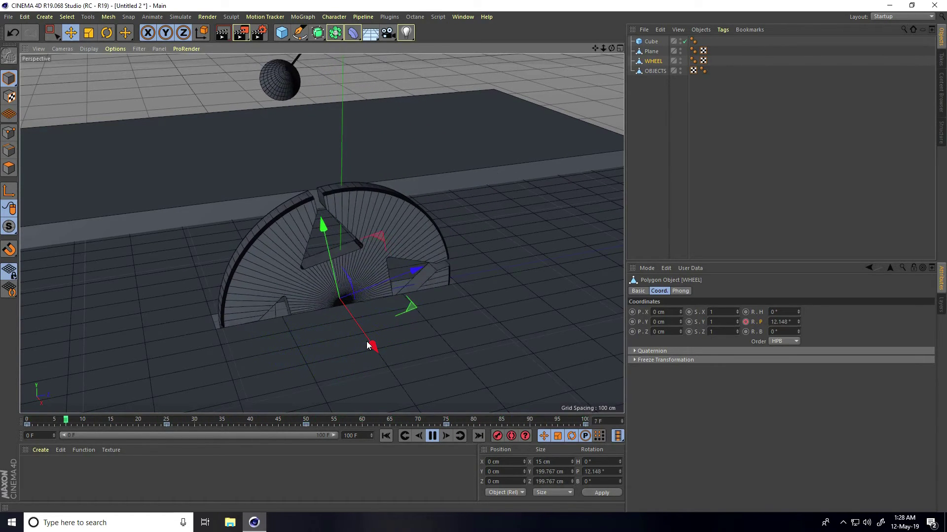
left_click(430, 437)
left_click(386, 435)
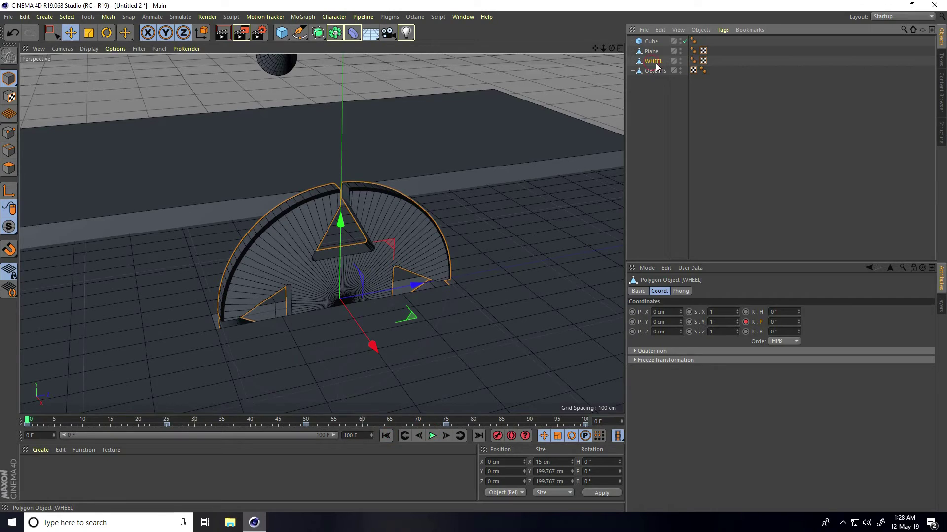
Open the F-Curve timeline, set the interpolation of all five WHEEL rotation keys to Linear, and close the timeline.
left_click(463, 17)
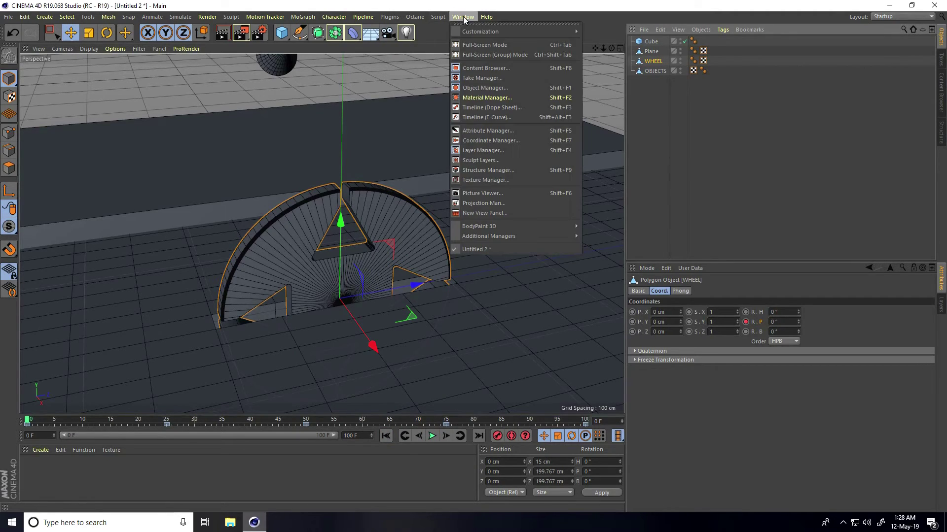
left_click(490, 117)
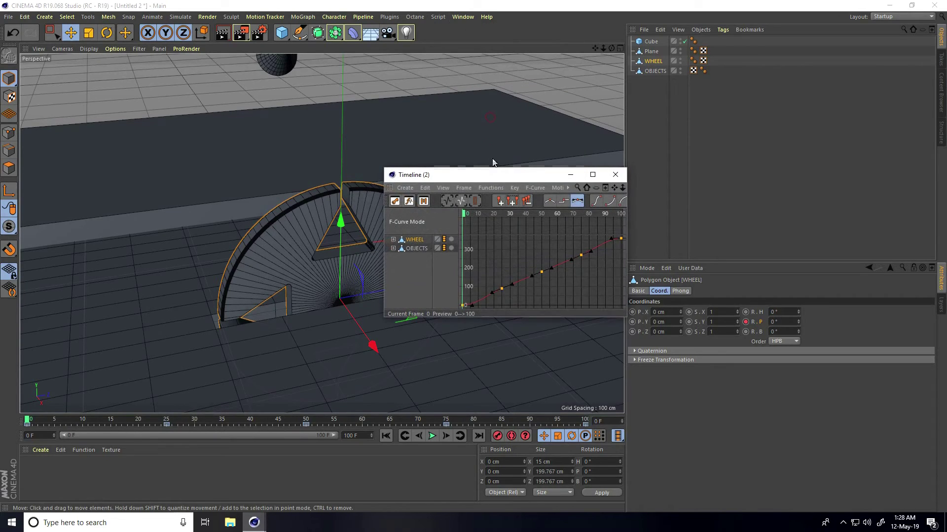
left_click_drag(493, 172, 282, 80)
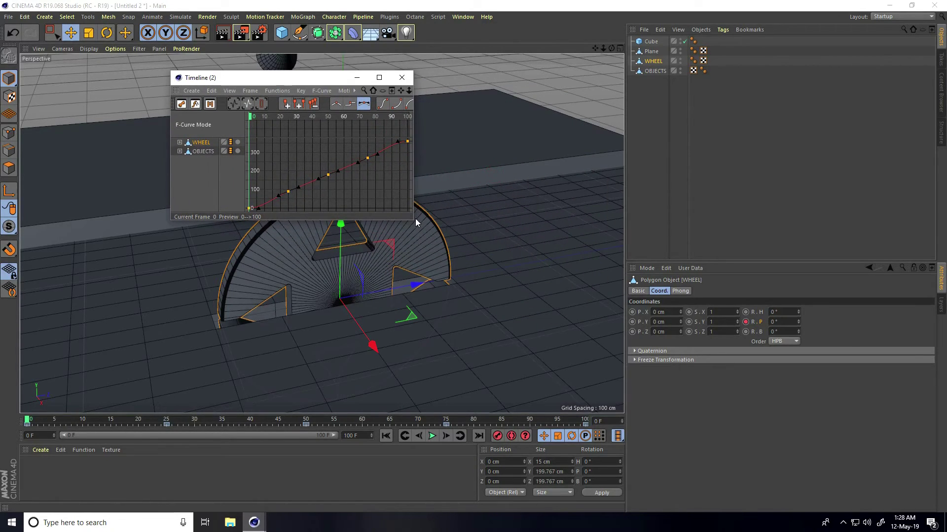
left_click_drag(414, 222, 541, 325)
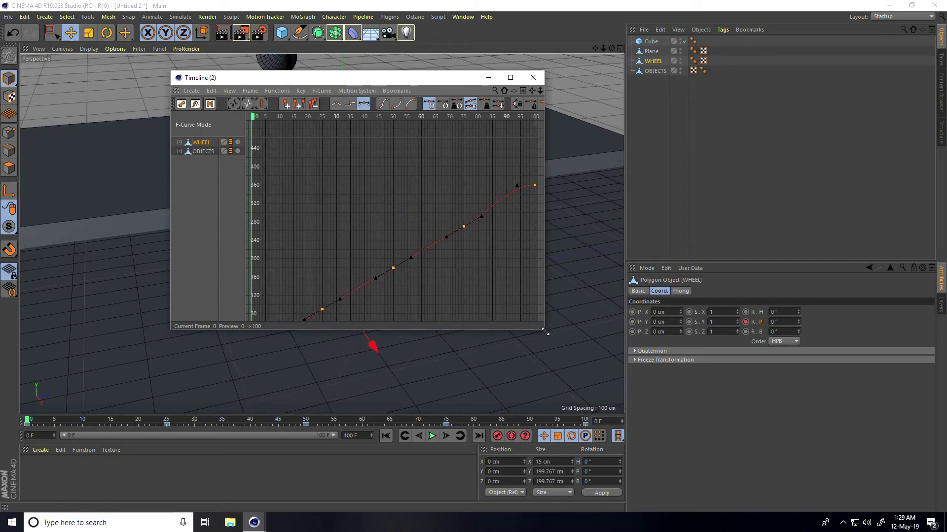
right_click_drag(439, 177, 422, 197, "alt")
left_click_drag(495, 157, 280, 288)
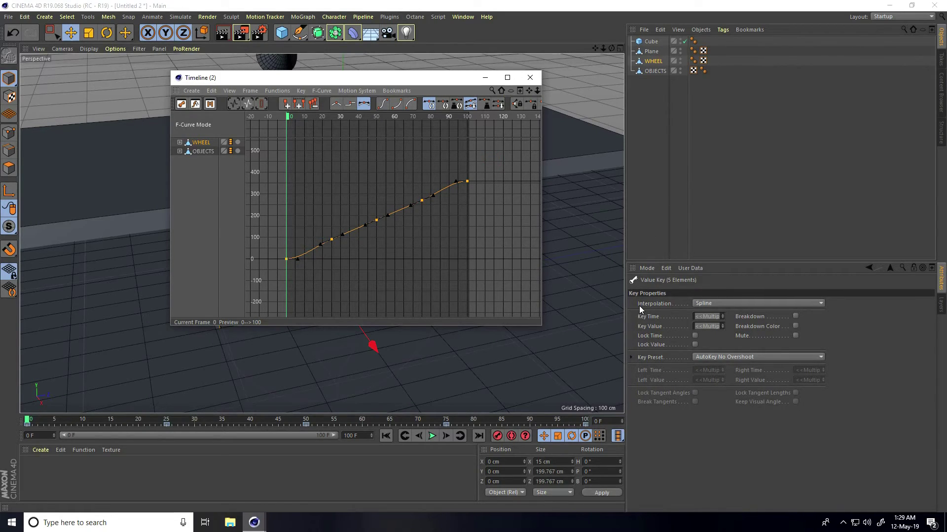
left_click(699, 302)
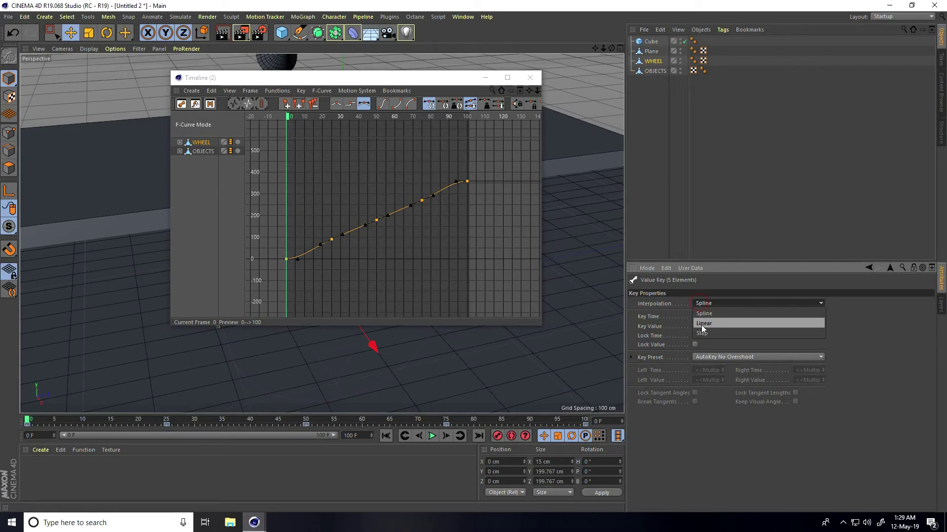
left_click(715, 325)
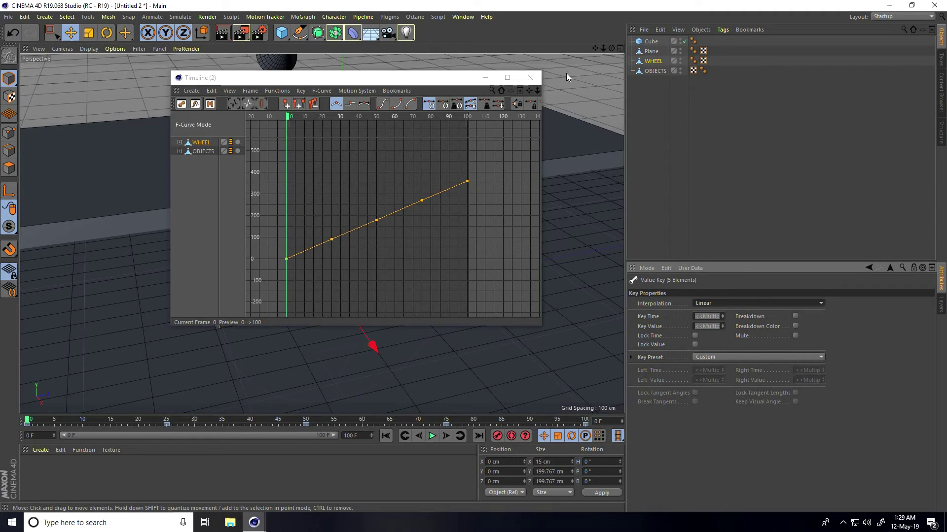
left_click(530, 77)
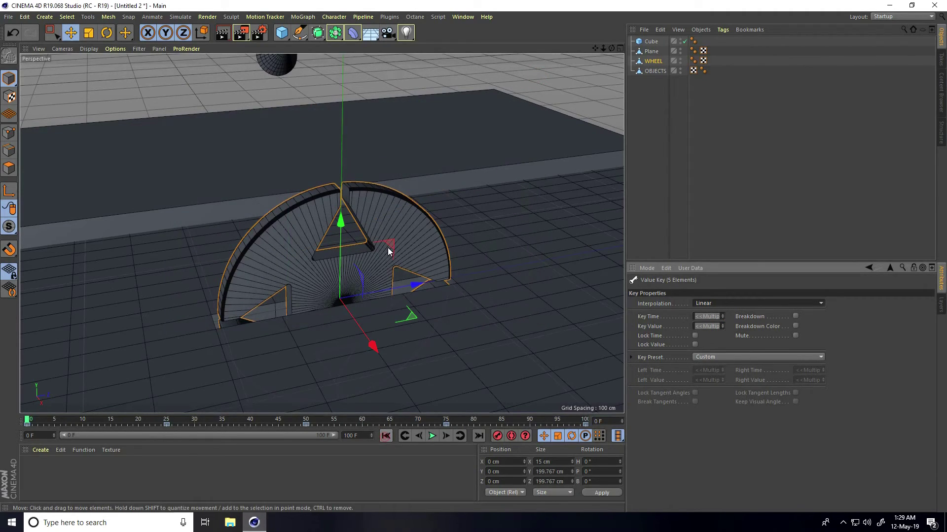
Play the animation to check the wheel's linear spin up close, stop playback and go back to frame 0.
left_click_drag(387, 247, 377, 276, "alt")
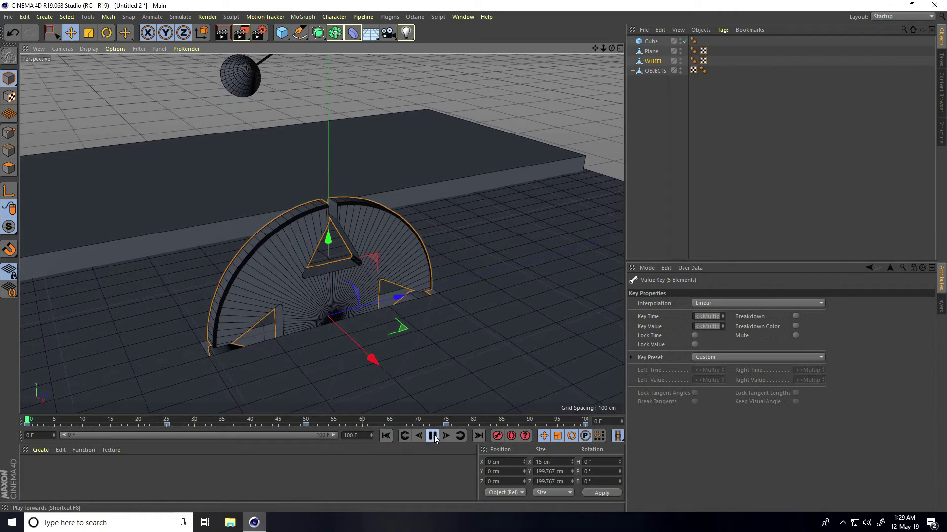
left_click(432, 436)
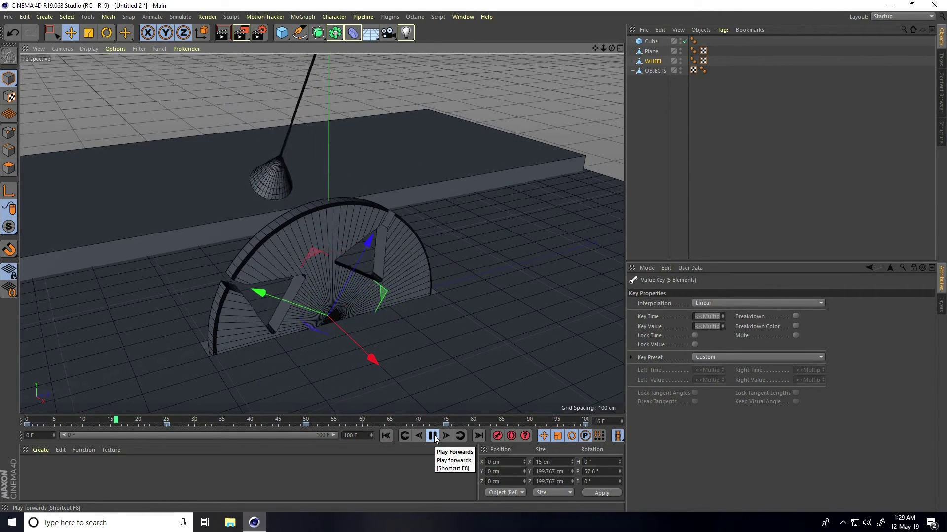
right_click_drag(324, 320, 357, 301, "alt")
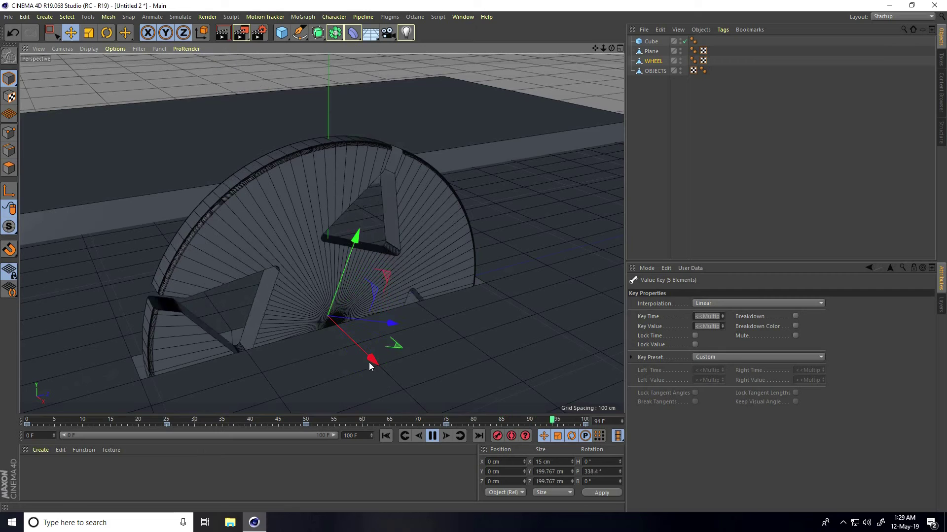
left_click(432, 436)
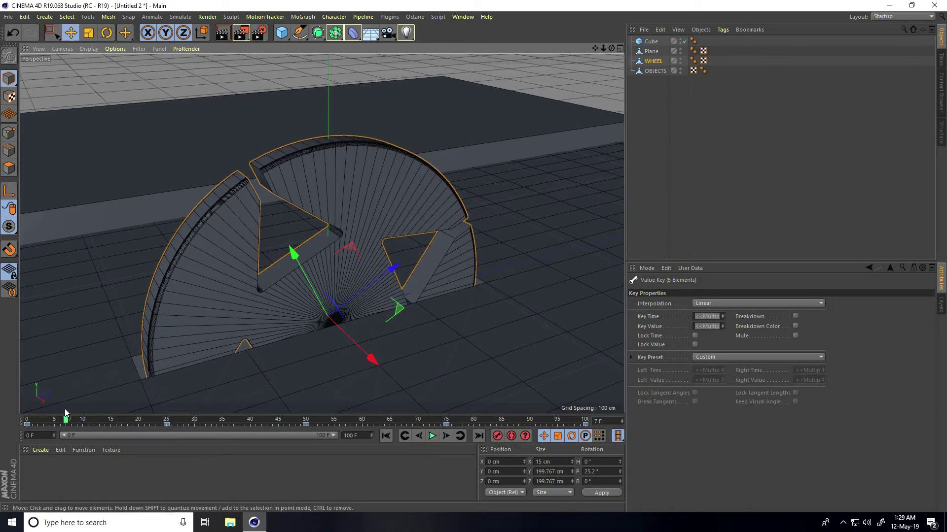
left_click_drag(66, 421, 26, 422)
Inspect how the cone and rod fit the wheel's slot at frames 0, 25 and 75.
scroll(307, 132, "up", 3)
right_click_drag(319, 131, 333, 132, "alt")
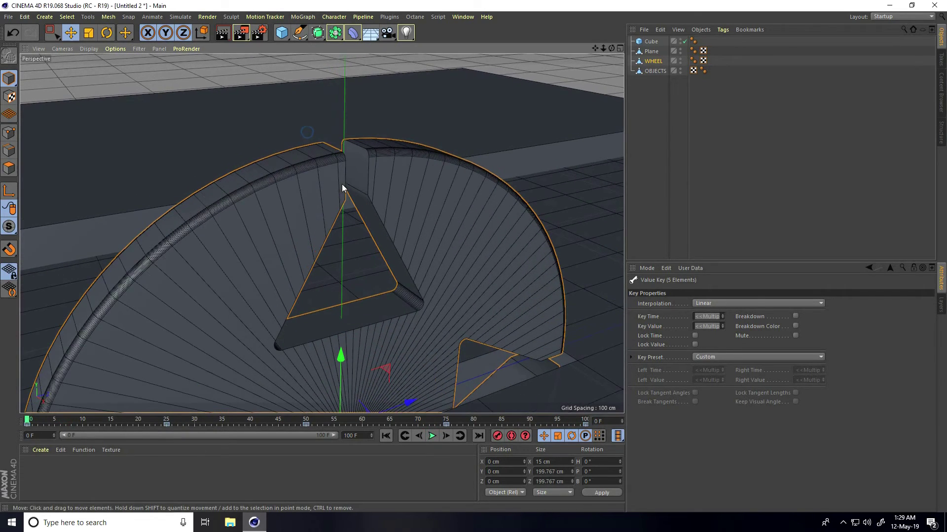
right_click_drag(339, 186, 330, 217, "alt")
left_click_drag(330, 221, 326, 242, "alt")
left_click_drag(32, 423, 167, 421)
left_click_drag(362, 172, 324, 216, "alt")
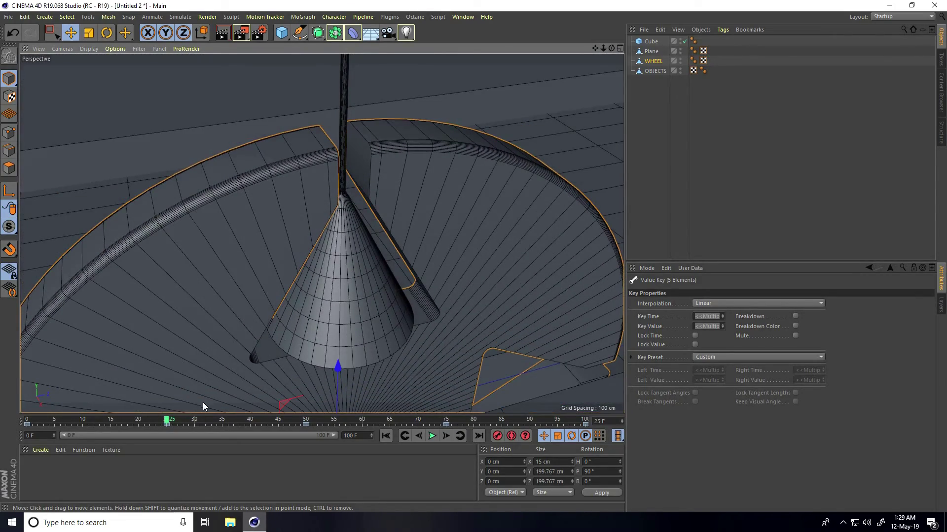
left_click_drag(167, 420, 445, 423)
left_click_drag(351, 301, 343, 276, "alt")
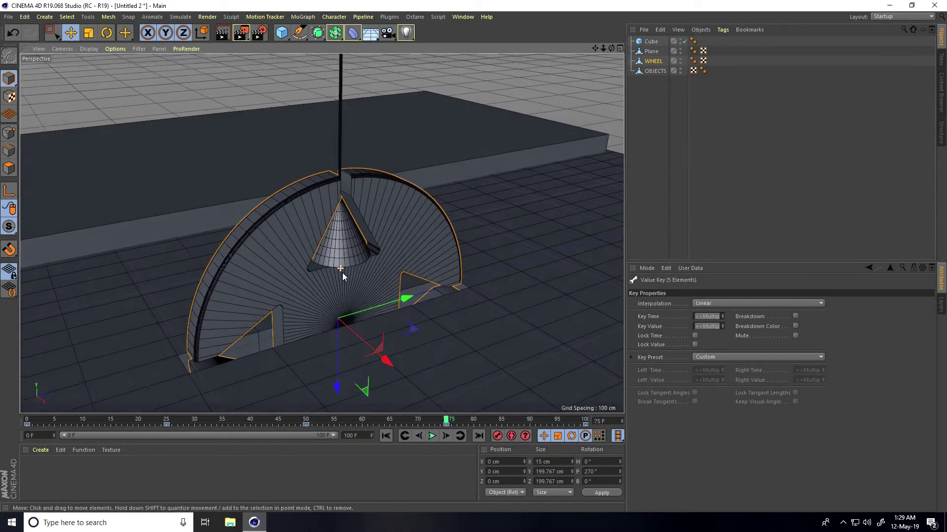
Replay the cone and wheel animation from the start, stop it and return to frame 0 with the whole slab in view.
left_click(385, 436)
left_click(433, 435)
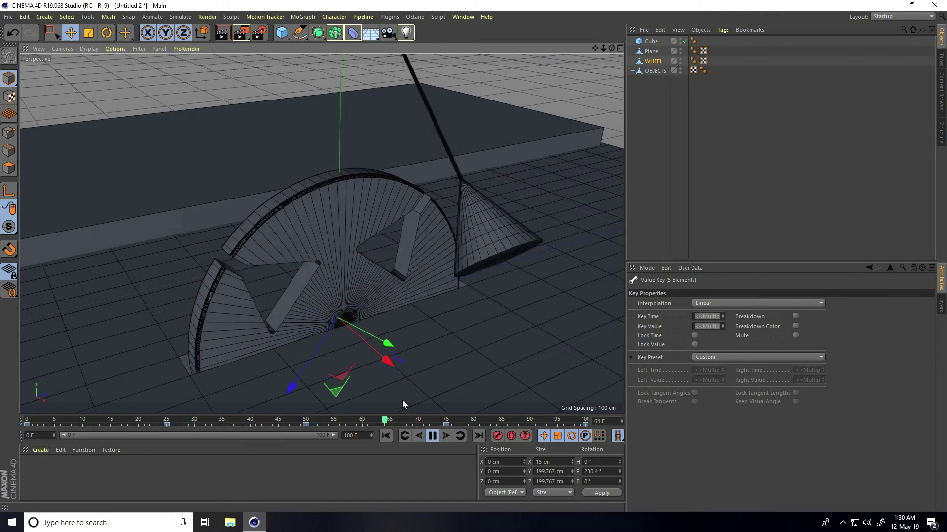
left_click(432, 437)
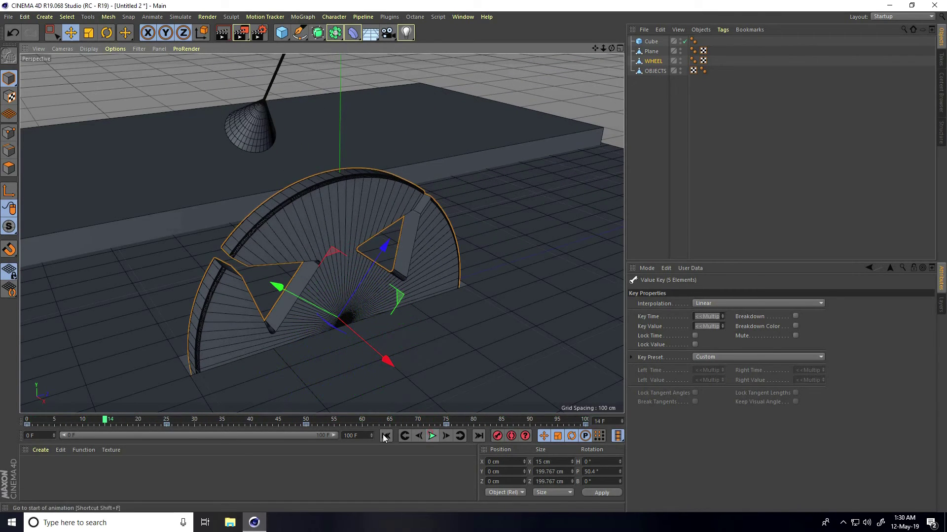
left_click(387, 437)
scroll(329, 256, "down", 4)
left_click_drag(329, 257, 346, 271, "alt")
middle_click_drag(306, 253, 323, 266, "alt")
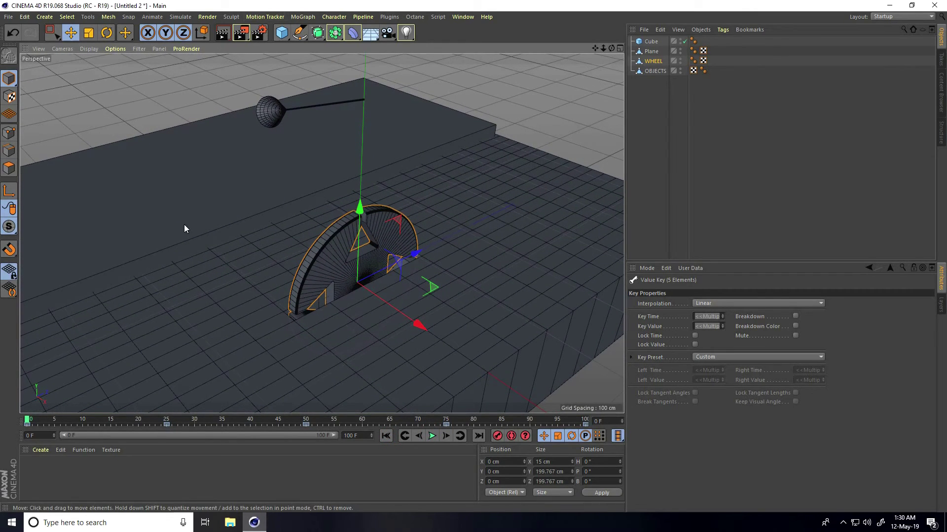
Add a MoText object reading "C4D" and set its alignment to Middle.
left_click(302, 16)
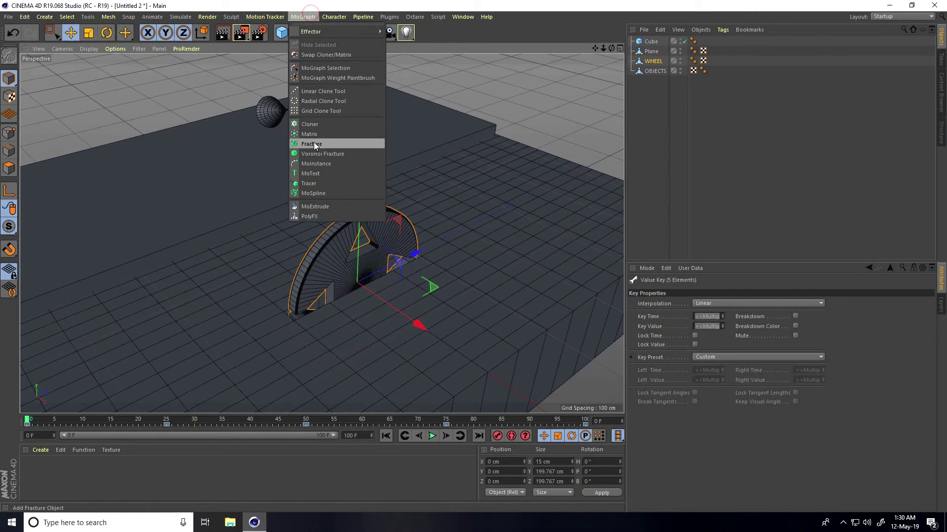
left_click(313, 175)
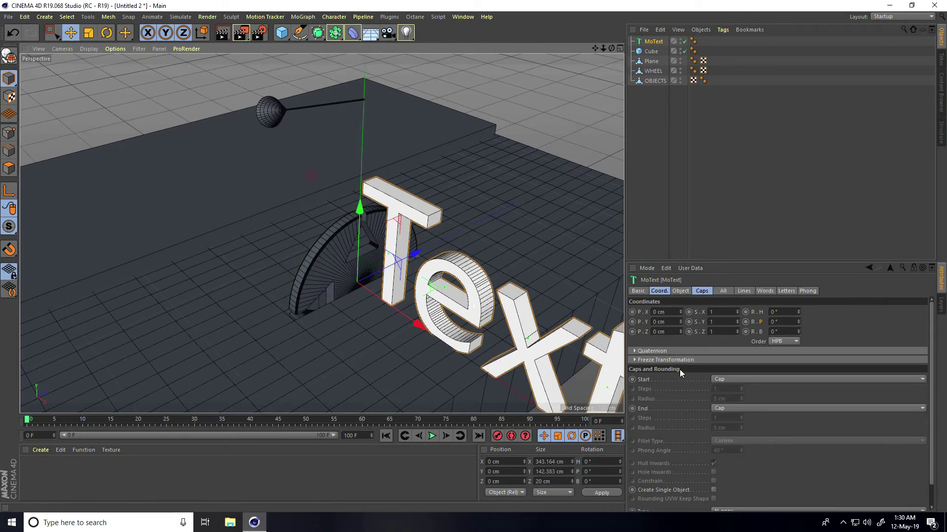
left_click(680, 293)
double_click(676, 339)
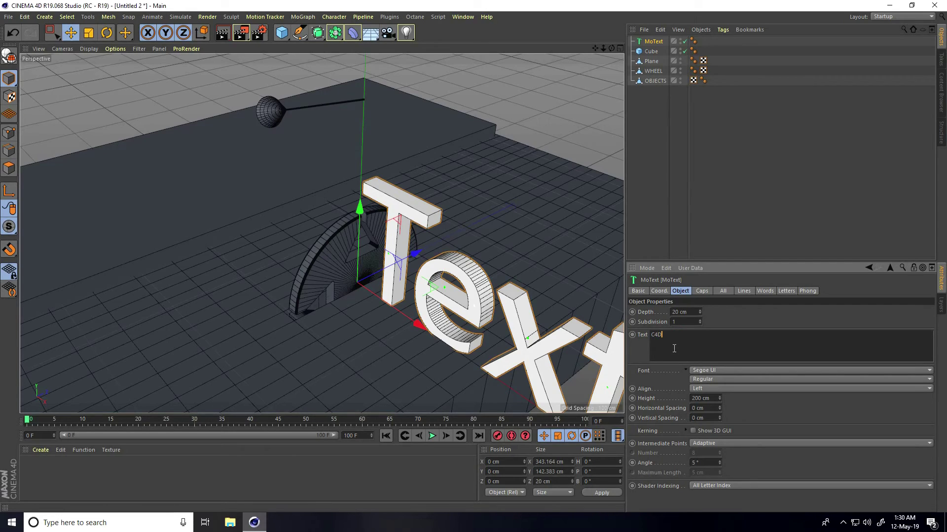
left_click(697, 392)
left_click(702, 409)
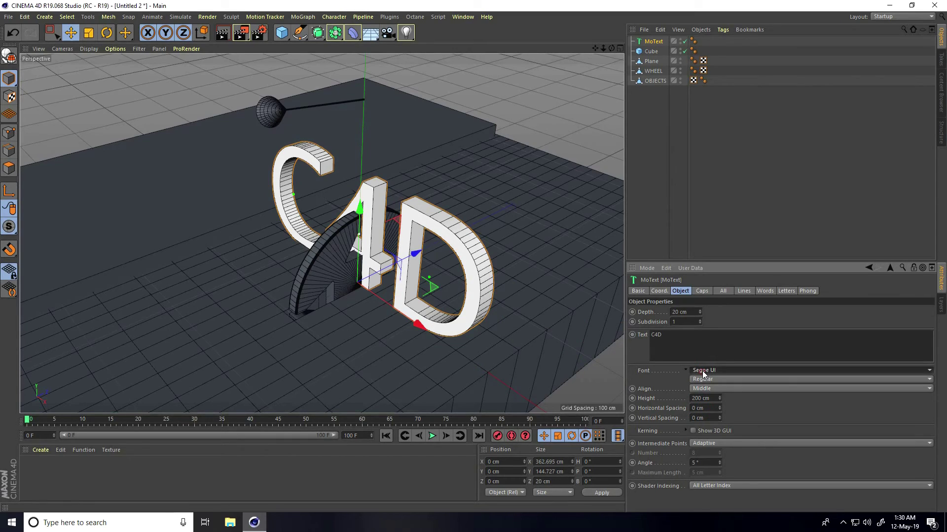
Change the C4D text's font to Roboto Black.
left_click(703, 370)
left_click(704, 373)
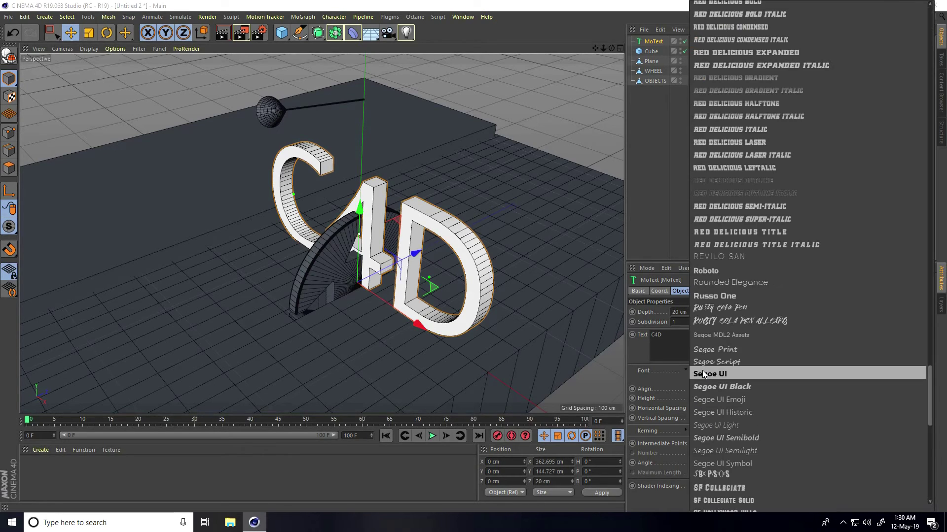
scroll(718, 368, "up", 3)
left_click(717, 391)
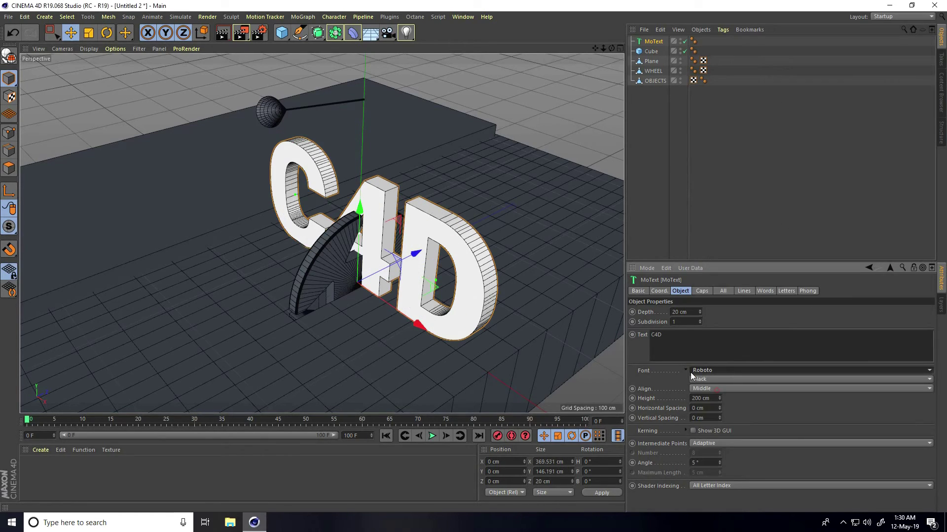
Rotate the C4D text flat with pitch and bank at -90°, and place it on the raised block at about X -224 cm, Y 27 cm.
left_click(107, 32)
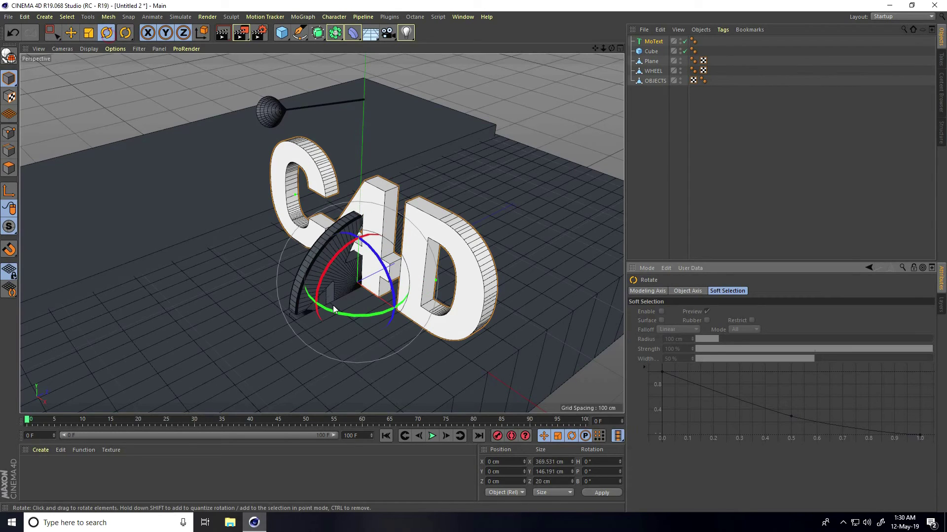
left_click_drag(334, 310, 336, 221)
left_click(70, 32)
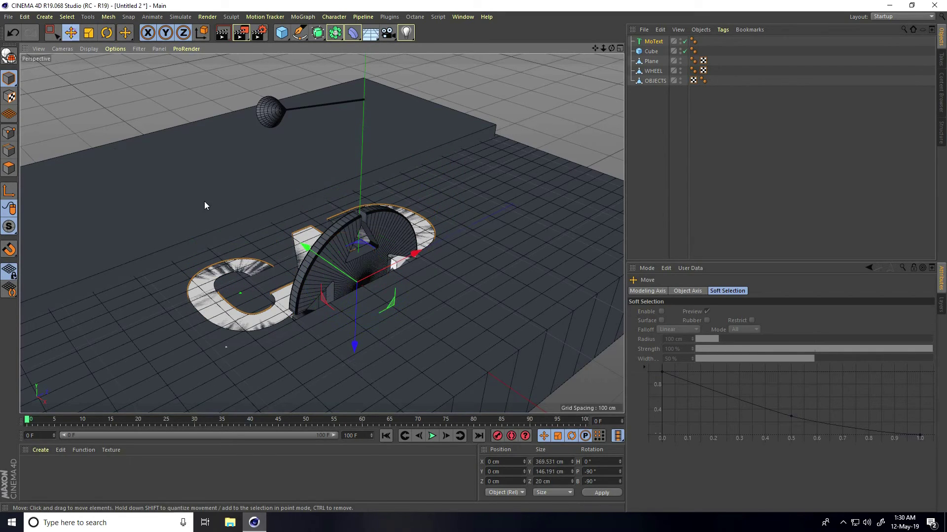
left_click_drag(314, 252, 210, 191)
left_click_drag(262, 290, 259, 271)
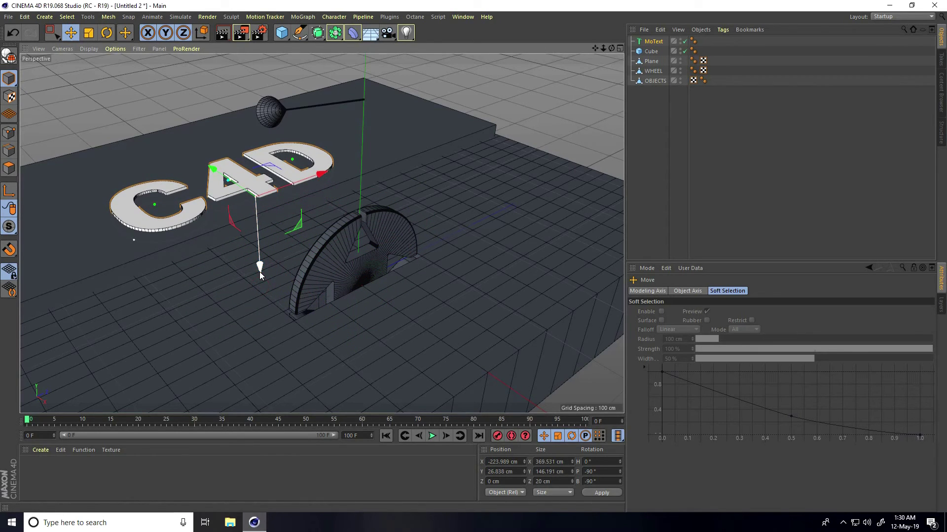
left_click(167, 112)
Load the MercyMat material file and apply one of its glossy red materials to the Cube block under the C4D text.
mouse_move(406, 237)
left_mouse_down("alt")
mouse_move(400, 255)
mouse_move(409, 231)
mouse_move(400, 232)
left_mouse_up("alt")
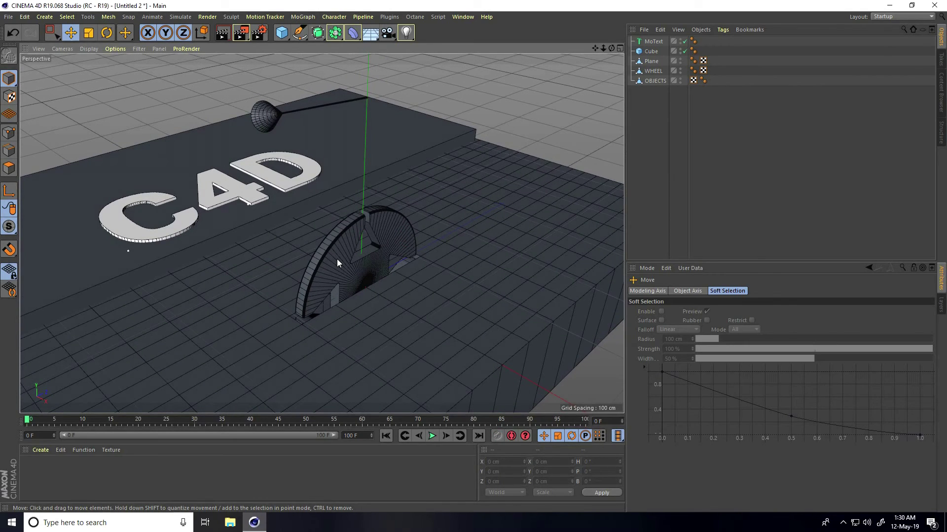
left_click(34, 451)
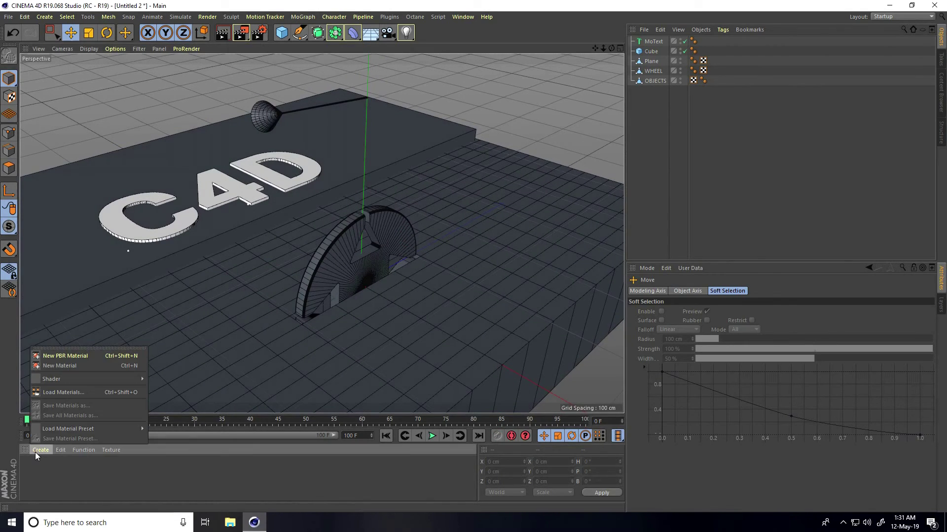
left_click(48, 392)
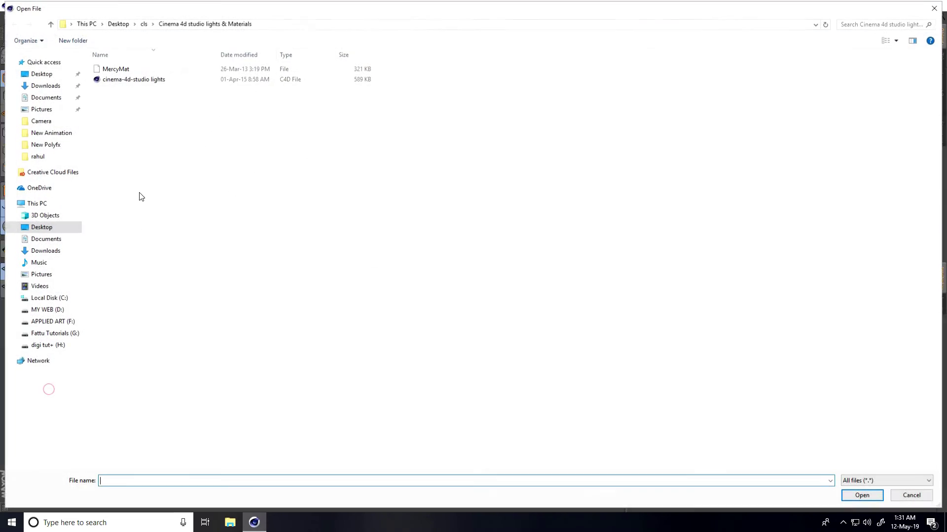
left_click(112, 69)
left_click(863, 498)
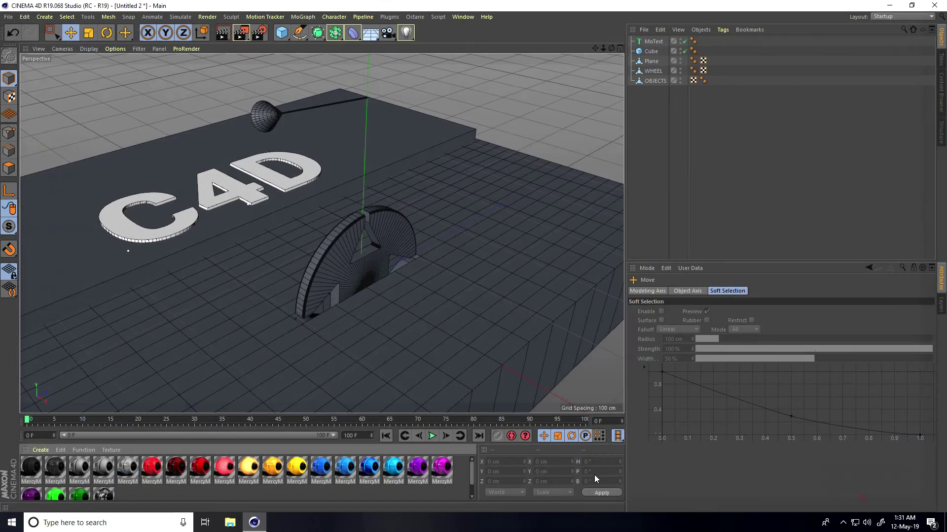
left_click_drag(203, 456, 114, 259)
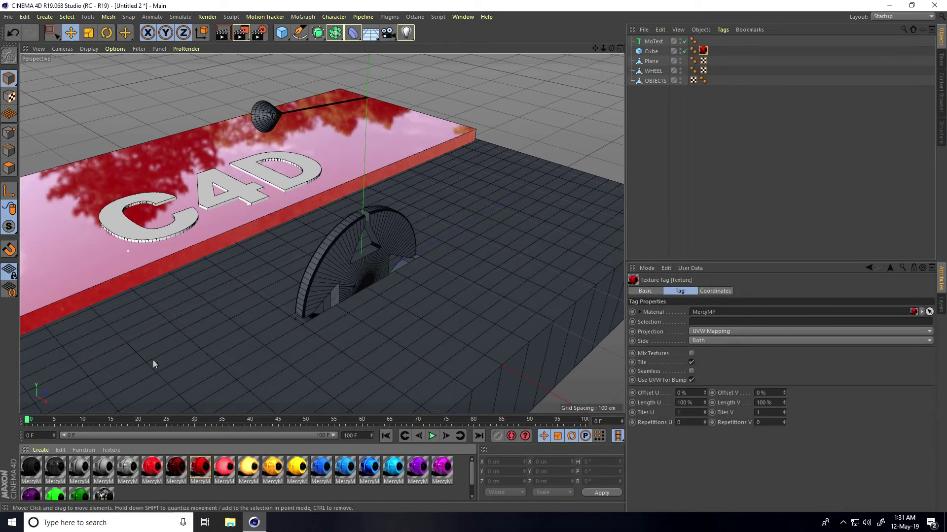
Turn the light grey MercyMat material pure white by disabling its Diffusion channel and setting the color value V to 100%.
scroll(256, 226, "up", 3)
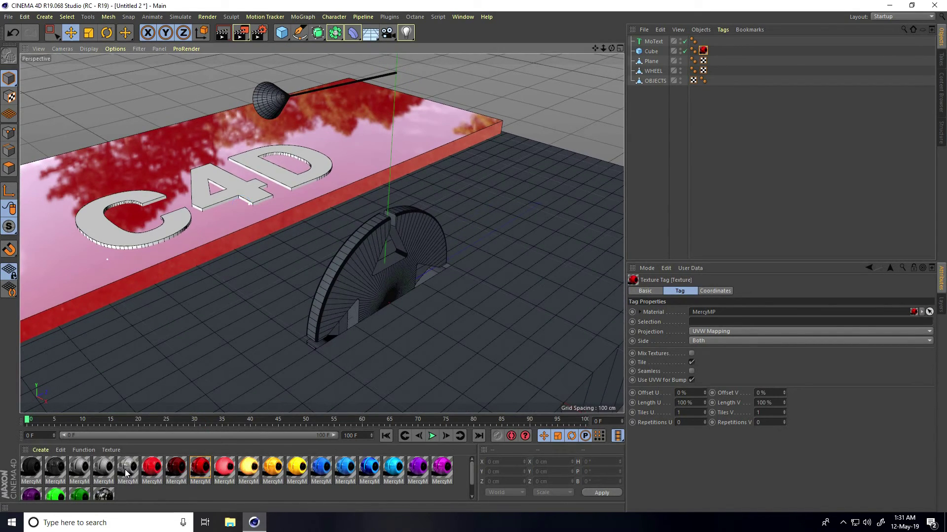
left_click(125, 467)
double_click(129, 471)
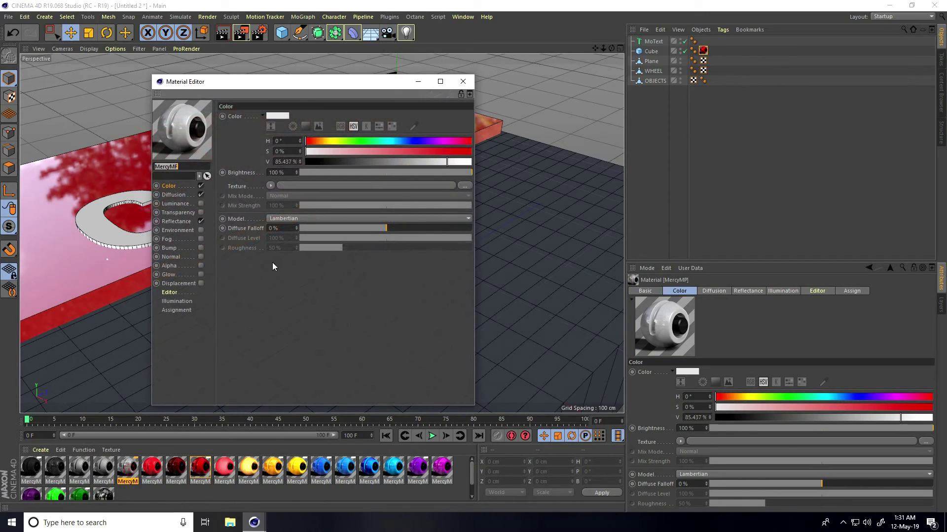
left_click(202, 195)
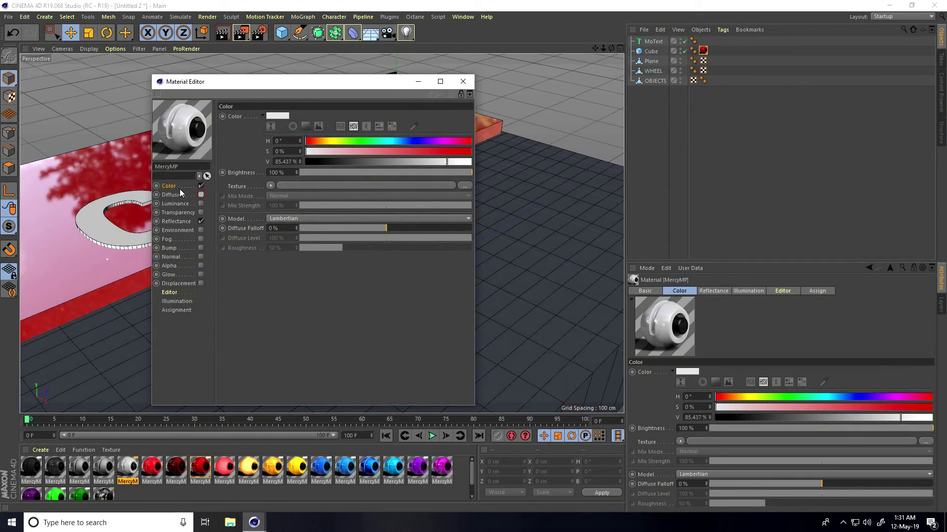
left_click_drag(451, 162, 511, 161)
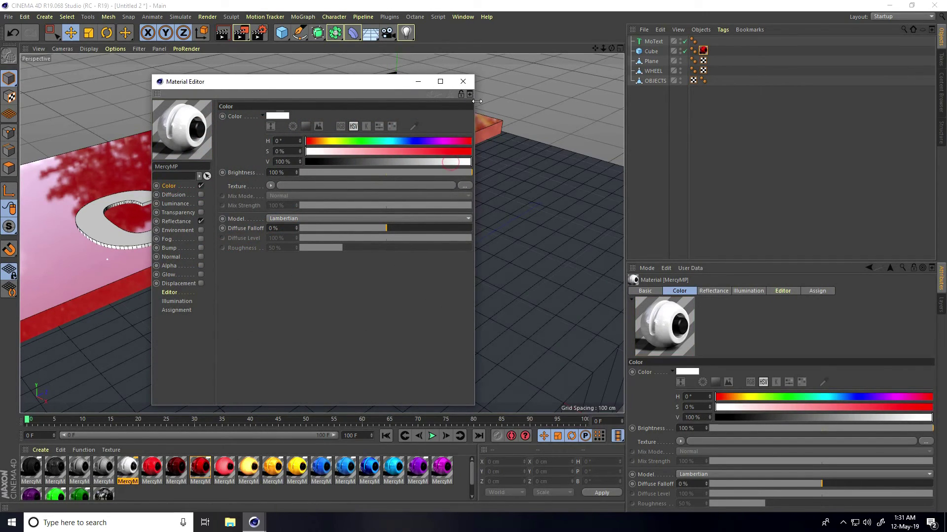
left_click(463, 83)
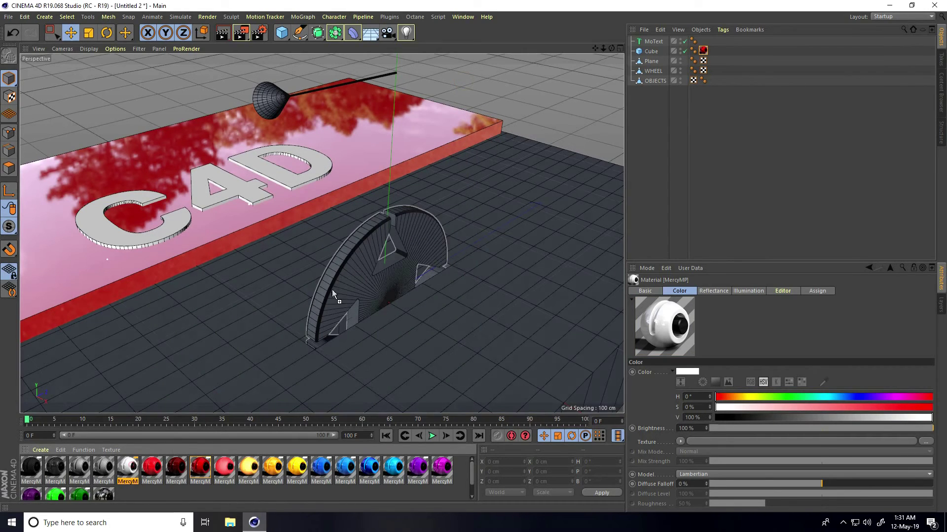
Apply the white material to the WHEEL, the C4D MoText and the OBJECTS cone and rod.
left_click_drag(341, 280, 340, 280)
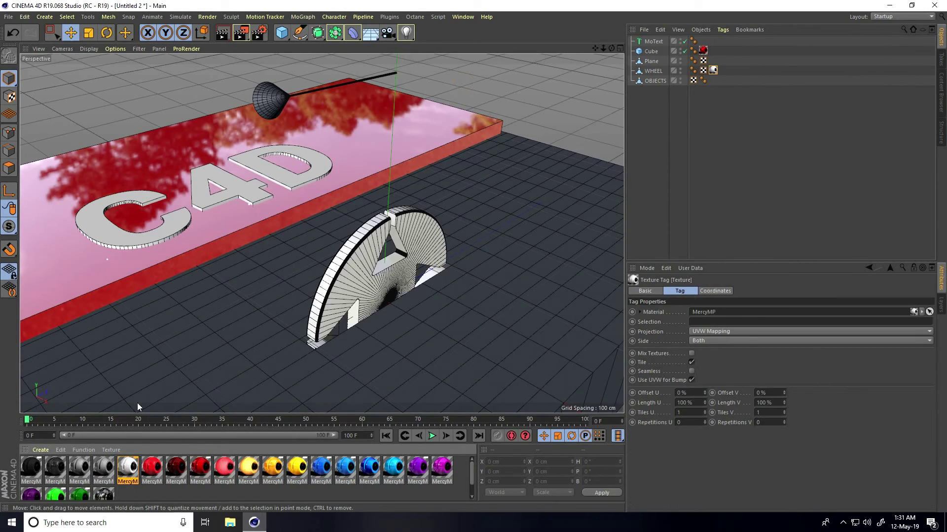
left_click_drag(117, 474, 100, 220)
key("ctrl+z")
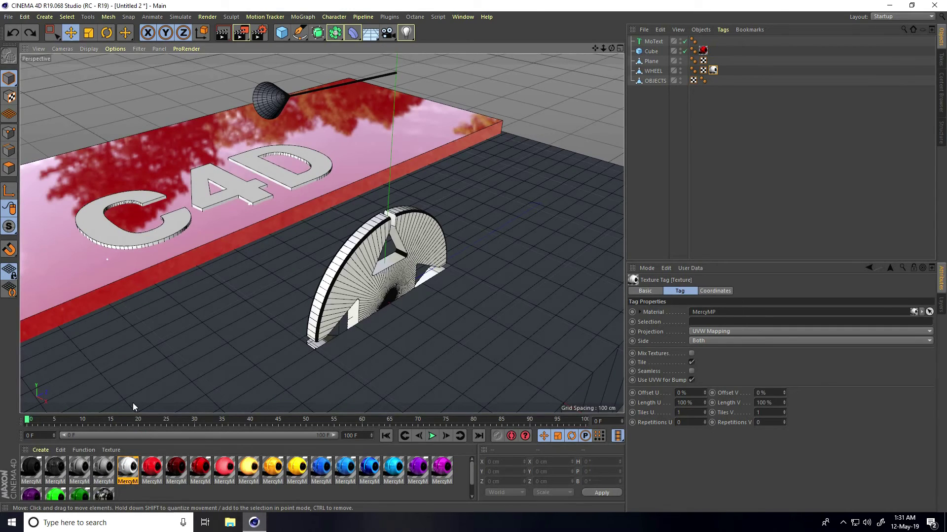
left_click(659, 42)
left_click_drag(128, 468, 655, 82)
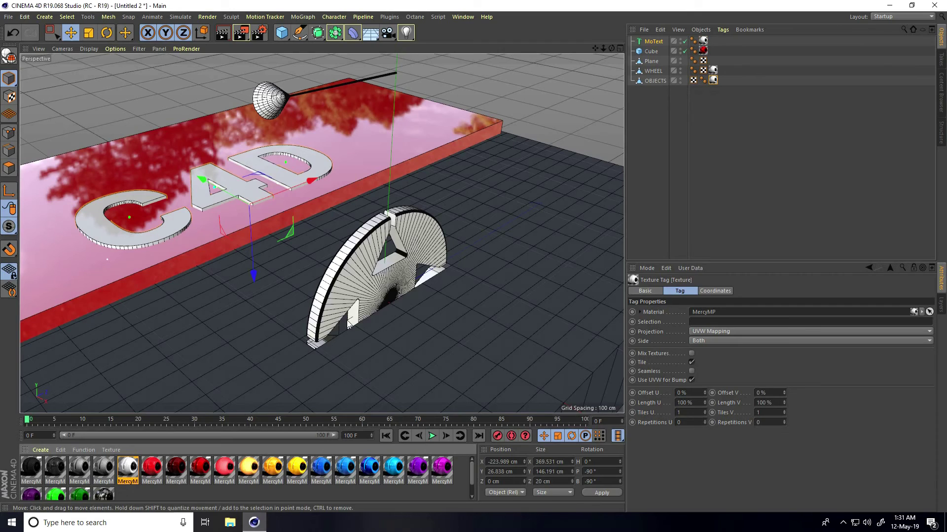
Disable the Bump channel in the first black MercyMat material and apply it to the Plane slab.
left_click(162, 367)
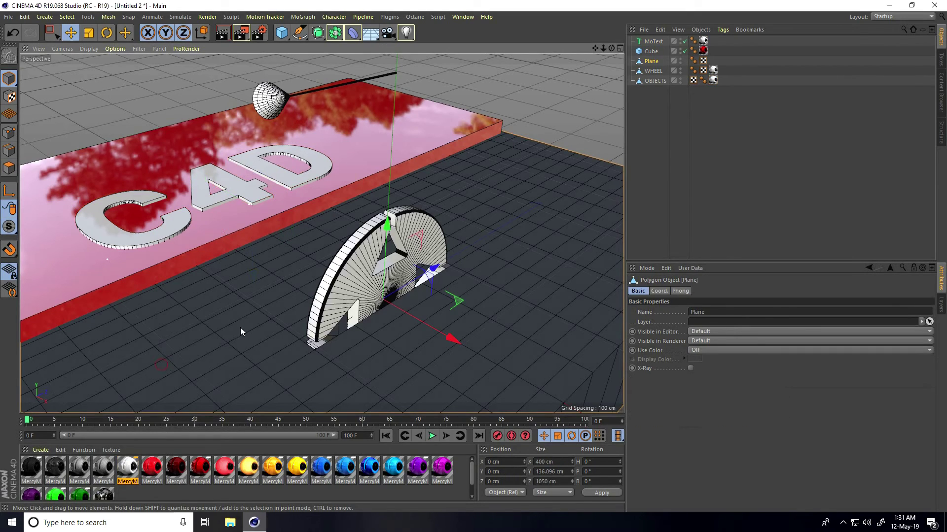
double_click(54, 467)
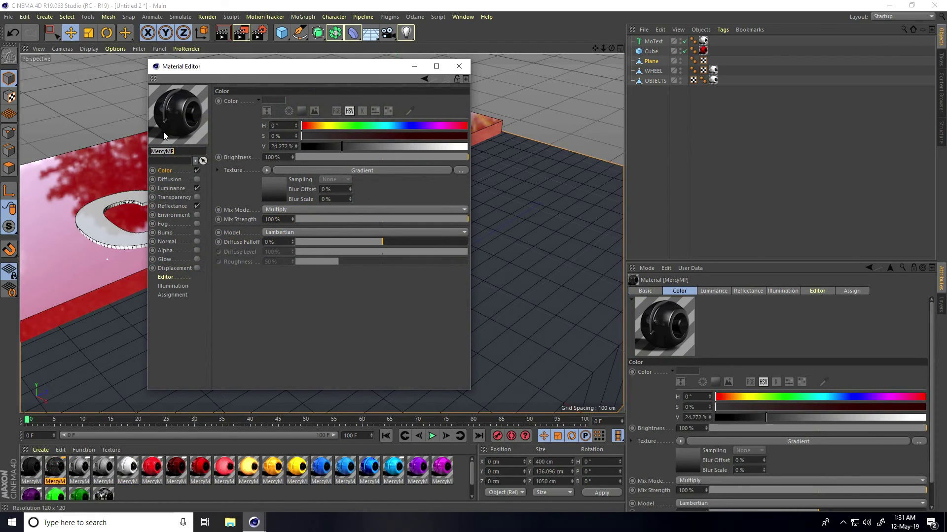
left_click(459, 66)
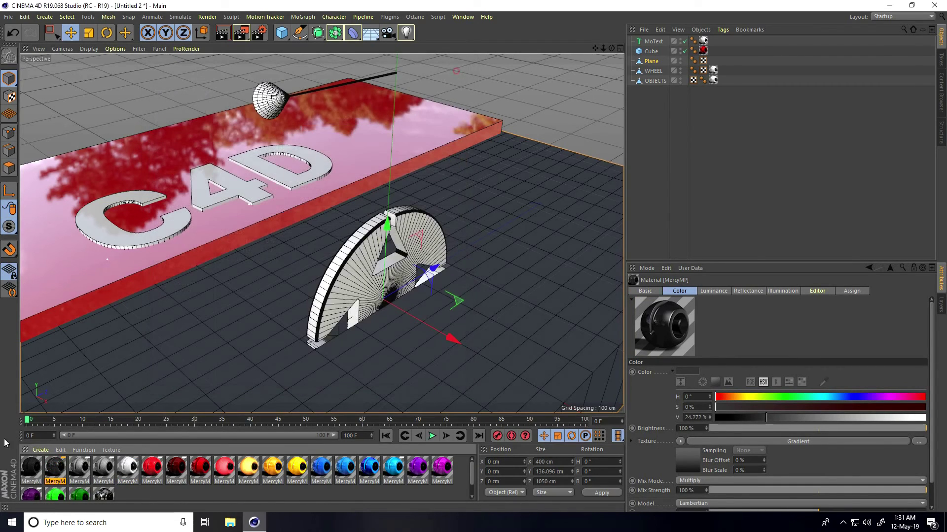
double_click(31, 468)
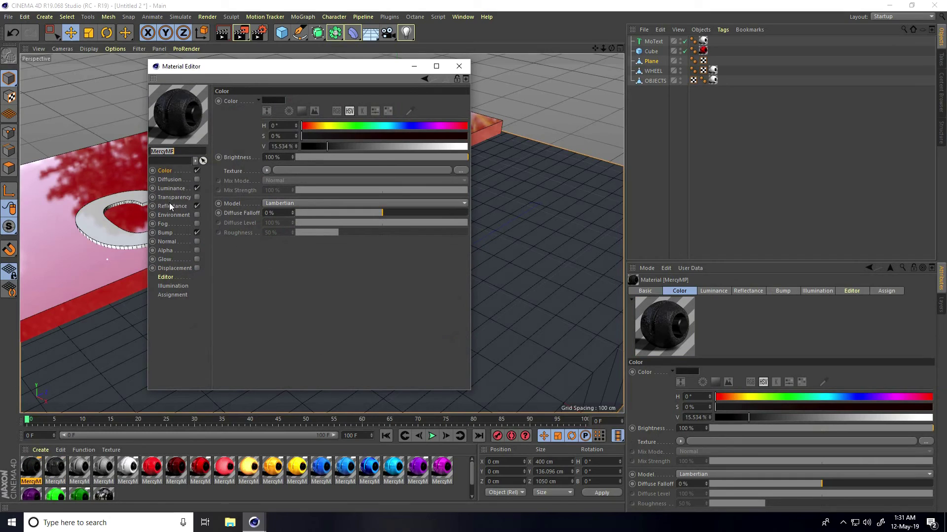
left_click(197, 232)
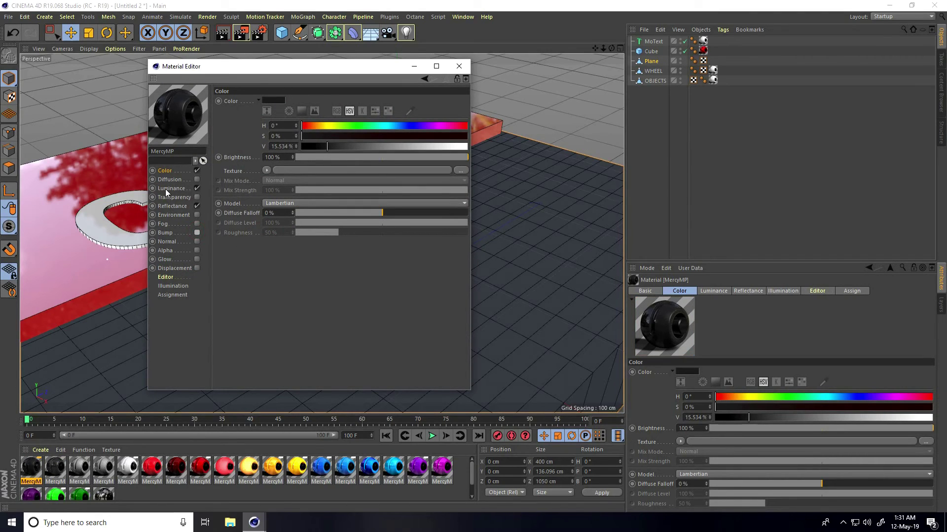
left_click(459, 66)
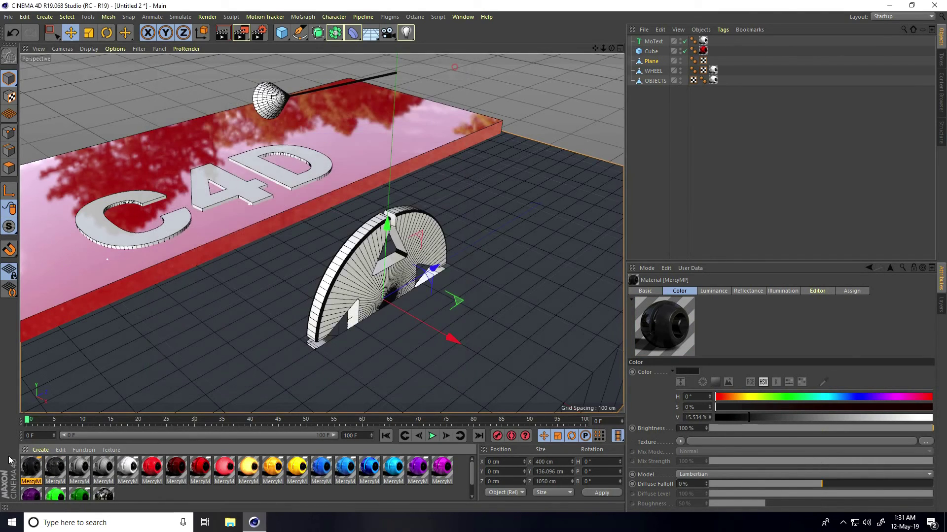
left_click_drag(31, 468, 170, 314)
Select the Cube block and C4D text together and move them along X toward the wheel, to about X -240 cm.
mouse_move(264, 273)
left_mouse_down("alt")
mouse_move(290, 298)
mouse_move(271, 283)
mouse_move(266, 292)
mouse_move(276, 294)
left_mouse_up("alt")
right_click_drag(287, 285, 307, 276, "alt")
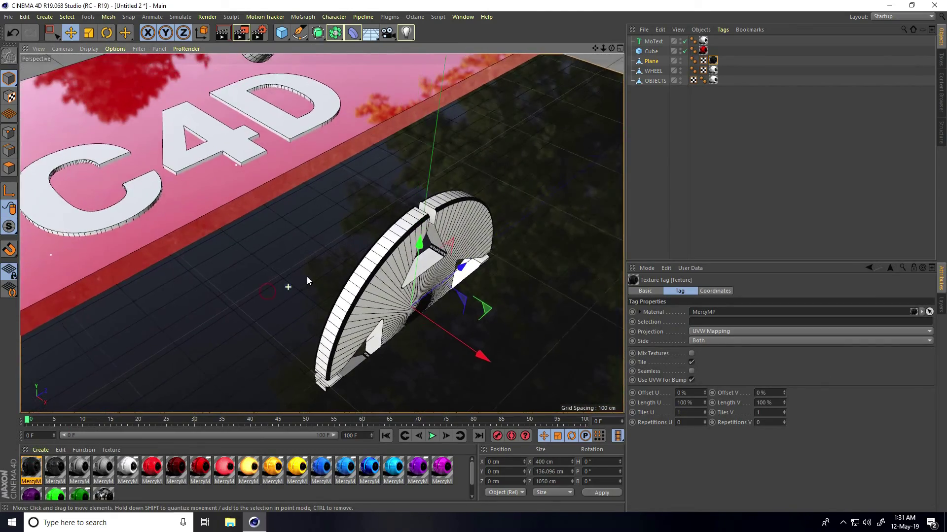
left_click_drag(307, 276, 291, 265, "alt")
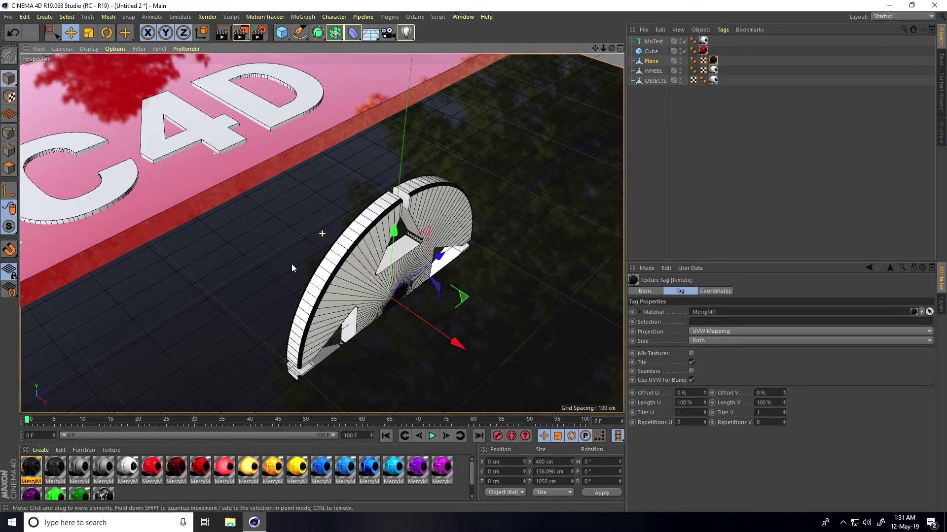
left_click(173, 184)
left_click(153, 143, "shift")
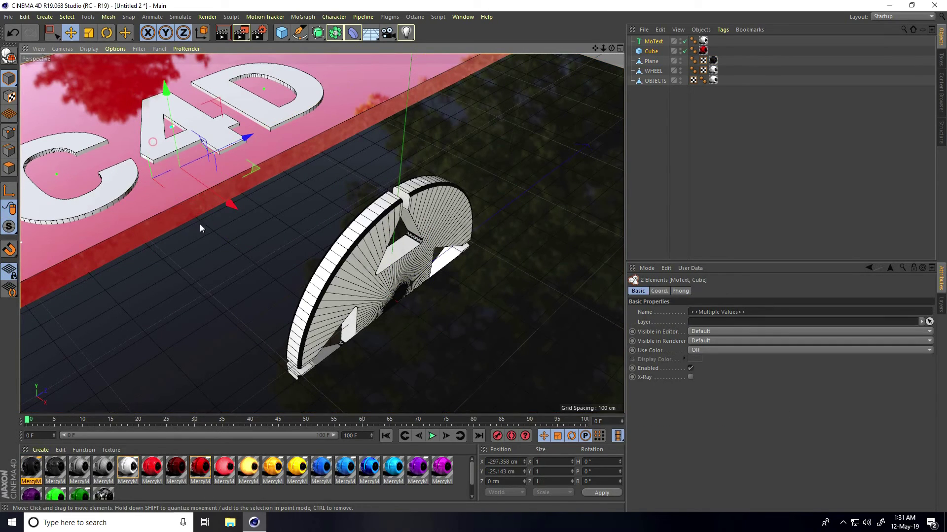
left_click_drag(229, 207, 276, 241)
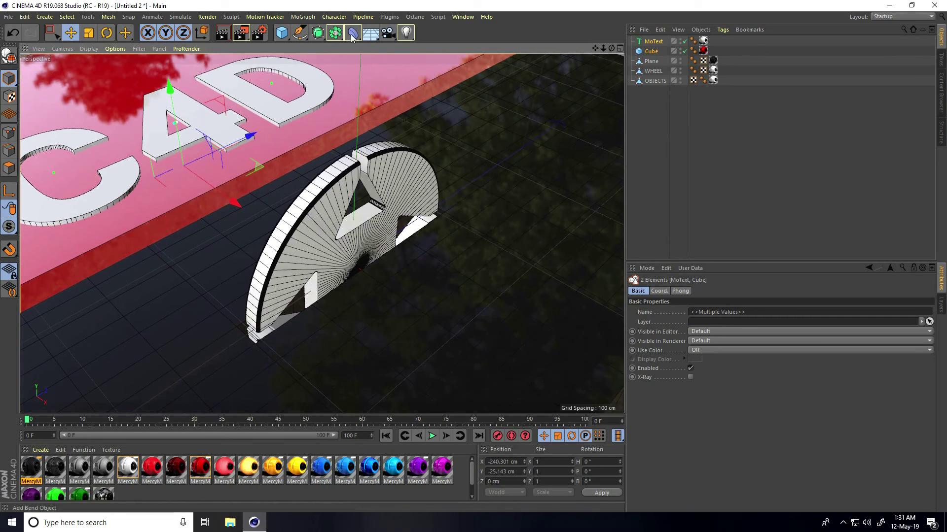
Add a camera from the current view and lock it with a Protection tag.
left_click_drag(384, 35, 407, 50)
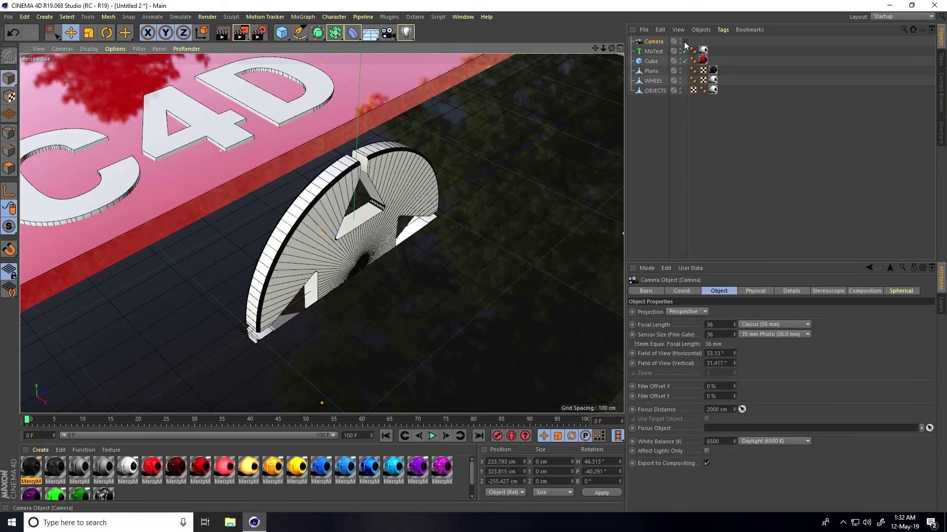
right_click(651, 41)
mouse_move(696, 46)
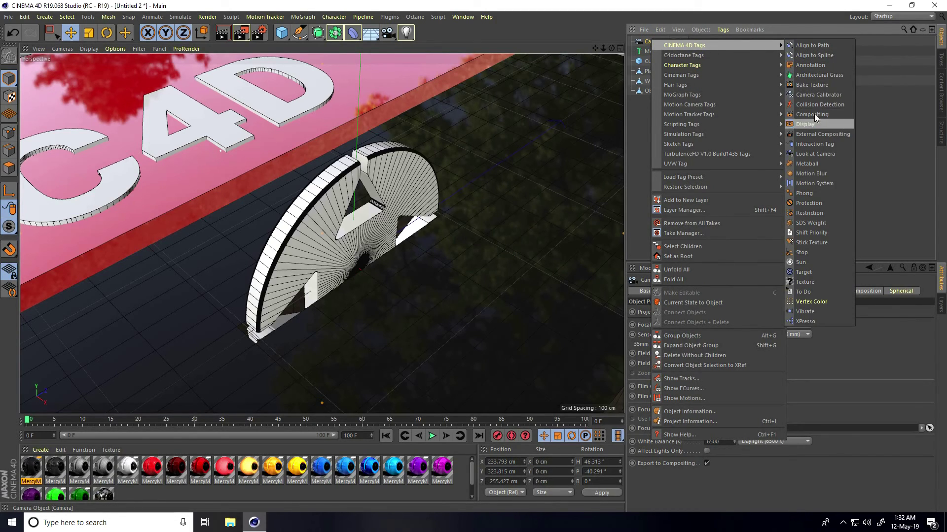
left_click(807, 200)
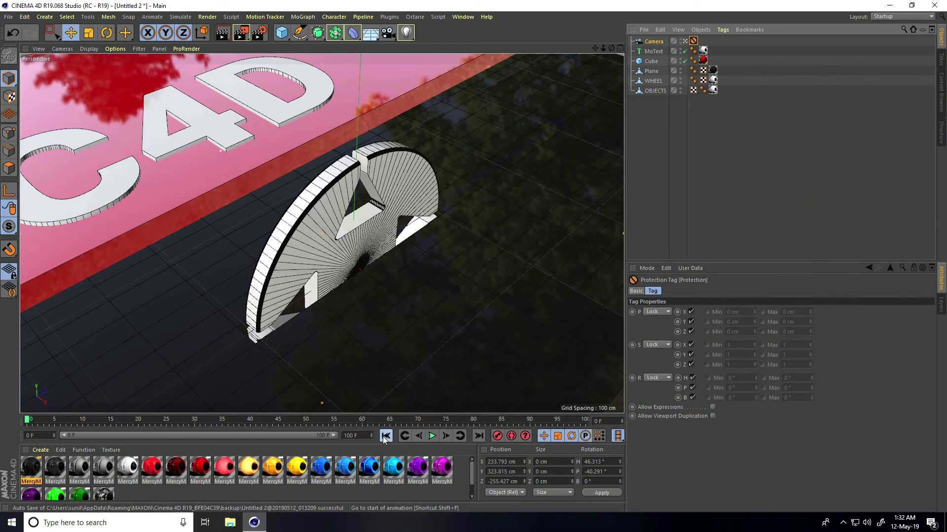
Preview the animation through the camera and merge the cinema-4d-studio lights file into the scene.
left_click(431, 436)
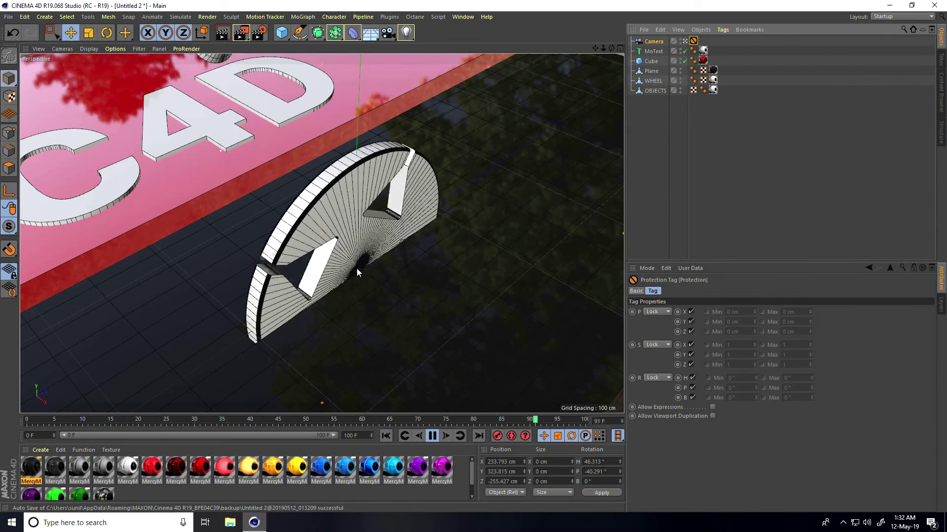
left_click(432, 436)
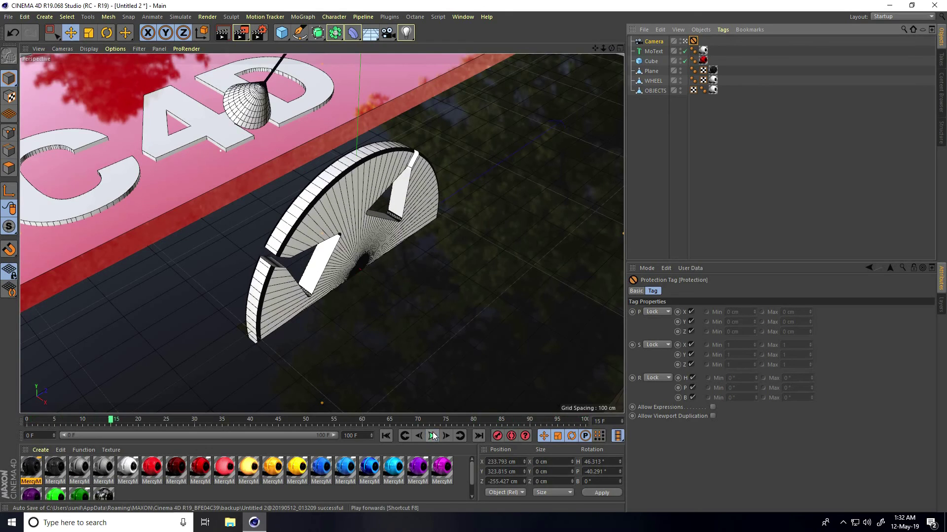
left_click(8, 19)
left_click(27, 54)
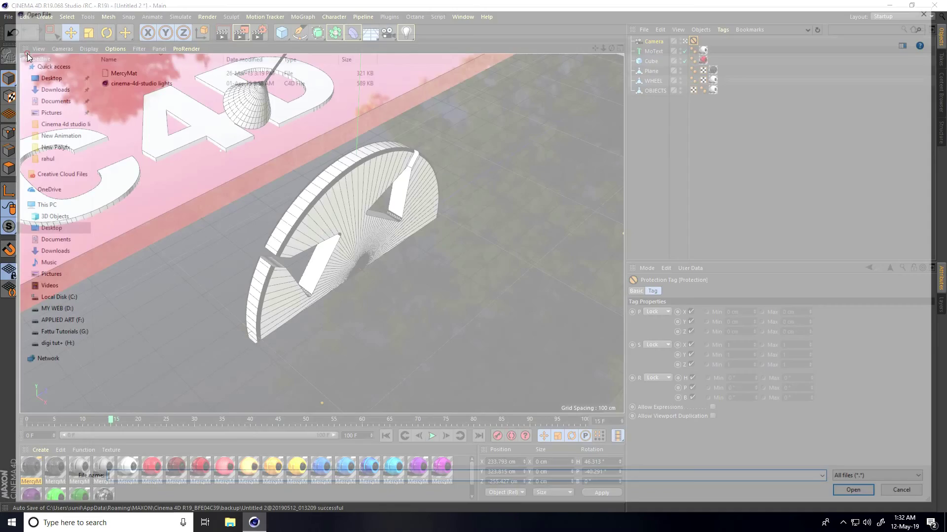
left_click(152, 80)
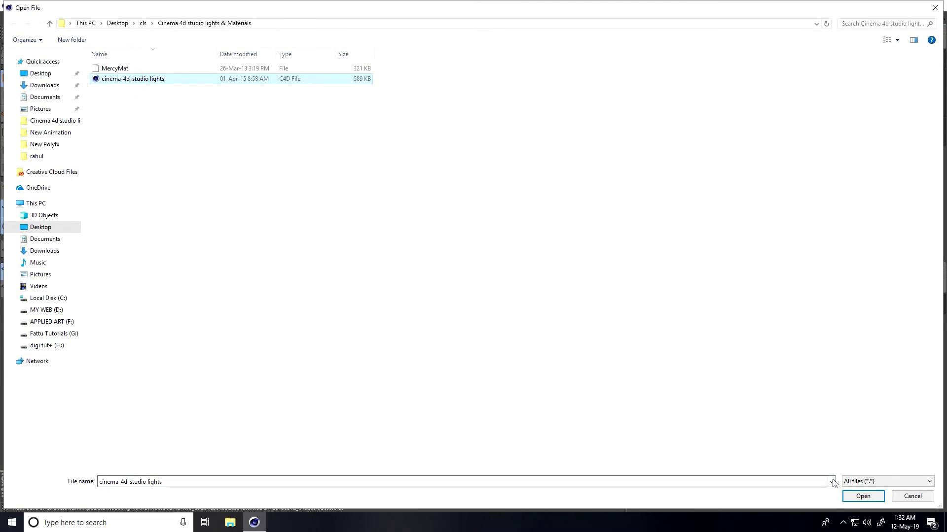
left_click(862, 497)
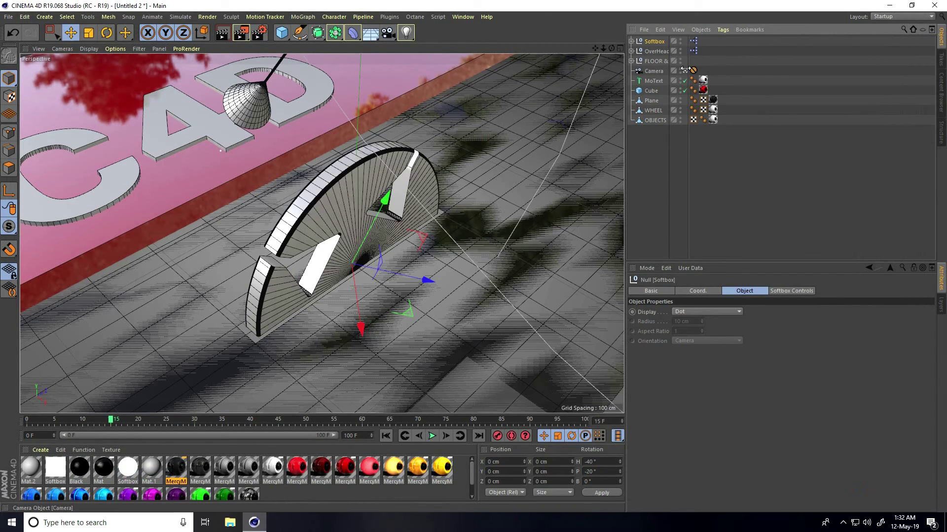
Leave the camera view and lower the FLOOR & BACKGROUND group beneath the Plane slab, to about Y -263 cm.
left_click(684, 71)
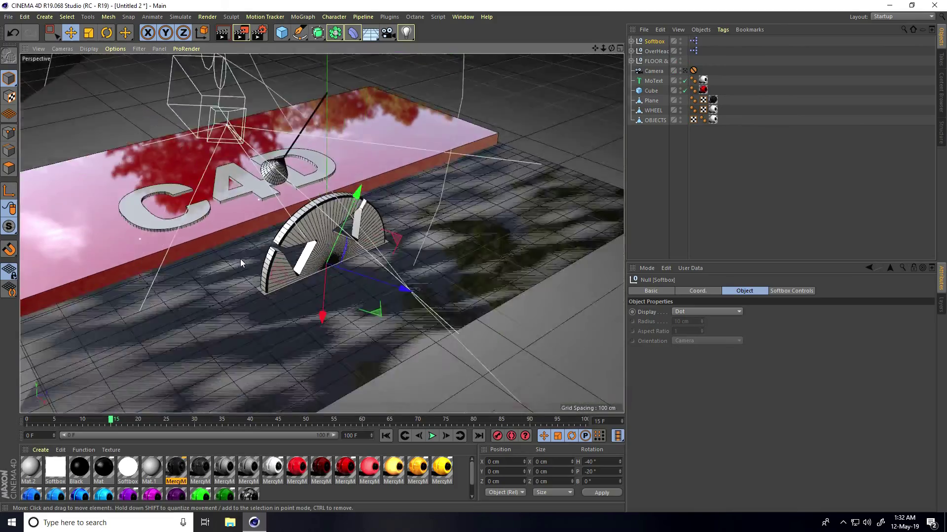
scroll(240, 259, "down", 3)
left_click_drag(241, 259, 197, 262, "alt")
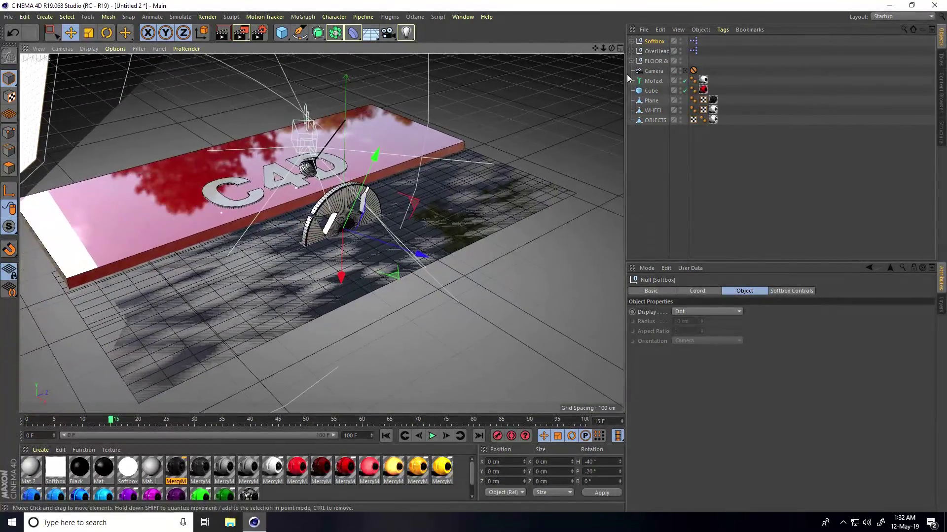
left_click(656, 61)
left_click_drag(487, 81, 486, 185)
scroll(384, 200, "down", 3)
left_click_drag(378, 199, 442, 192, "alt")
scroll(393, 232, "down", 4)
left_click_drag(393, 231, 414, 224, "alt")
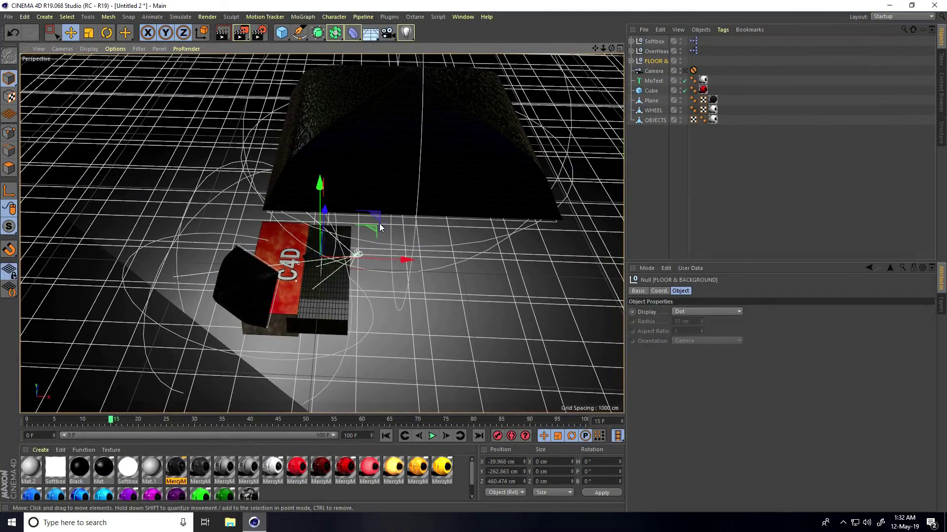
Move the OverHead Softbox along X to about 34 cm and return to the scene camera's view.
left_click(652, 53)
left_click_drag(476, 156, 416, 155)
left_click(685, 71)
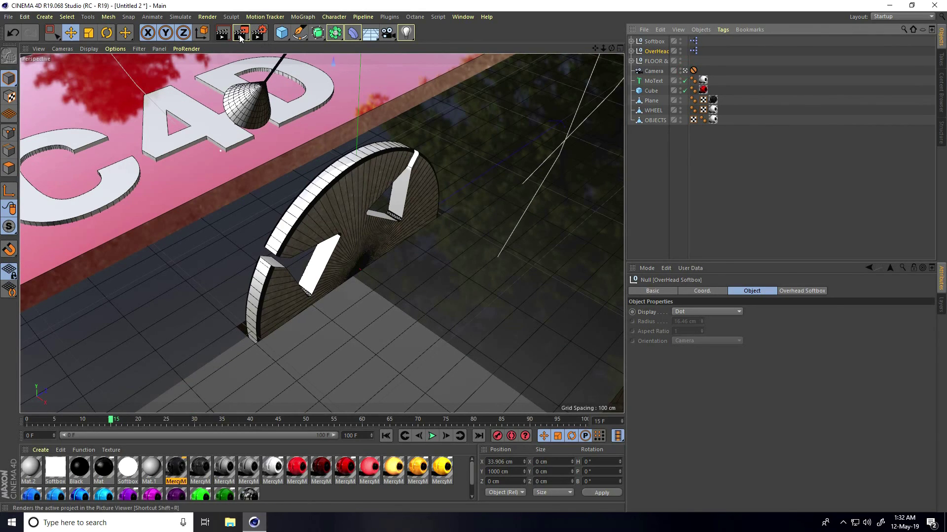
Add the Global Illumination effect to the render settings and set Anti-Aliasing to Best.
left_click(259, 34)
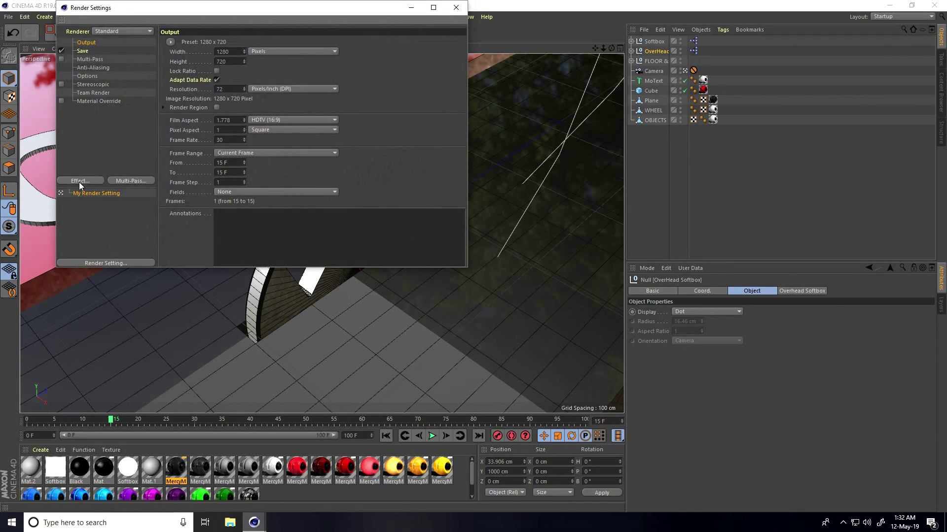
left_click(79, 181)
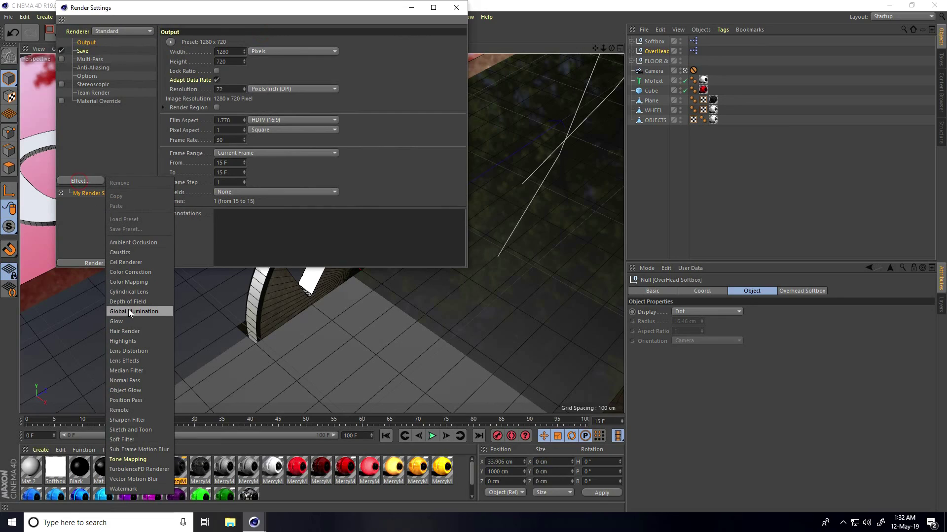
left_click(158, 313)
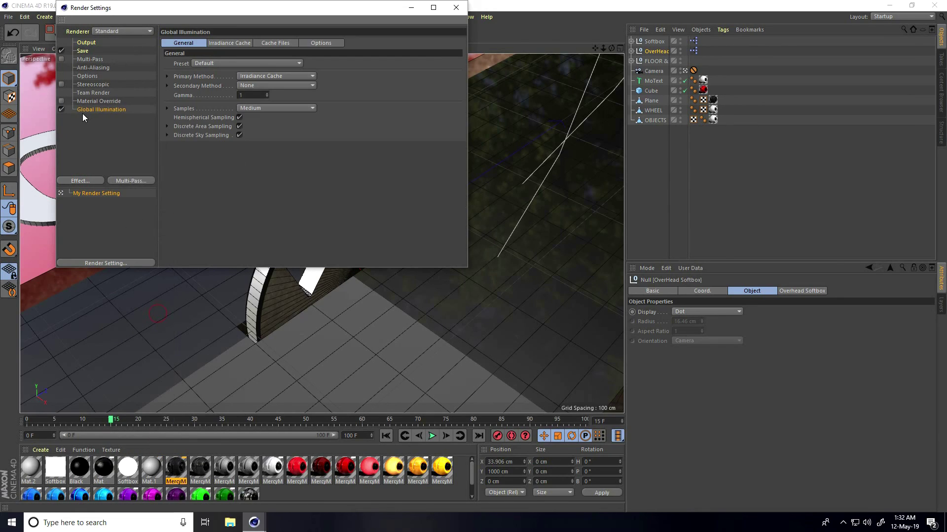
left_click(94, 67)
left_click(267, 42)
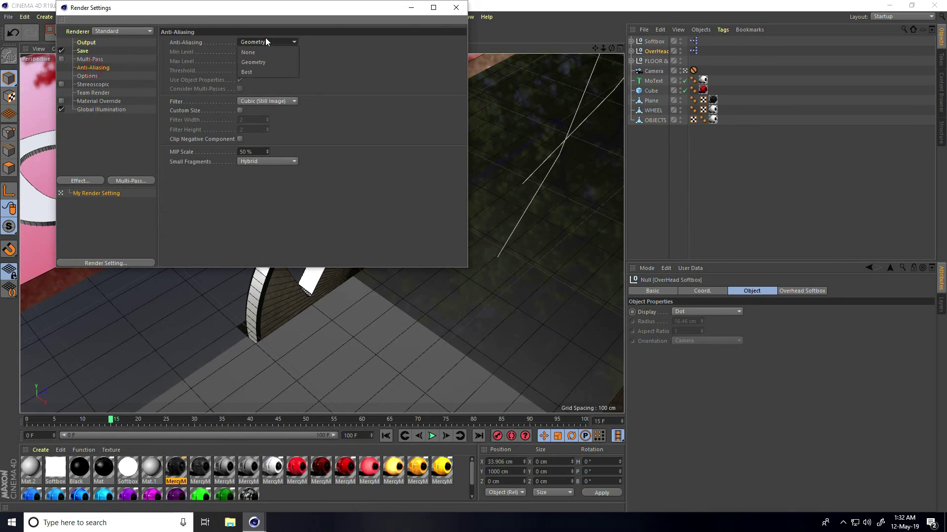
left_click(260, 72)
Set the render save format to MP4 and the output file name to 1 in the personal video-clips folder on the Desktop.
left_click(82, 51)
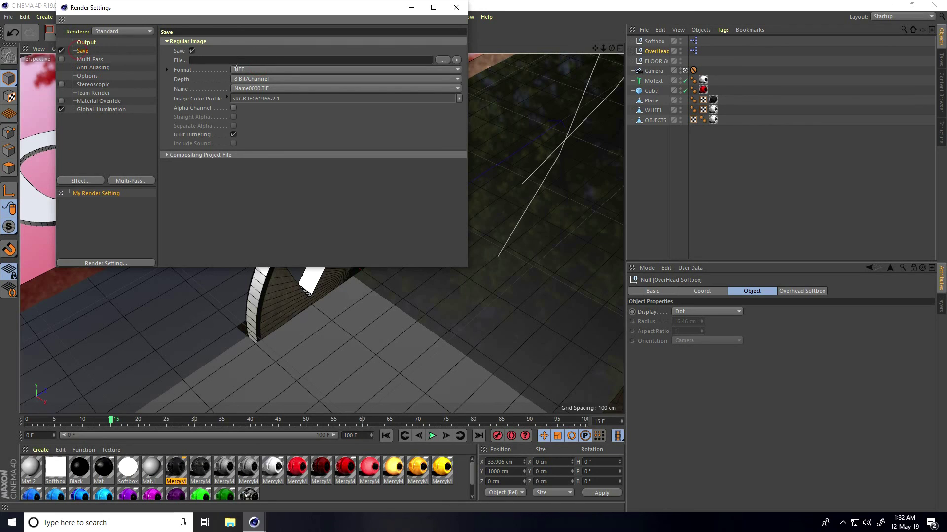
left_click(259, 69)
left_click(247, 271)
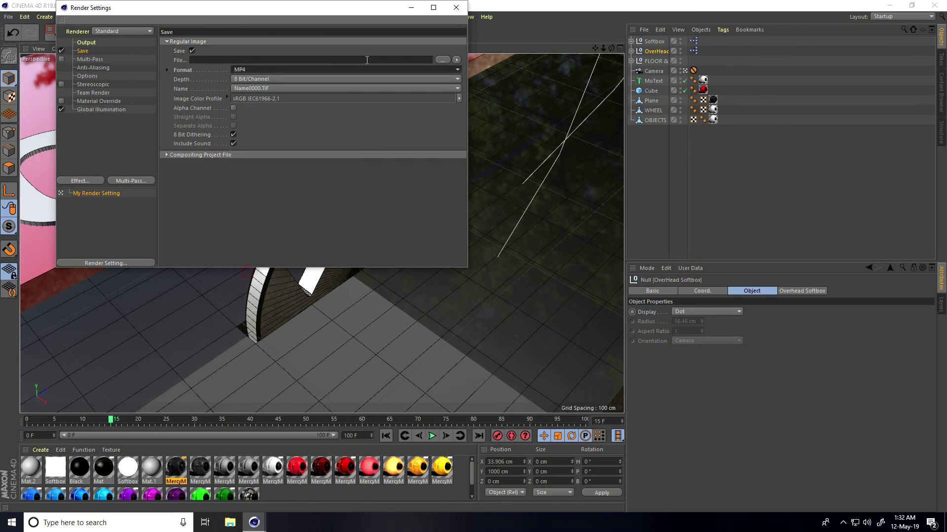
left_click(448, 60)
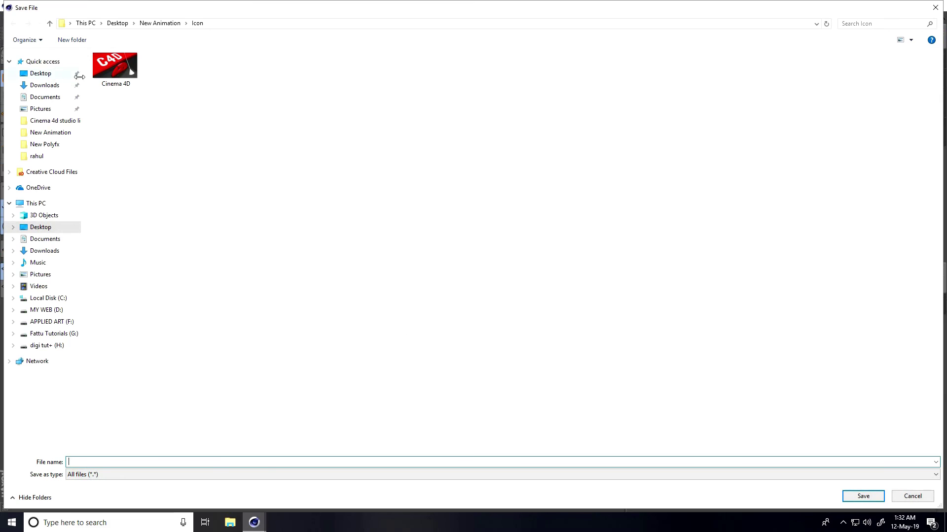
left_click(42, 76)
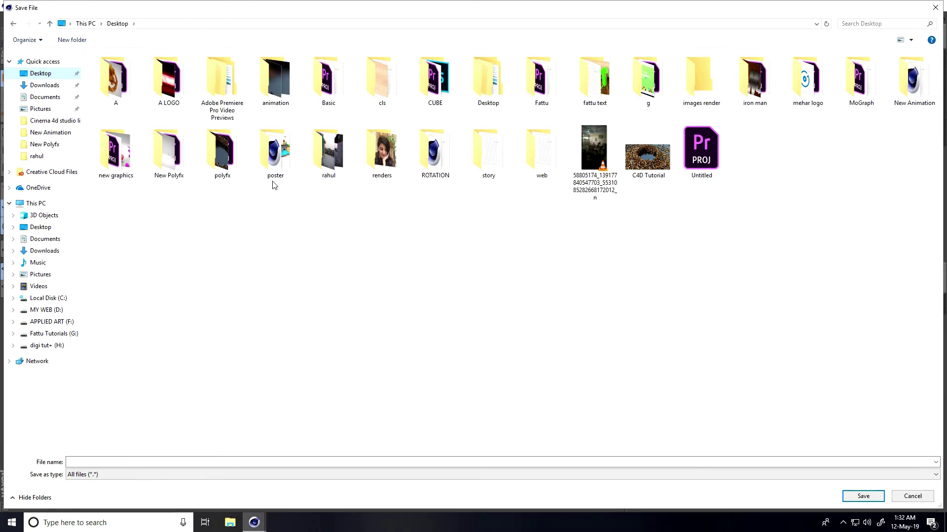
left_click(325, 157)
double_click(325, 157)
left_click(177, 460)
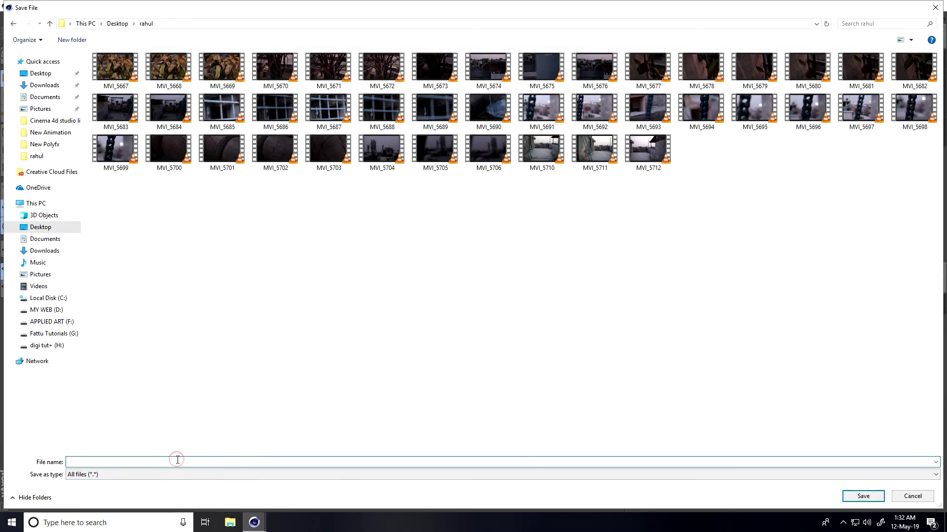
type("1")
left_click(863, 496)
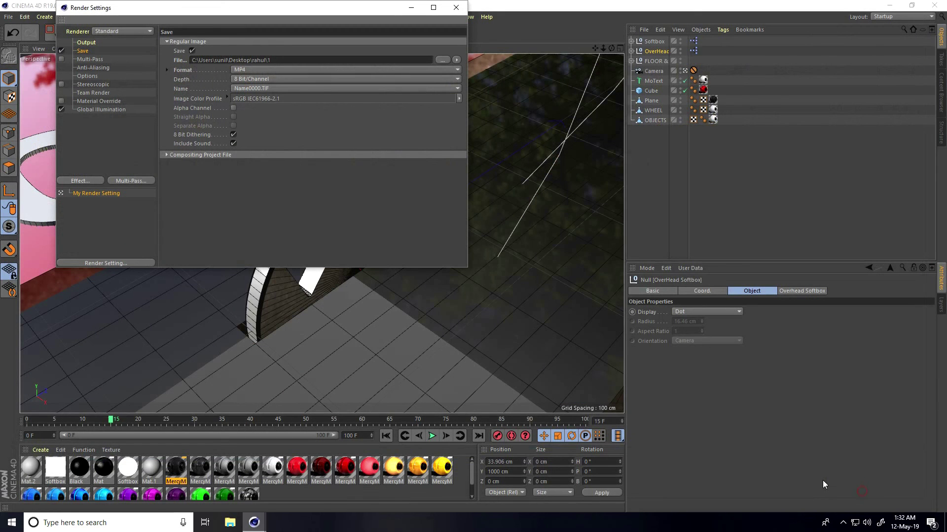
Set the render output to the HDTV 1080 29.97 preset with the frame range All Frames.
left_click(86, 43)
left_click(170, 42)
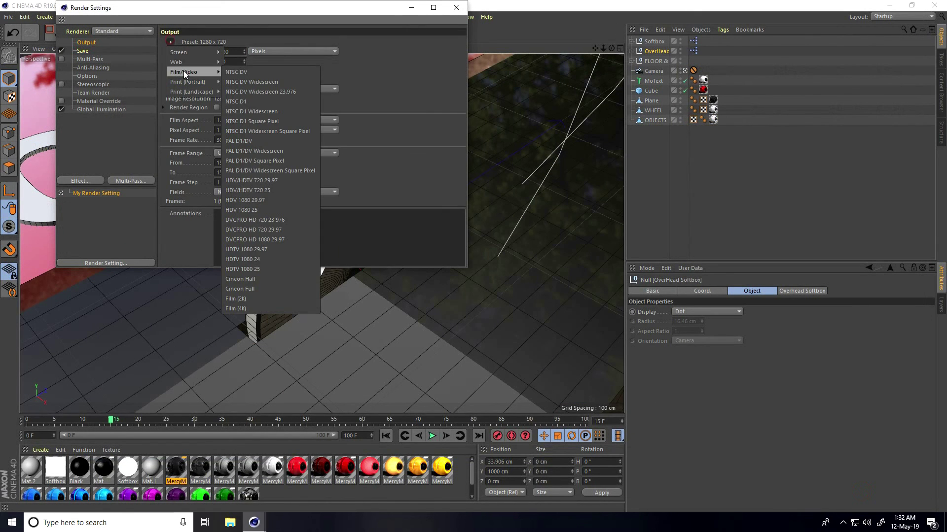
left_click(251, 213)
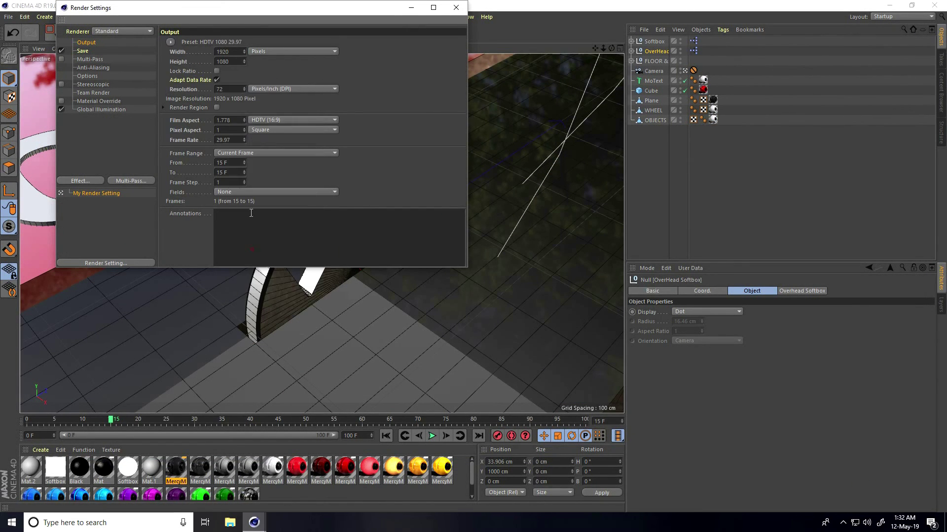
left_click(236, 152)
left_click(235, 181)
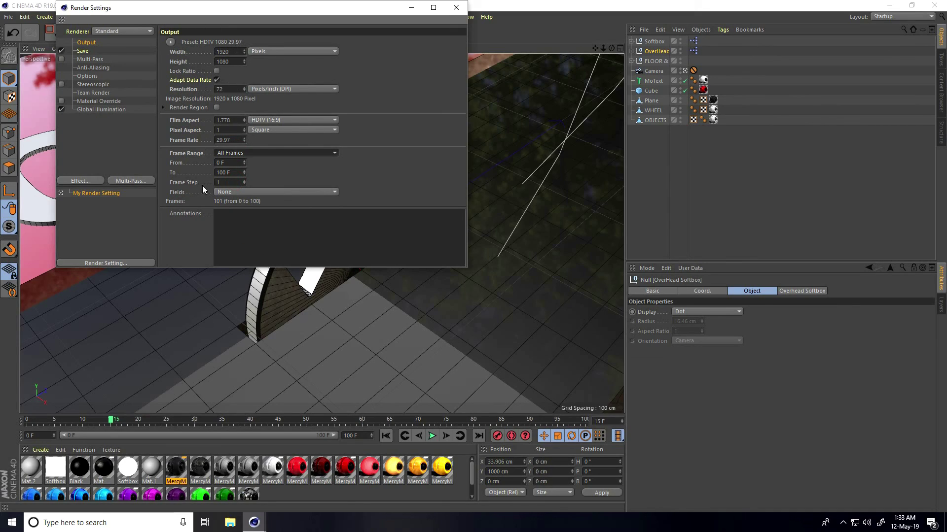
left_click(454, 6)
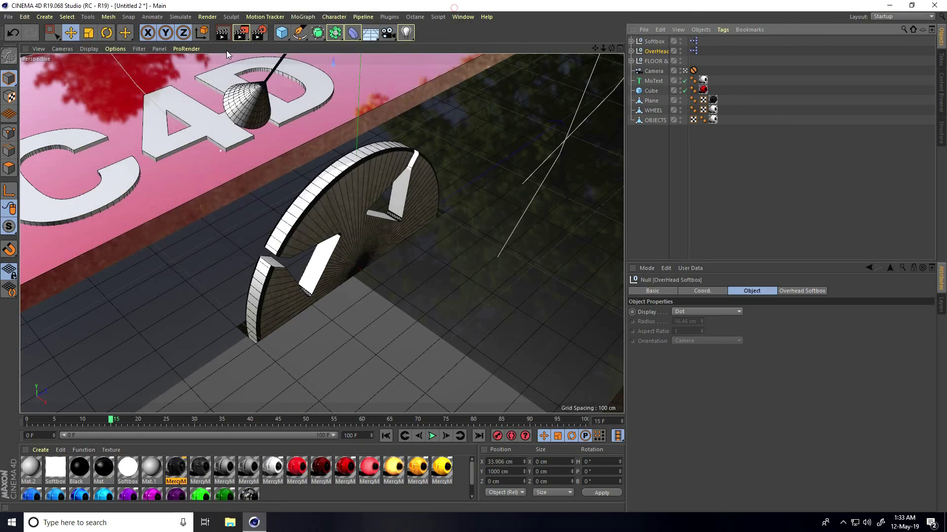
Render the full animation to the Picture Viewer.
left_click(242, 35)
left_click(226, 153)
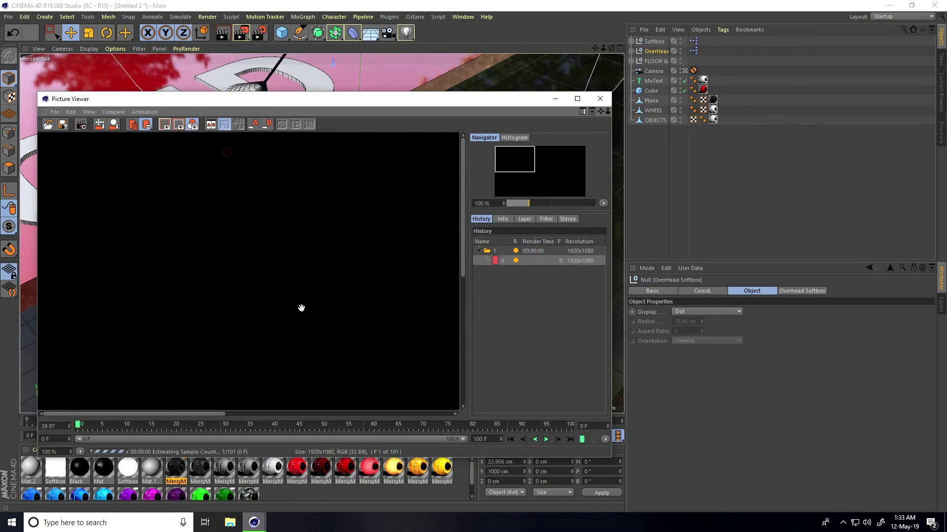